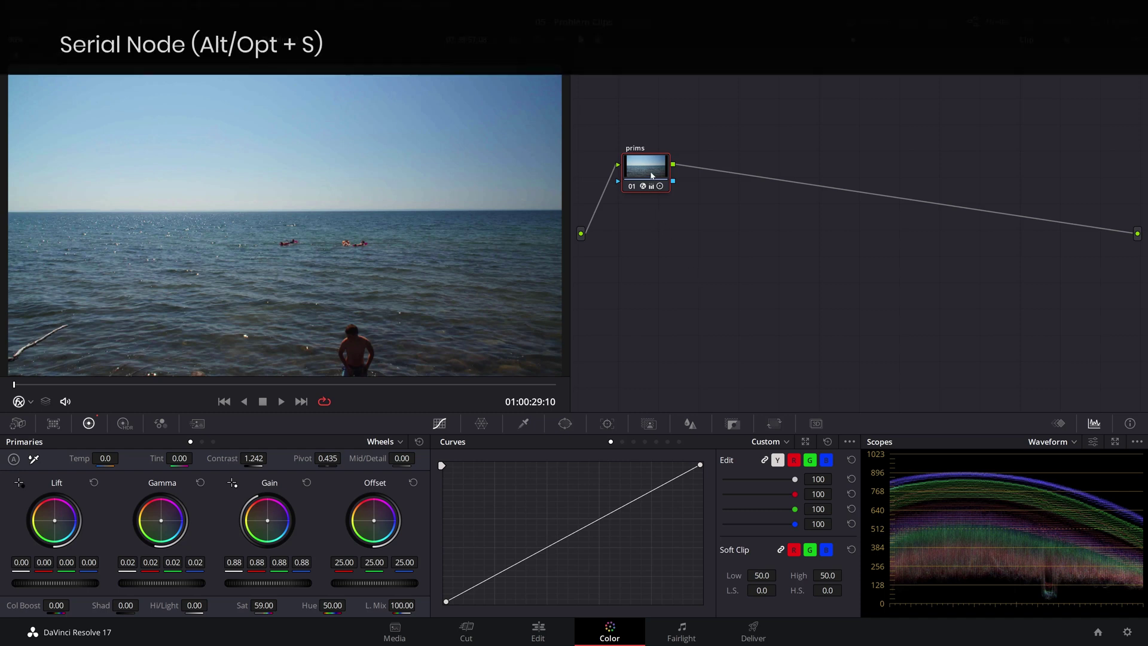
Add a serial node labelled 'deband' after prims and apply the Open FX Deband effect to it.
key(alt+s)
right_click(712, 173)
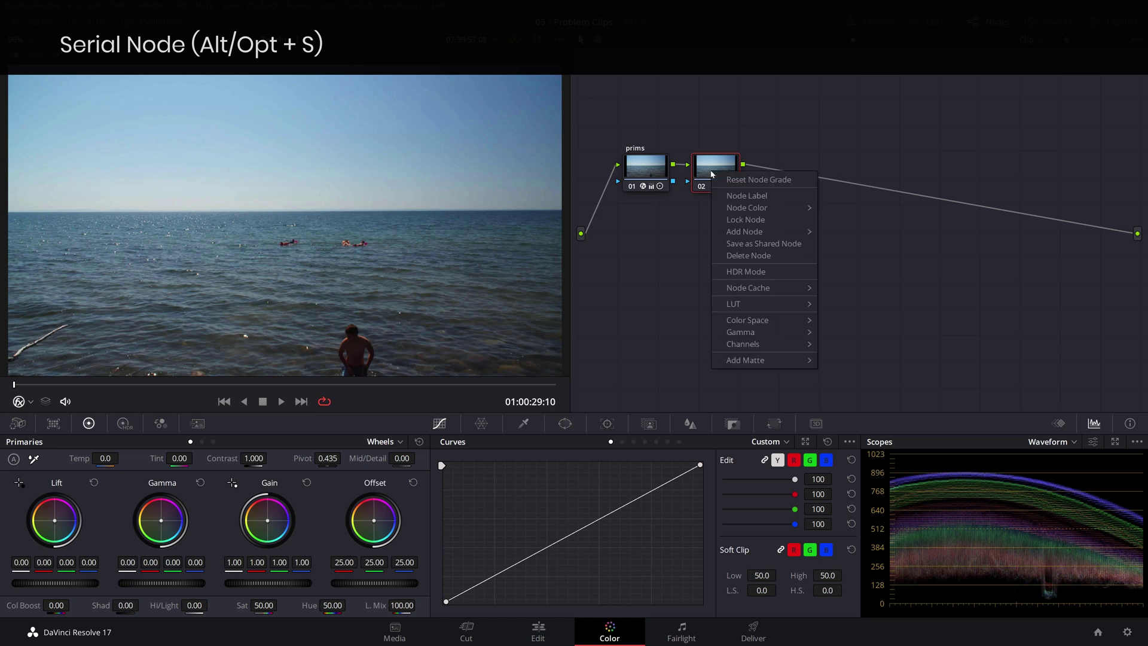
click(745, 196)
text(de)
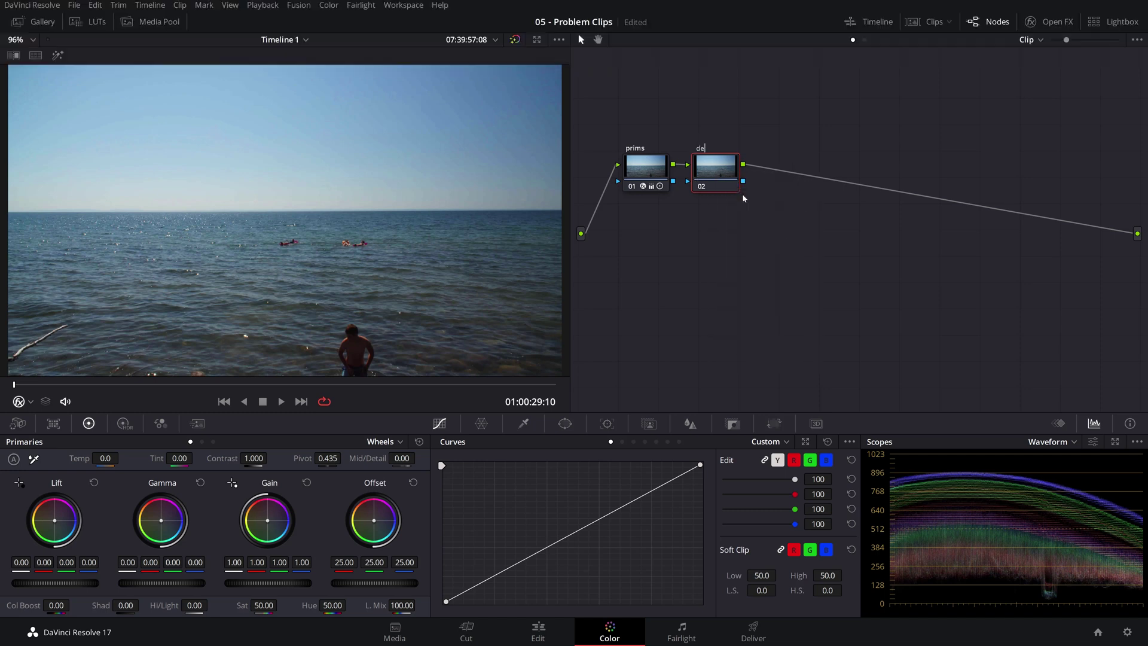
text(band)
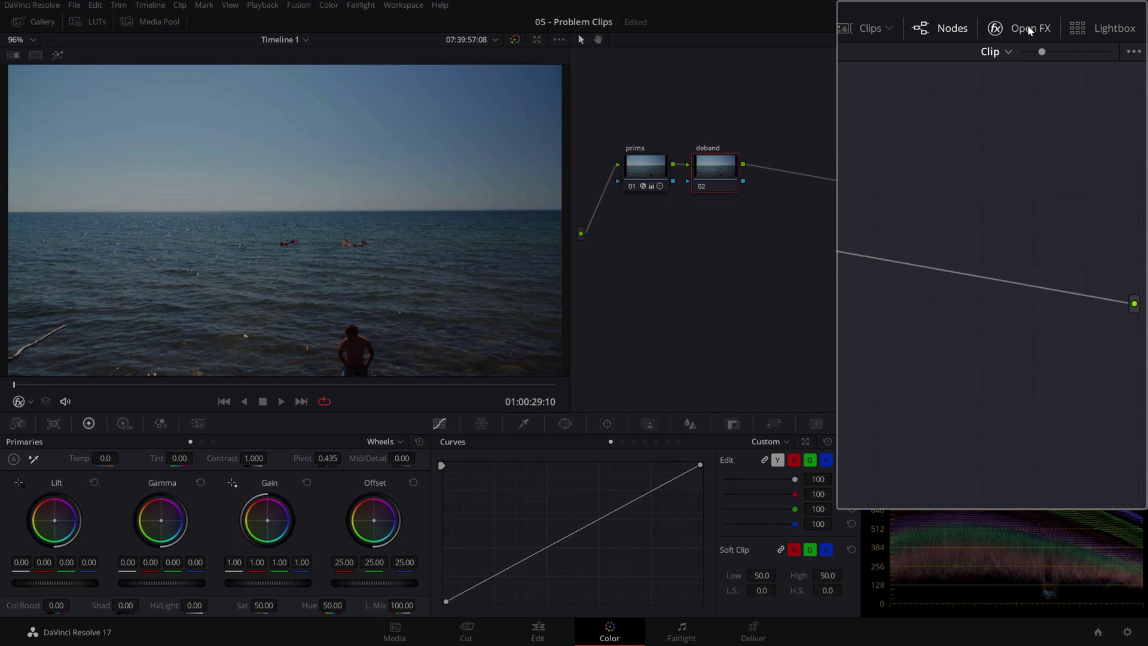
click(1030, 31)
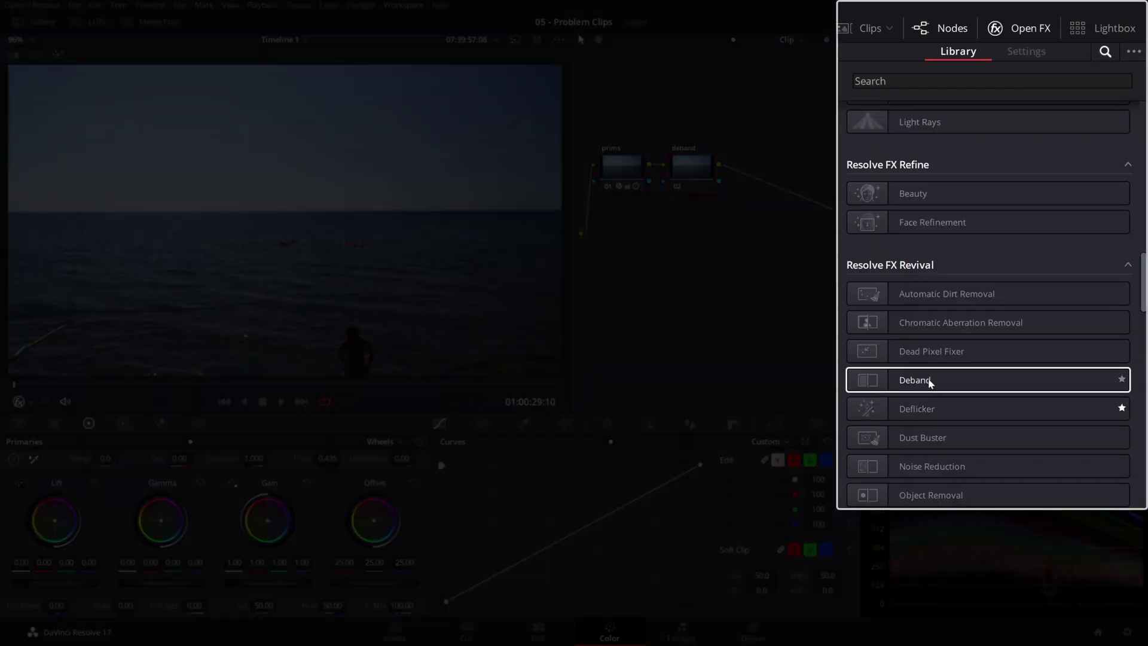
drag(931, 383, 701, 174)
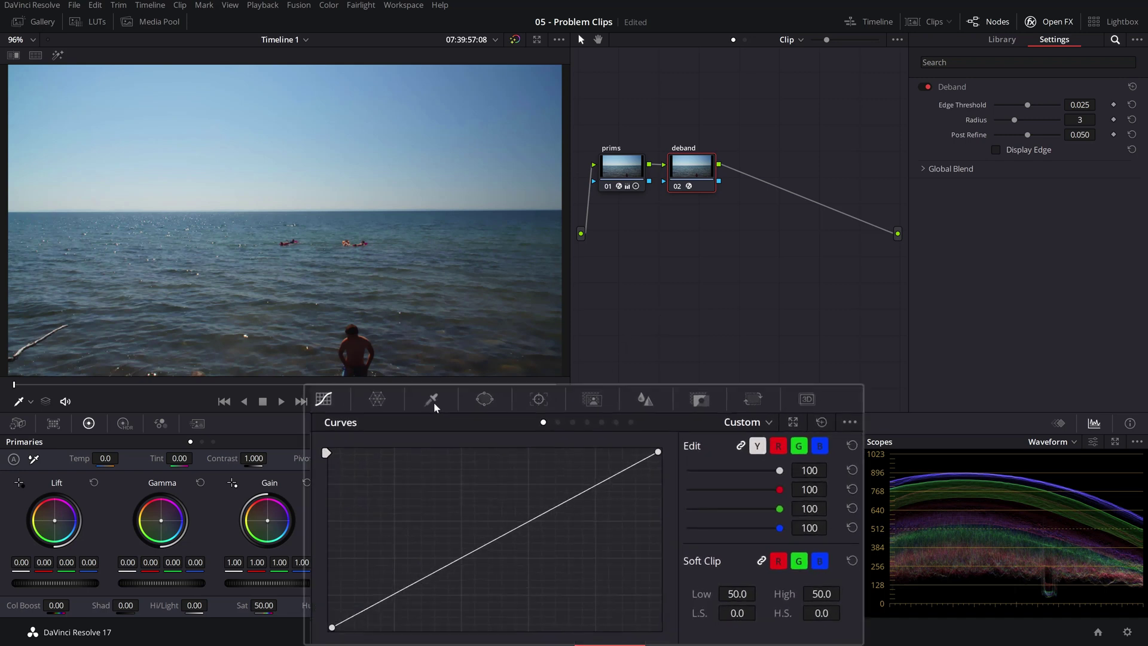
Add a Linear rectangular window on the deband node and size it over the sky.
click(524, 424)
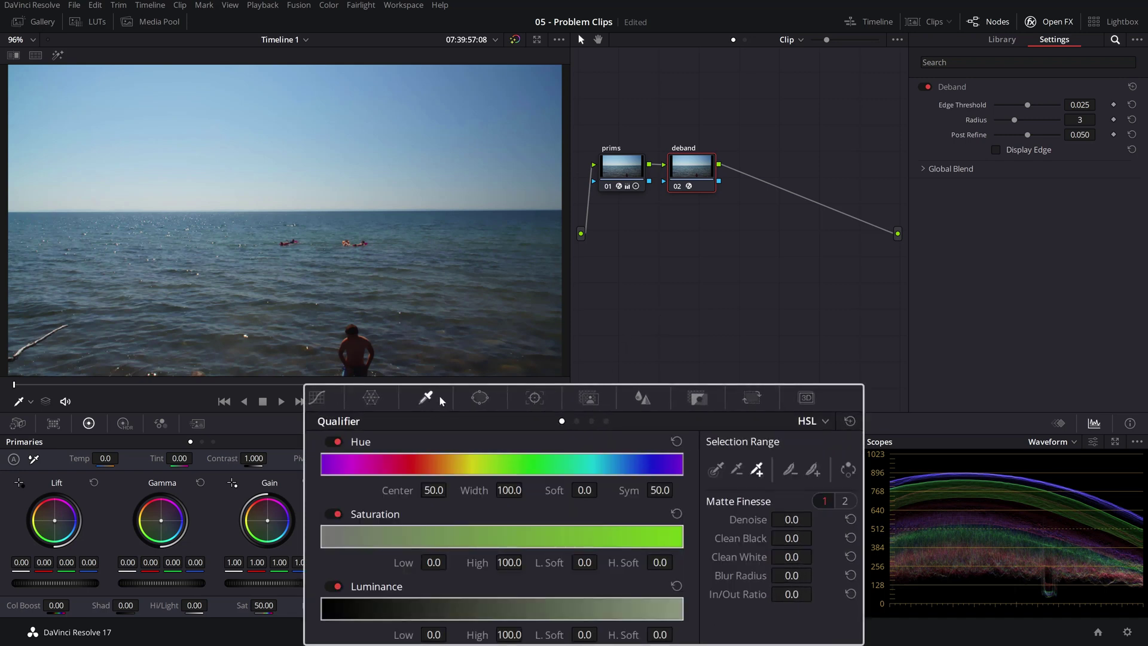
click(479, 397)
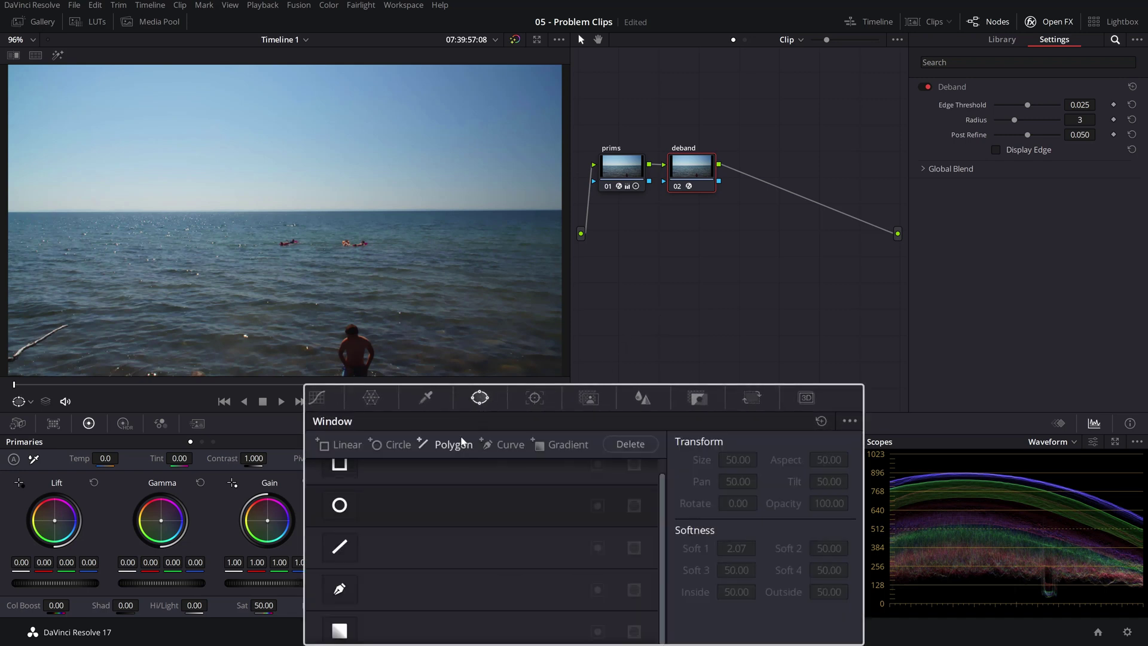
click(339, 472)
drag(334, 247, 161, 149)
drag(223, 117, 561, 124)
scroll(561, 123, down, 2)
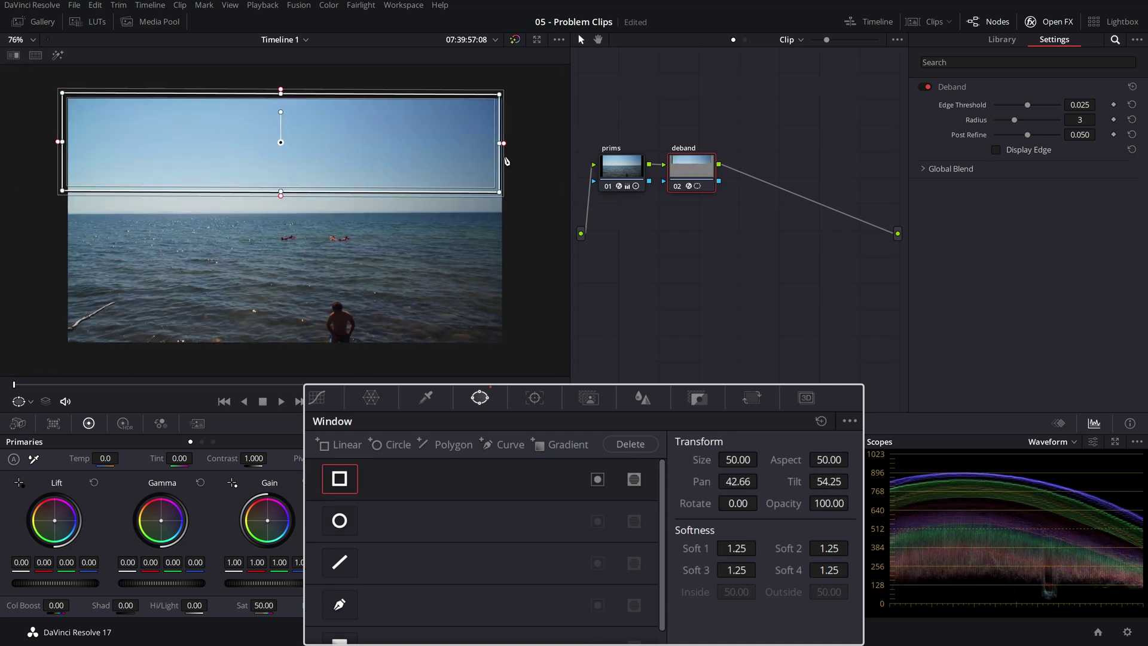
drag(343, 136, 343, 166)
drag(285, 116, 279, 82)
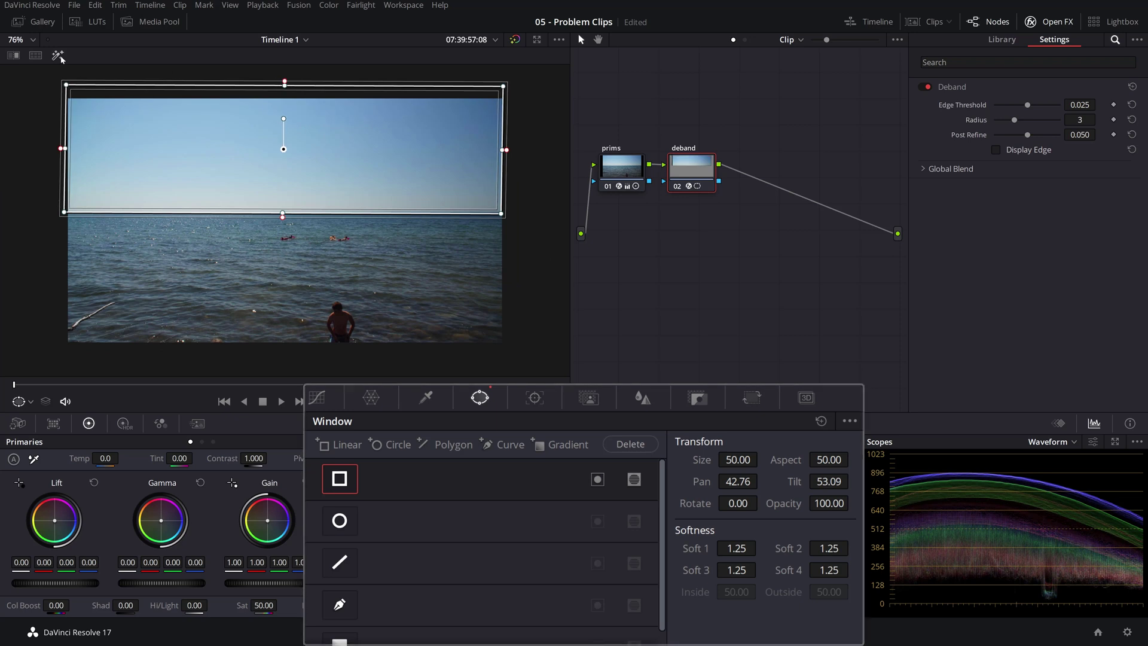
Soften the window's bottom edge and widen it past both frame edges, checking with highlight and playback.
key(shift+h)
drag(283, 226, 282, 235)
drag(65, 149, 48, 149)
drag(509, 151, 521, 149)
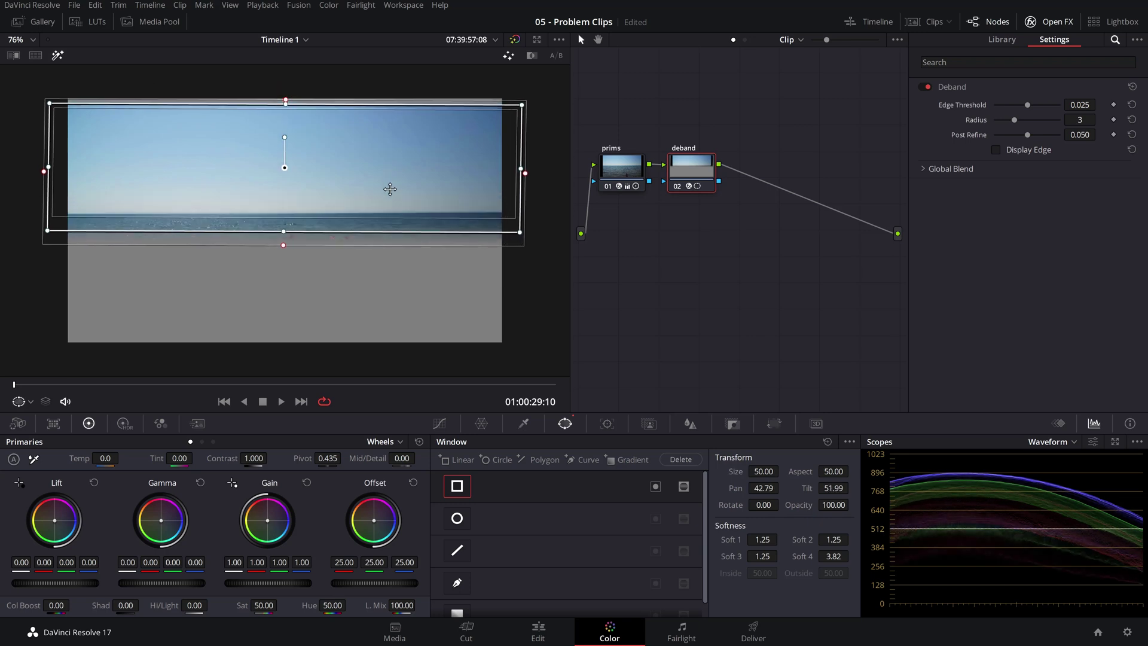
key(shift+h)
click(281, 402)
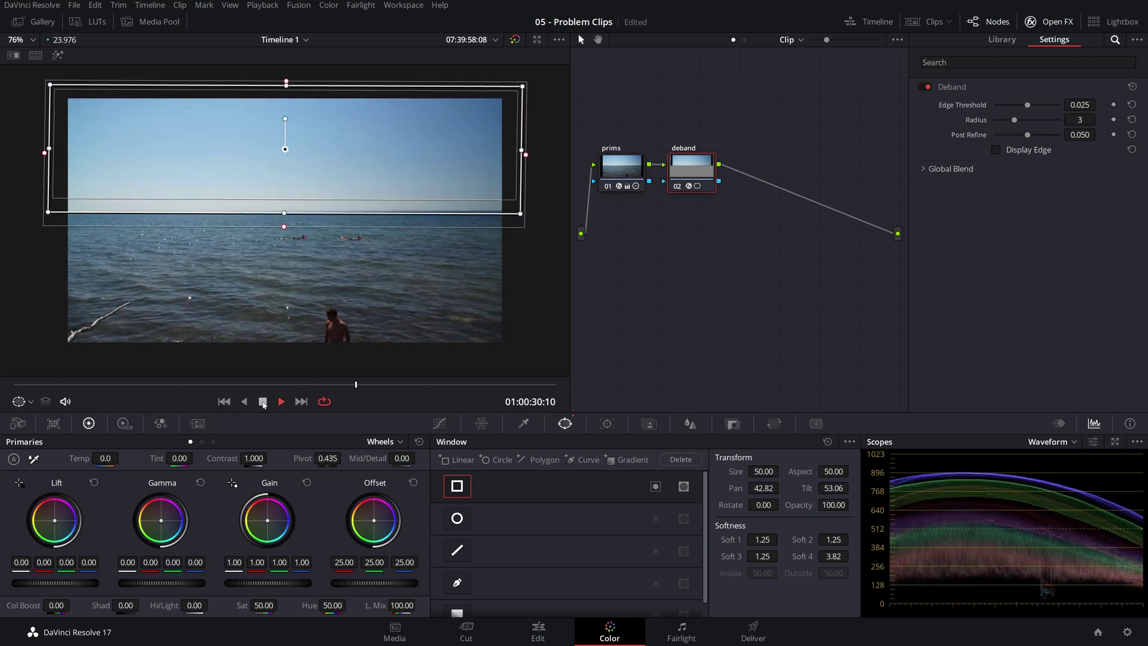
click(263, 402)
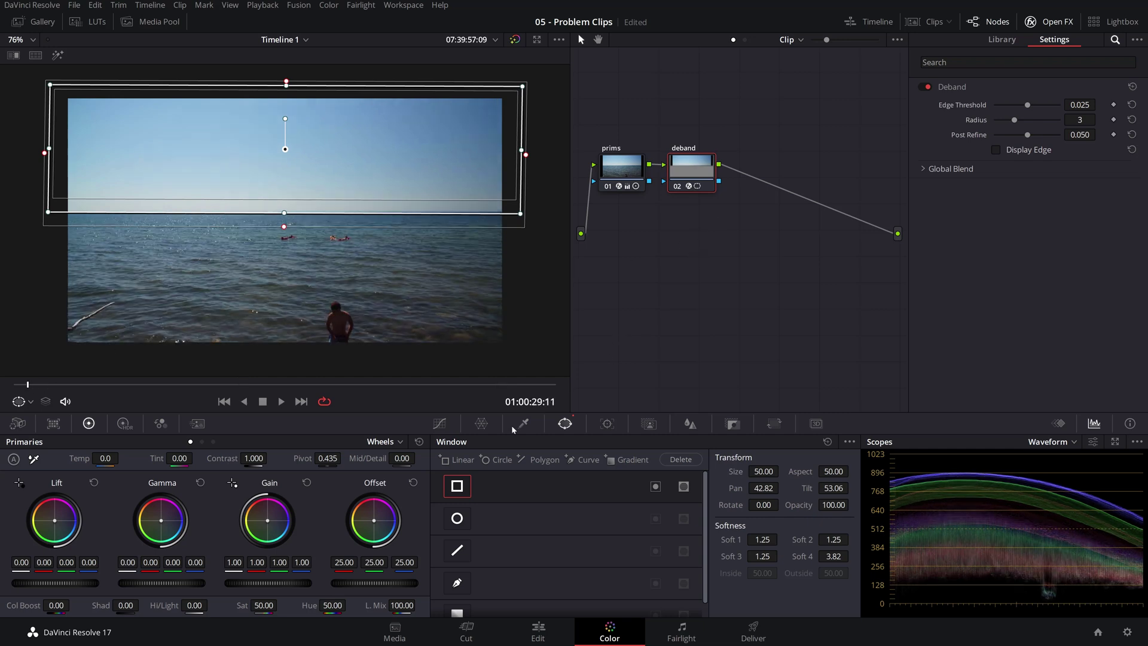
click(442, 424)
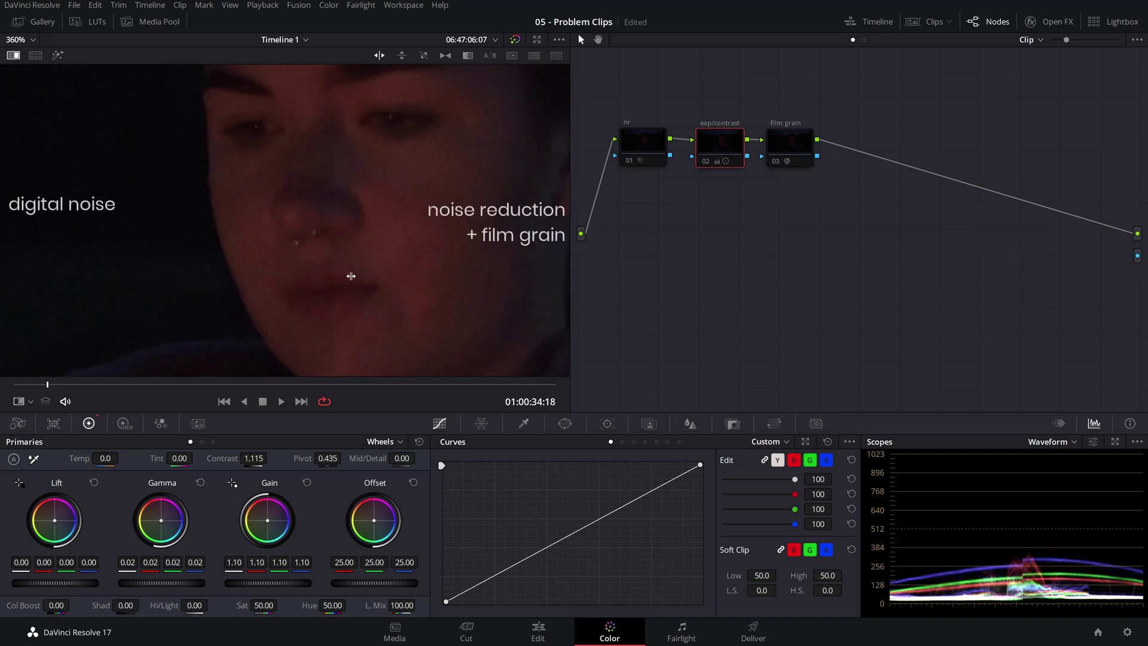
Slide the noise reduction before/after split across the face to compare.
drag(424, 267, 354, 269)
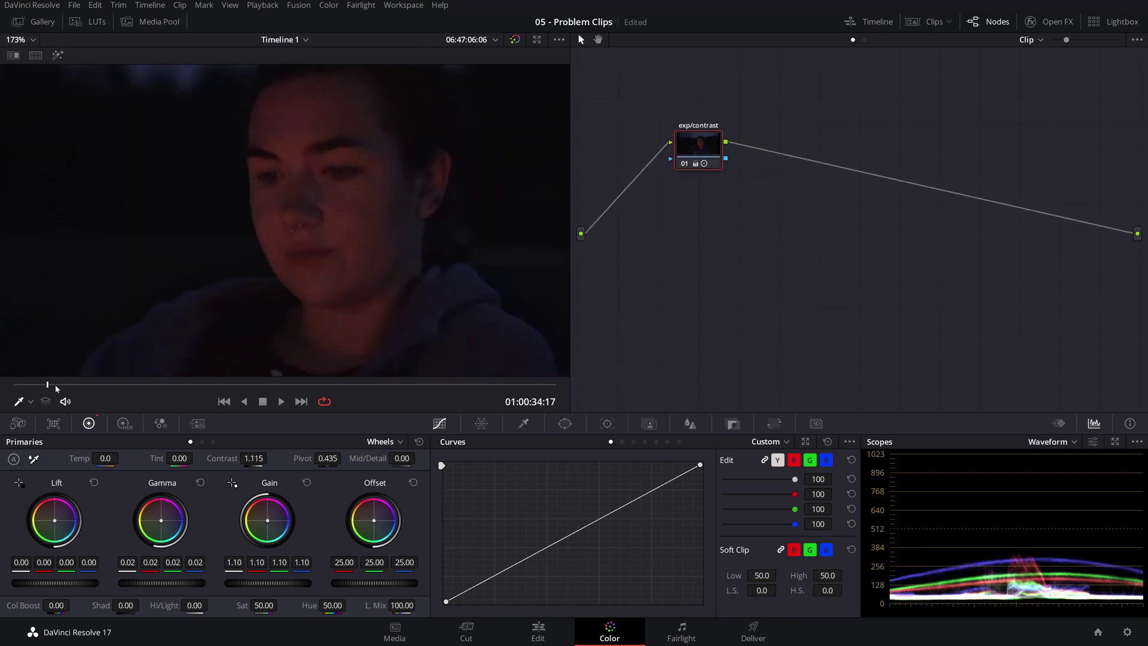
Insert a serial node labelled 'nr' ahead of the exp/contrast node on the portrait clip.
drag(56, 389, 15, 386)
drag(723, 215, 737, 214)
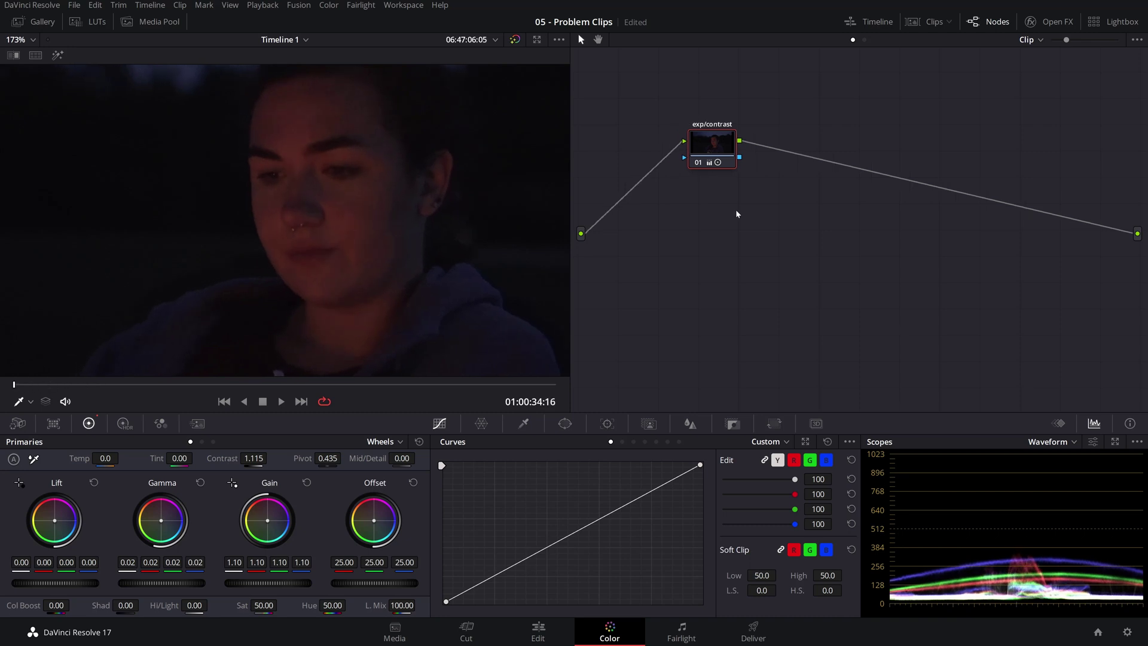
drag(715, 148, 723, 146)
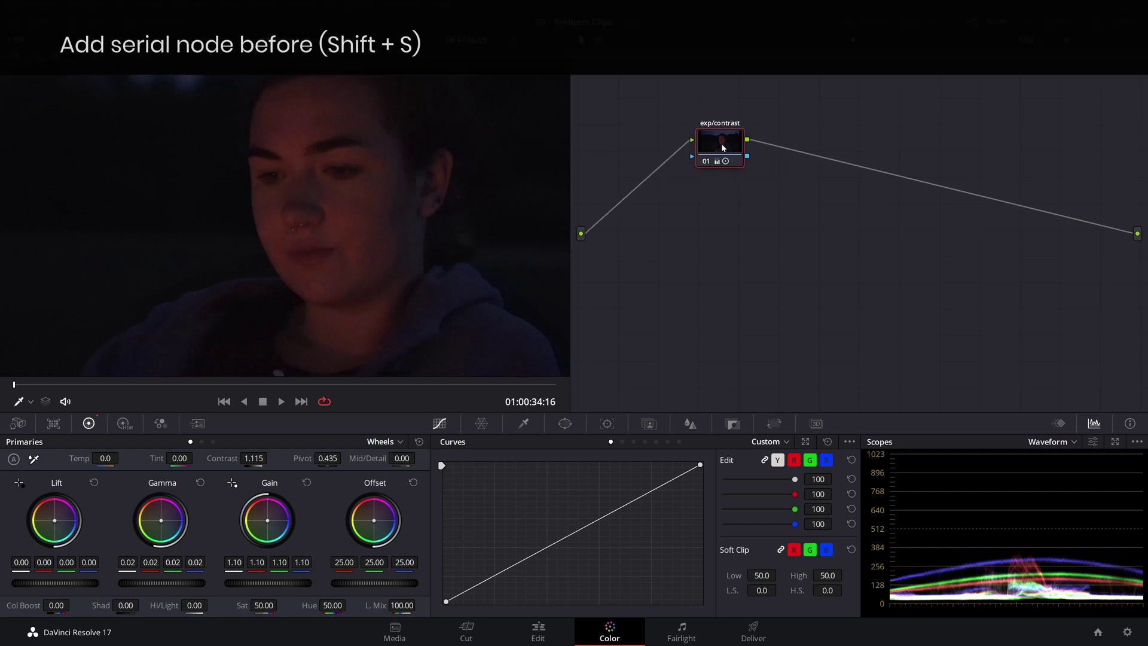
key(shift+s)
drag(723, 195, 645, 150)
right_click(654, 149)
click(670, 168)
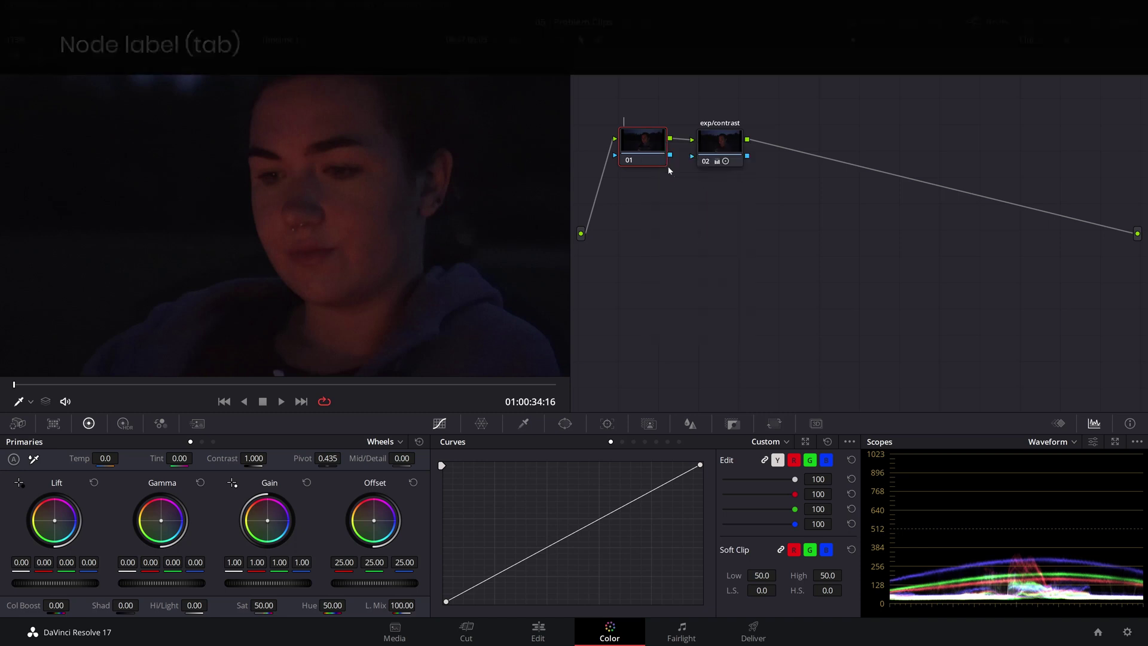
text(nr)
key(Return)
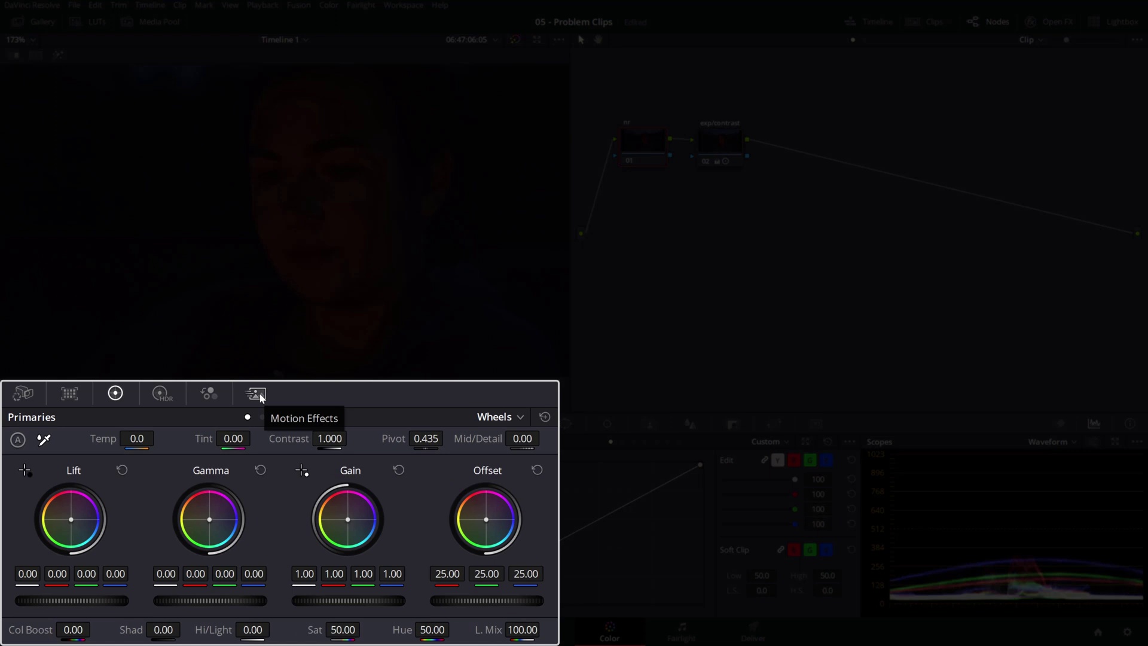
Set temporal NR to 3 frames, Better motion estimation, threshold 5.8, and spatial chroma 4.6.
click(257, 395)
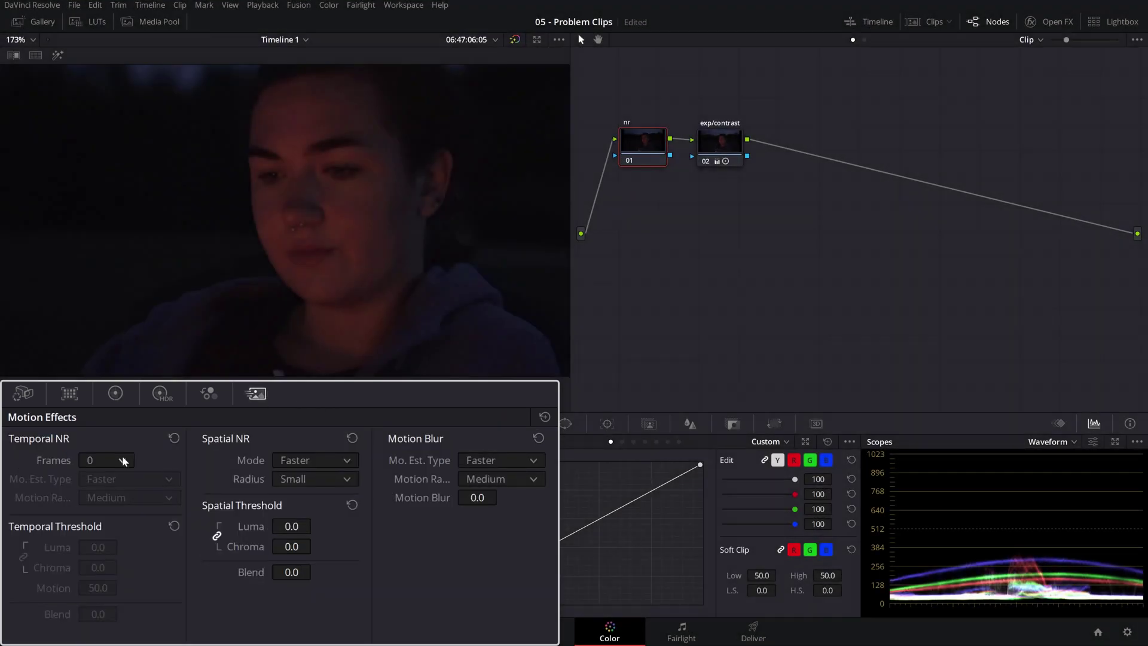
click(121, 462)
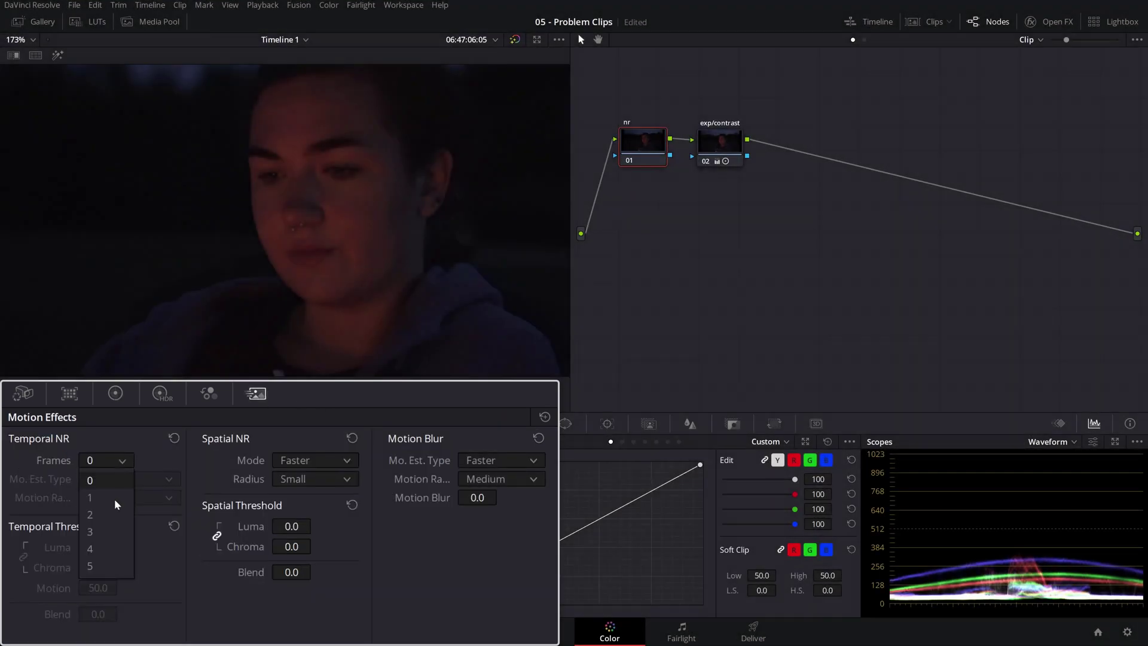
click(96, 531)
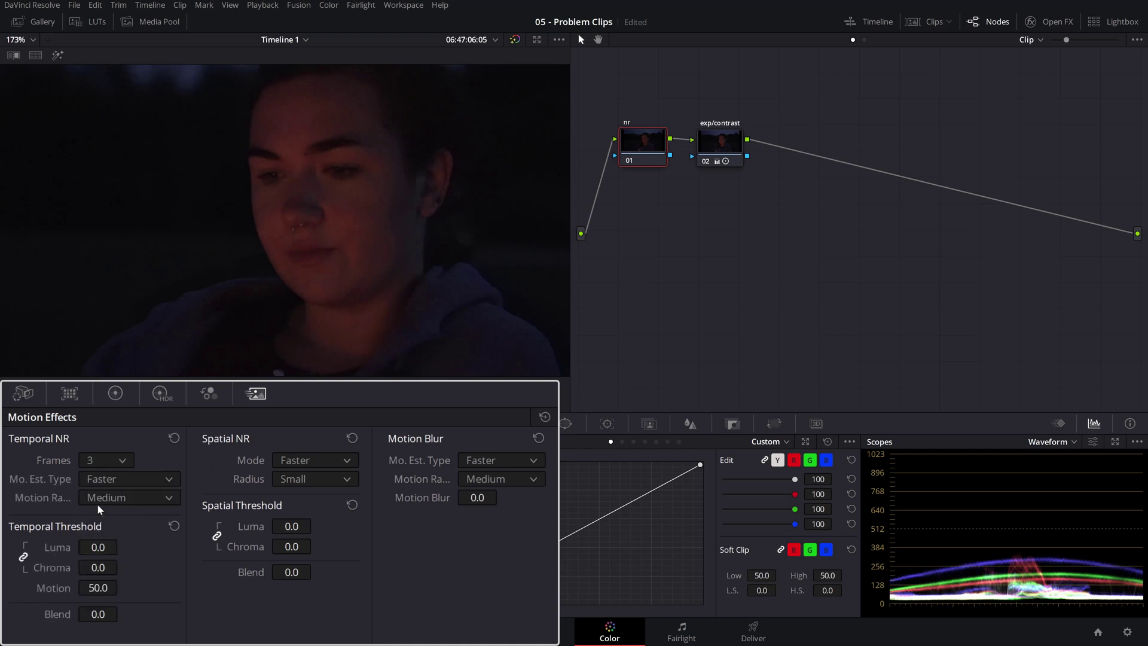
click(107, 484)
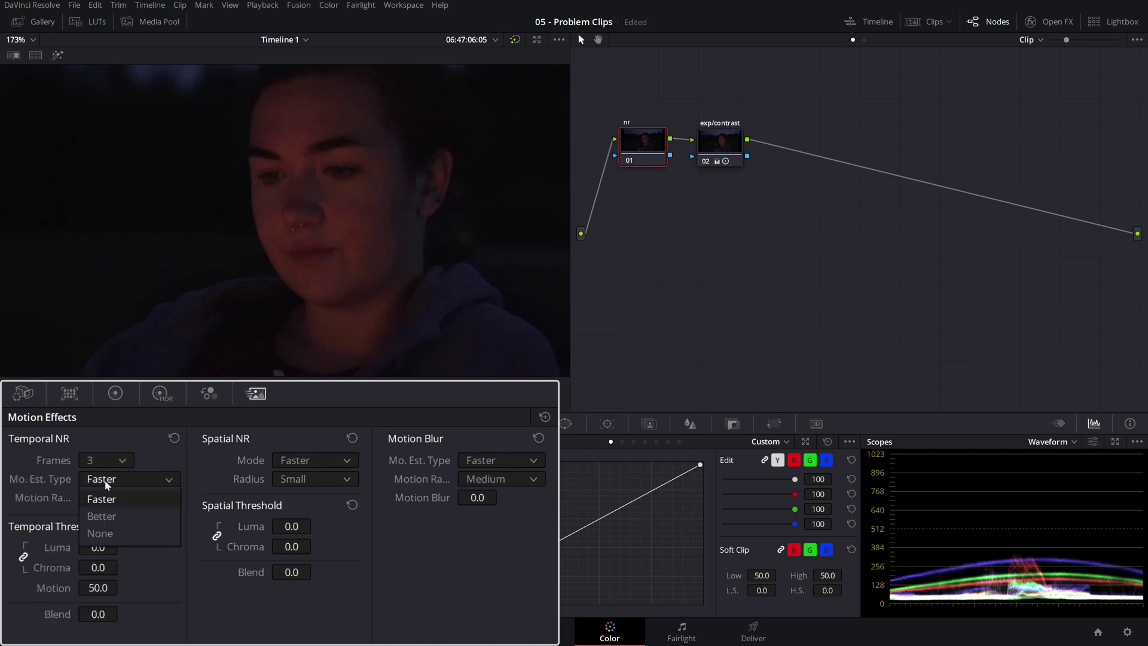
click(113, 518)
drag(96, 566, 193, 550)
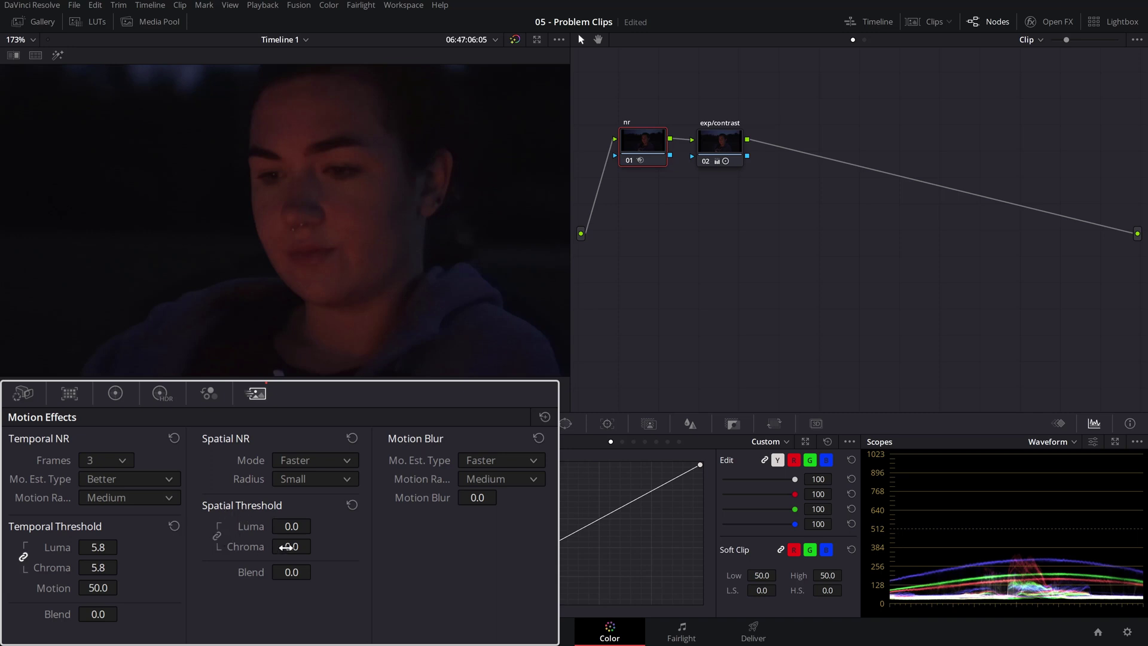
drag(286, 547, 316, 546)
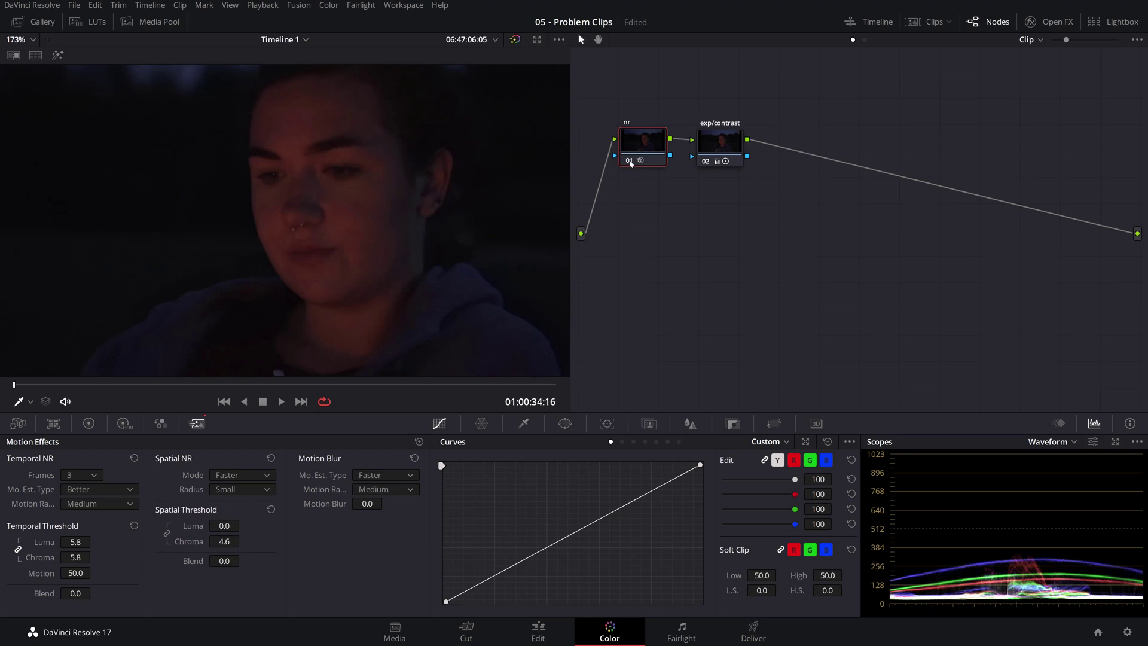
Toggle the nr node off and on twice with Ctrl+D to compare the noise reduction.
key(ctrl+d)
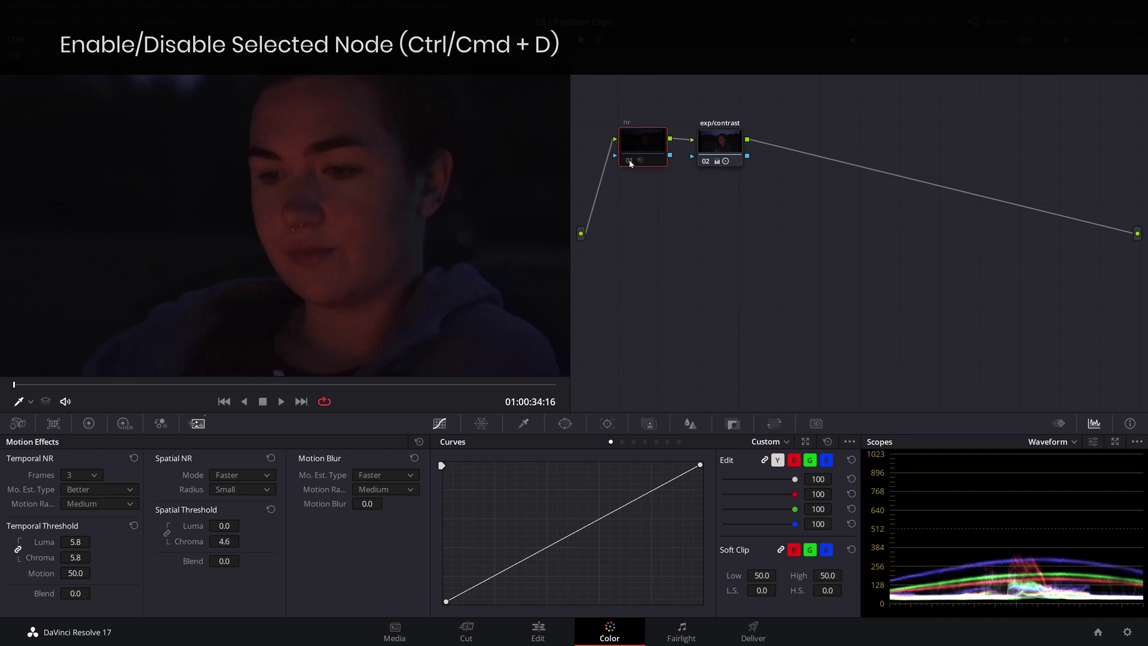
key(ctrl+d)
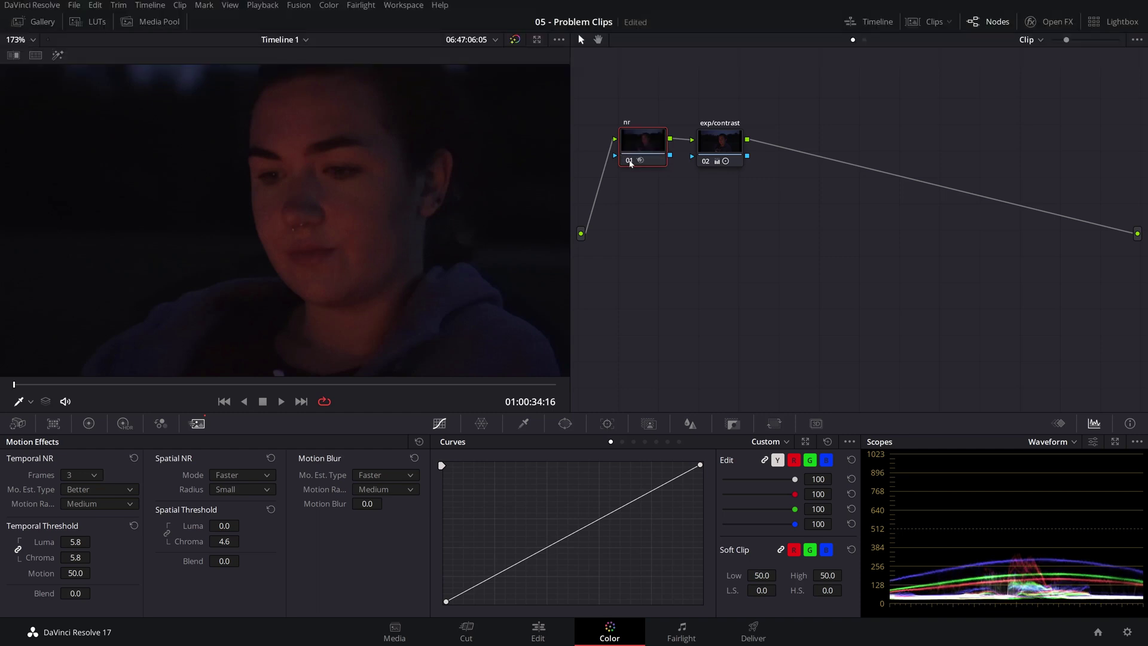
key(ctrl+d)
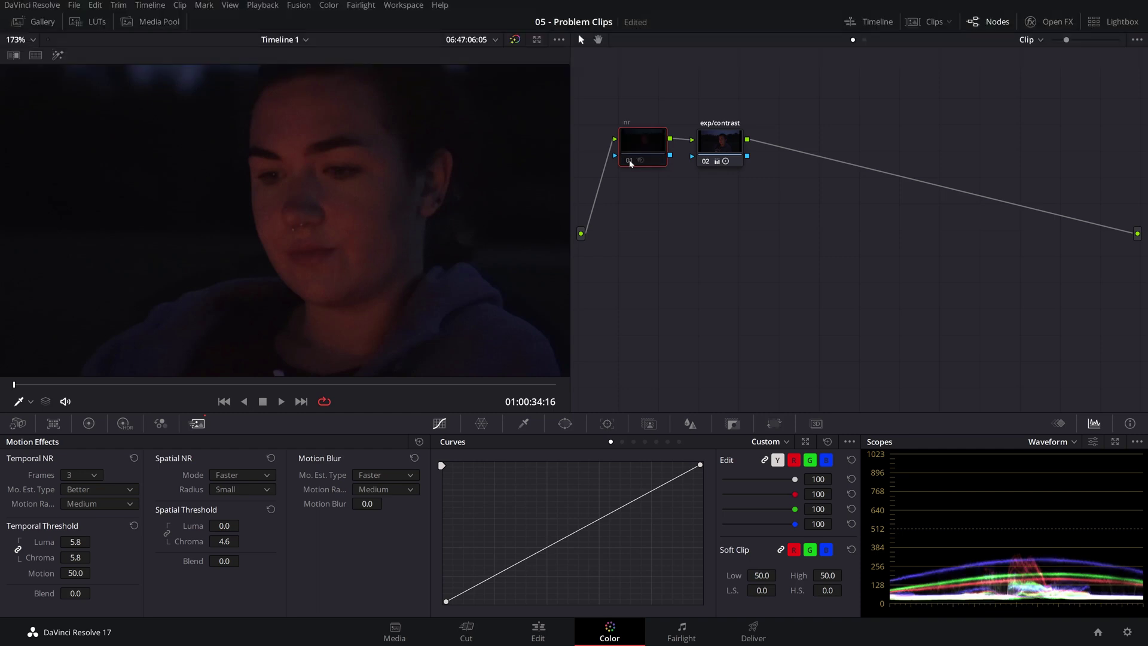
key(ctrl+d)
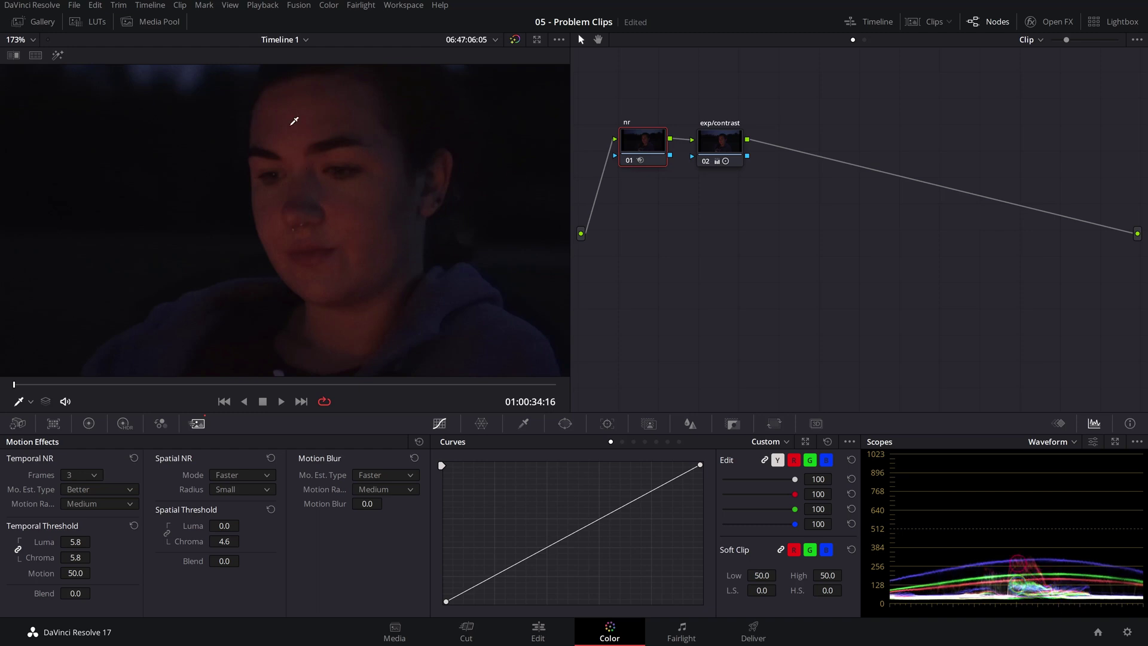
Fit the frame in the viewer, play the clip back, and select the exp/contrast node.
click(20, 42)
click(18, 57)
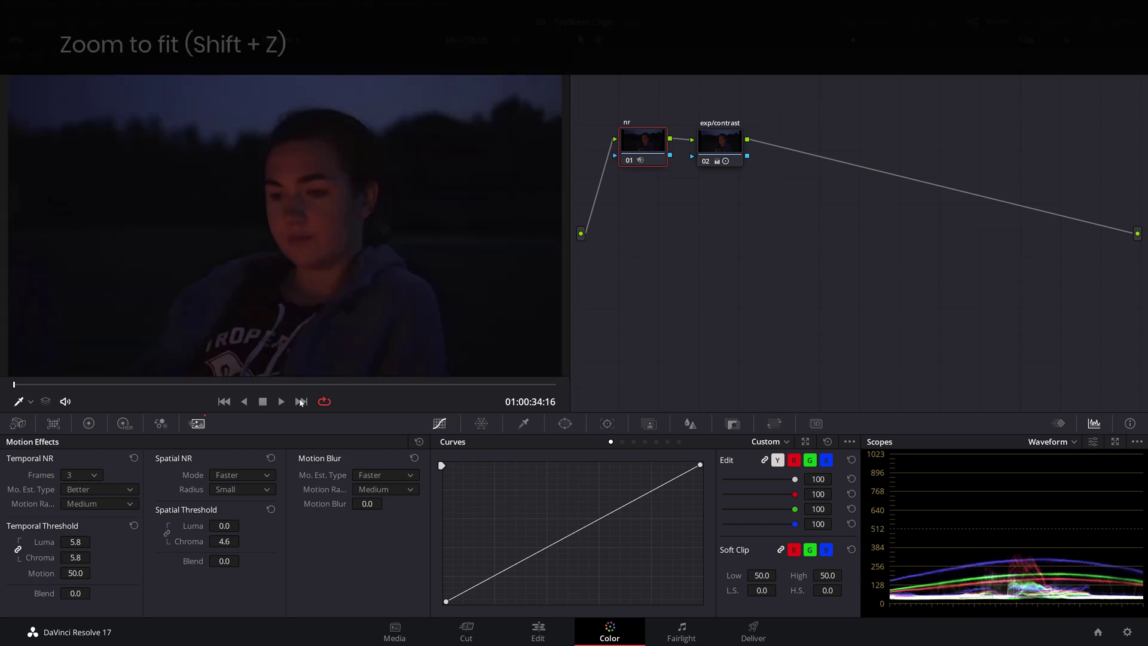
click(281, 402)
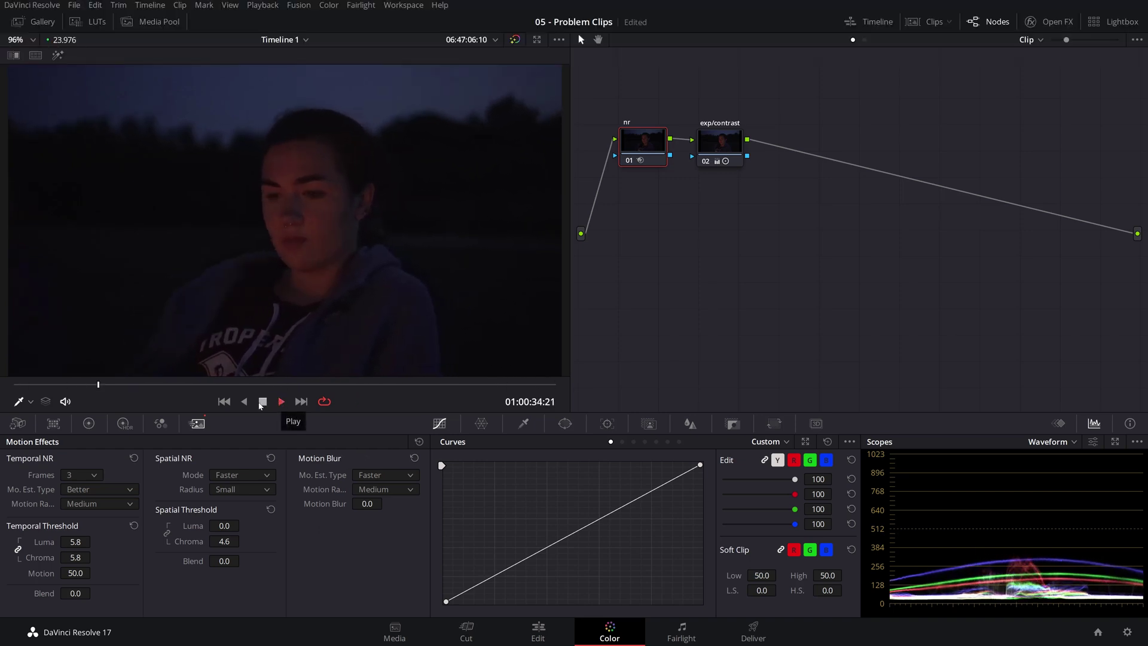
click(263, 402)
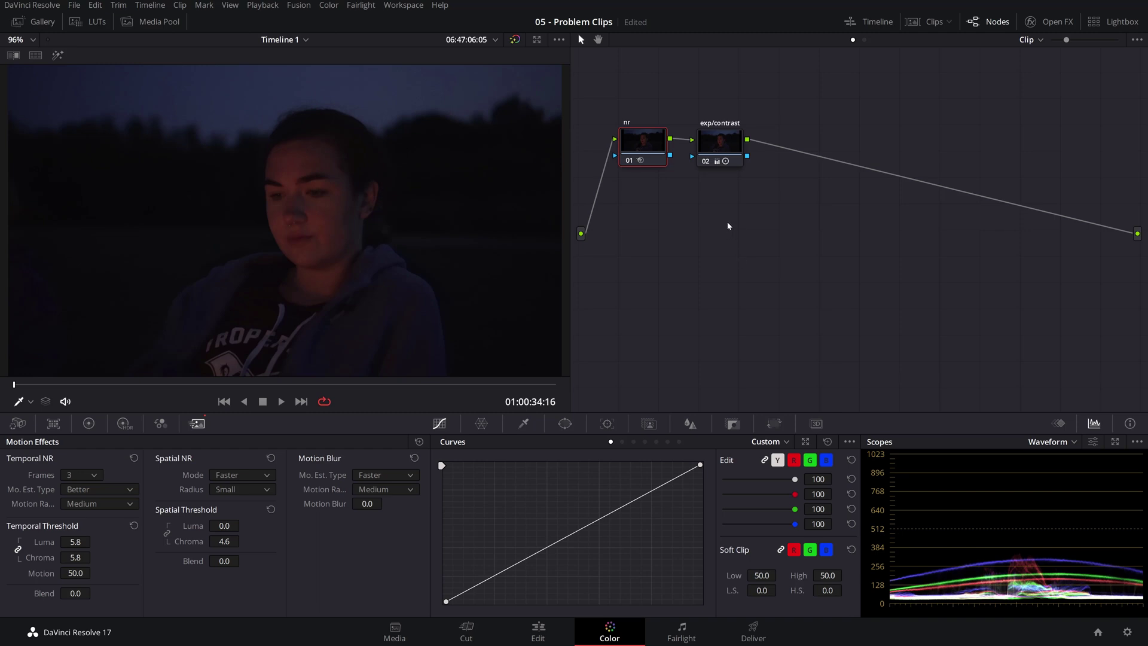
click(725, 145)
Add a serial node labelled 'film grain' after exp/contrast.
right_click(721, 137)
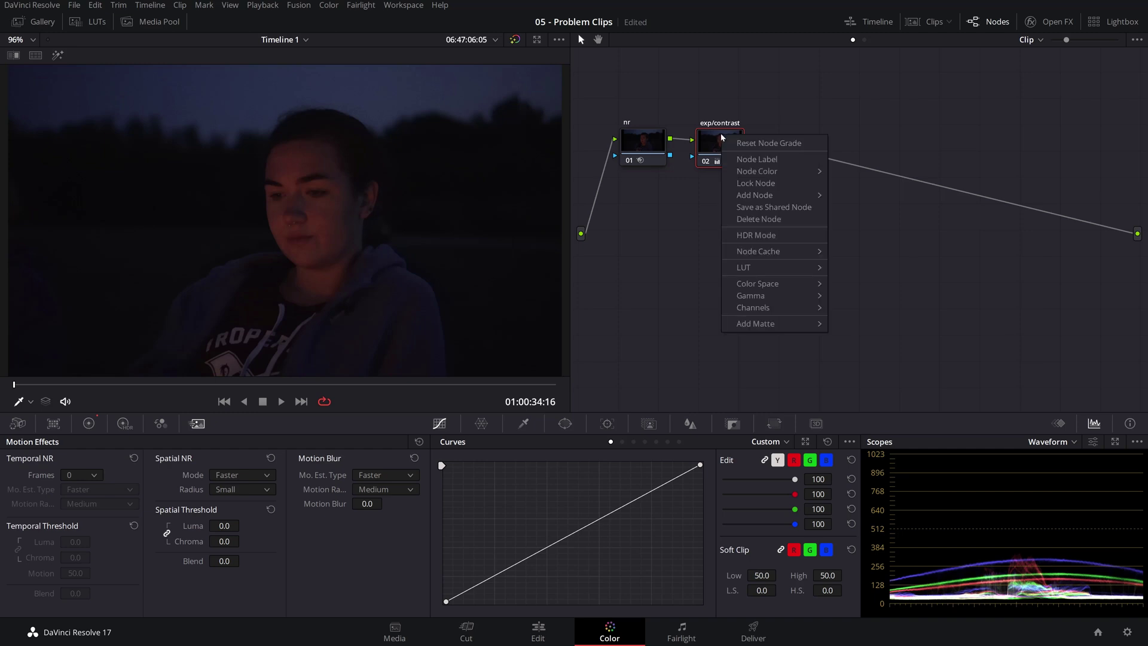
mouse_move(772, 195)
click(852, 200)
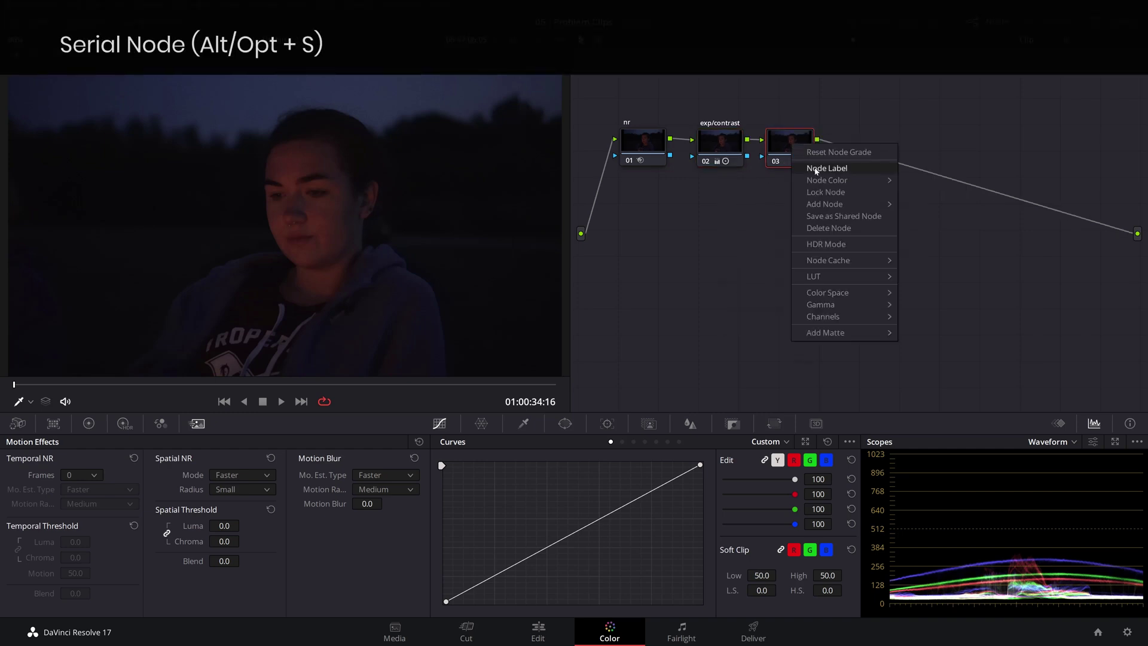
text(film grain)
key(Return)
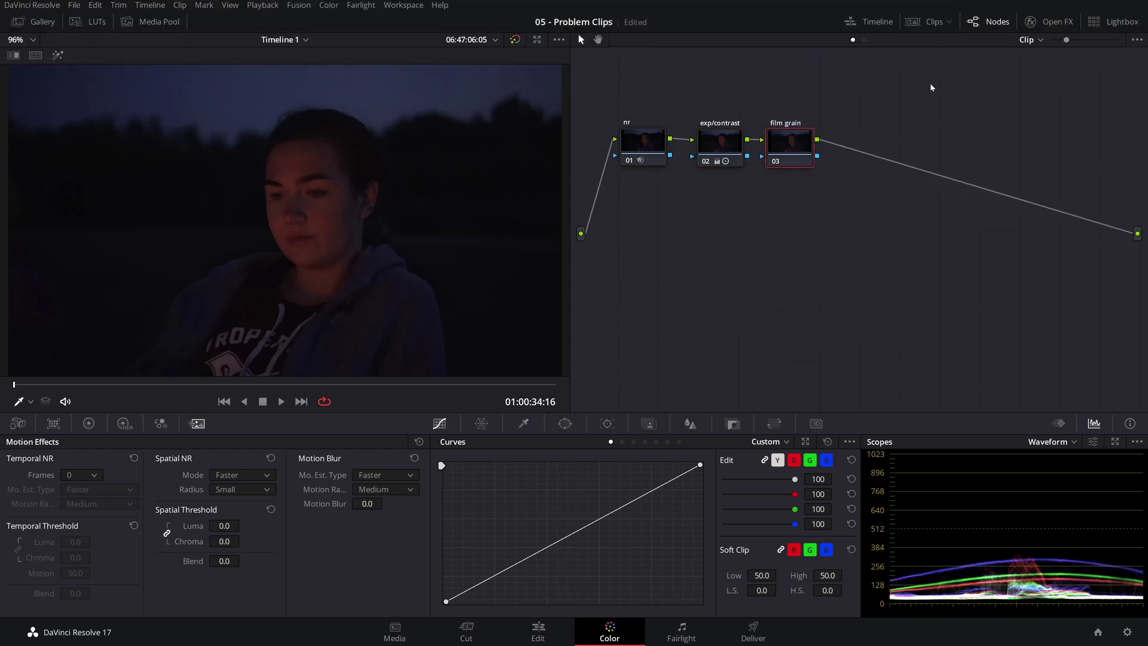
Apply the Film Grain effect from Open FX to the film grain node.
click(1014, 35)
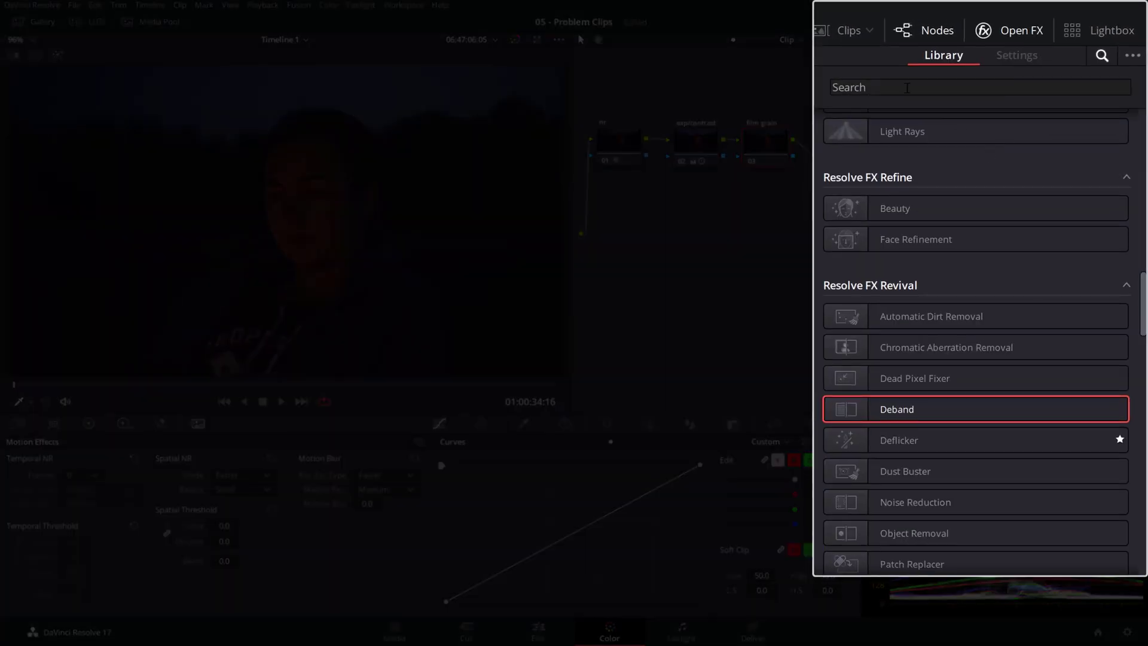
click(908, 87)
text(film)
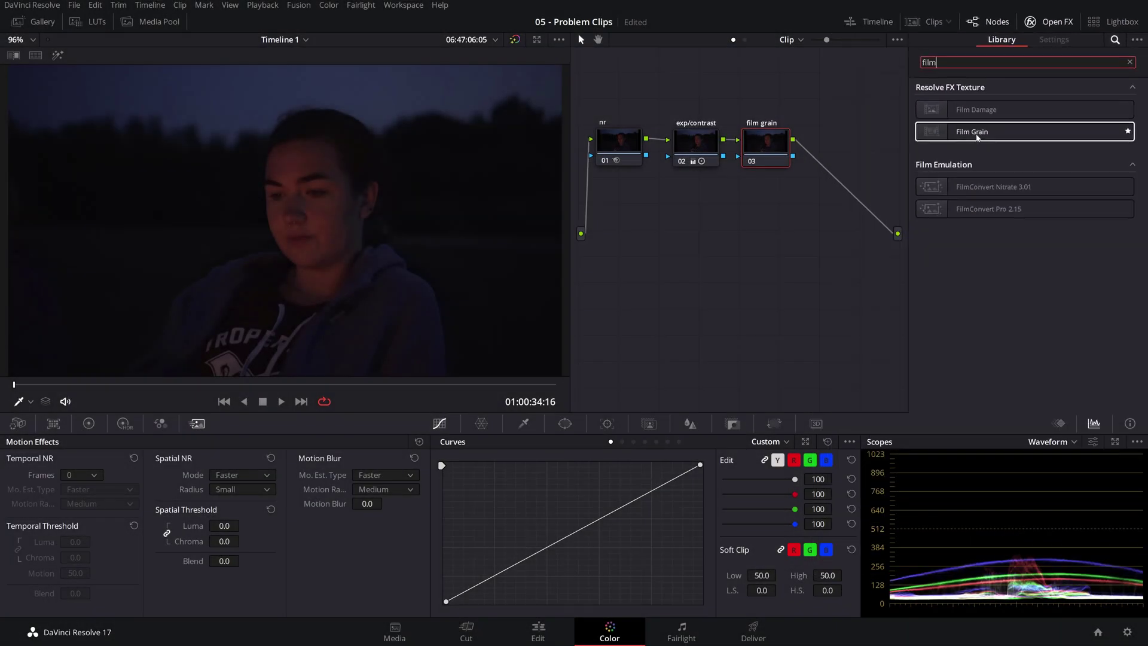
drag(964, 135, 765, 145)
scroll(327, 208, up, 5)
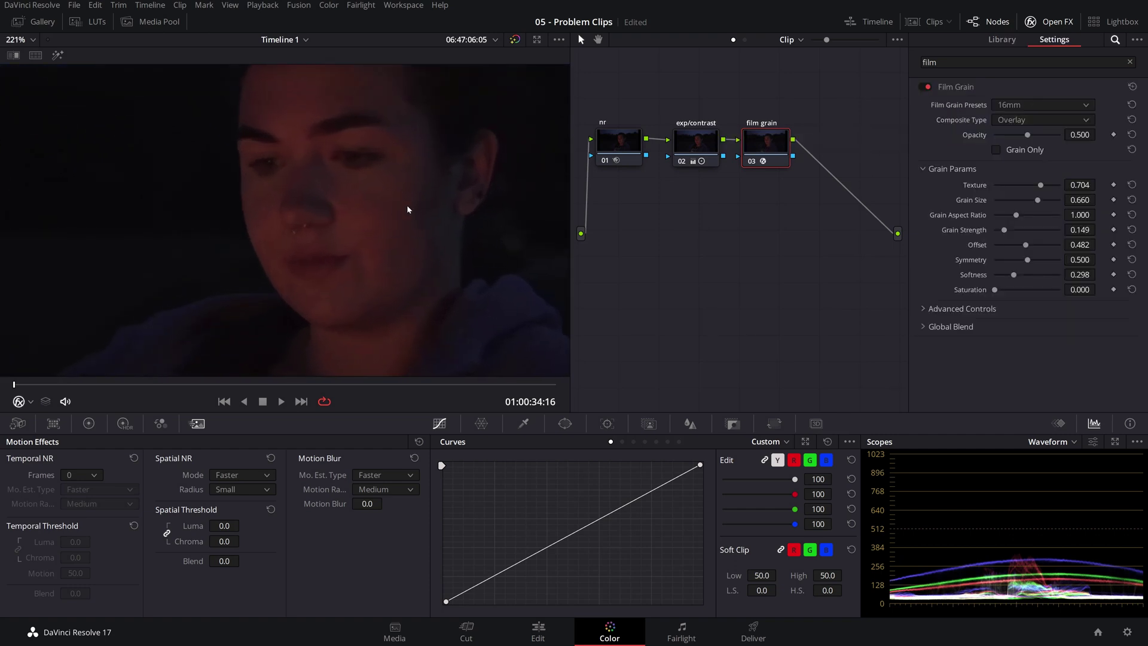
drag(402, 210, 299, 210)
scroll(361, 205, up, 1)
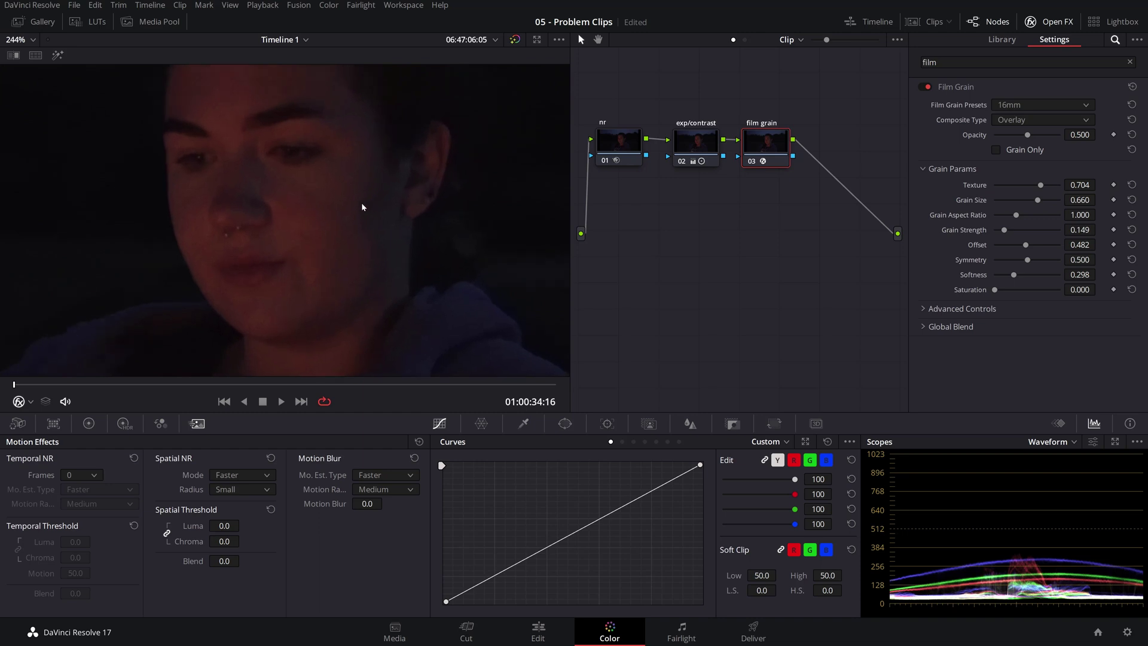
Choose the 35mm 400T grain preset and raise Grain Strength and Grain Size.
click(1042, 104)
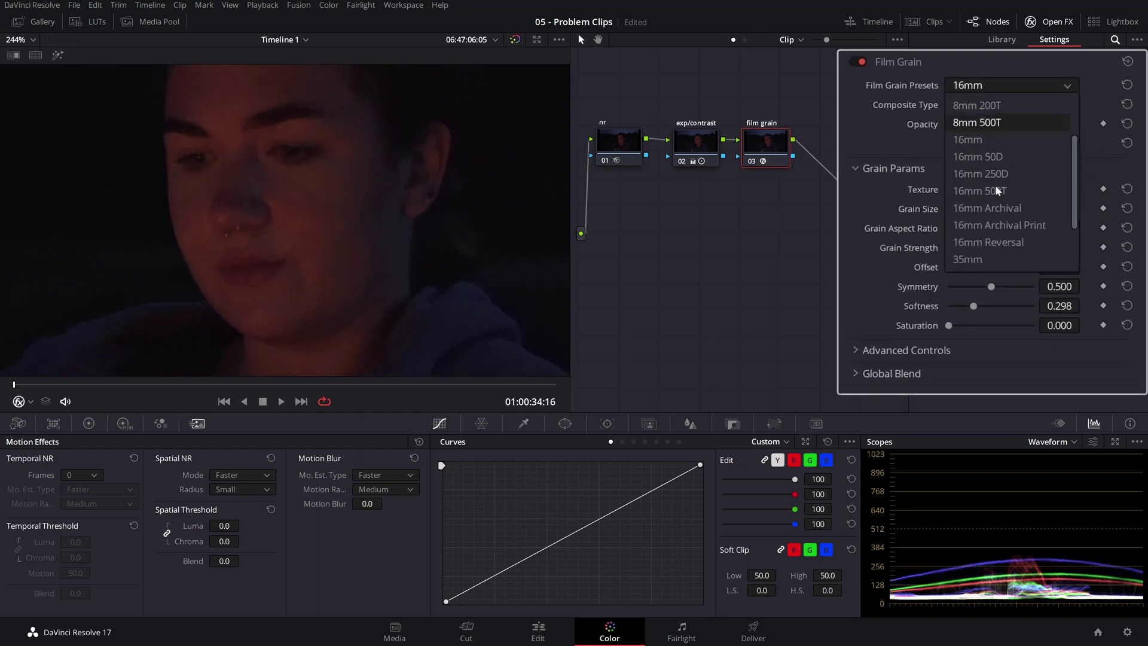
scroll(997, 191, down, 3)
click(990, 222)
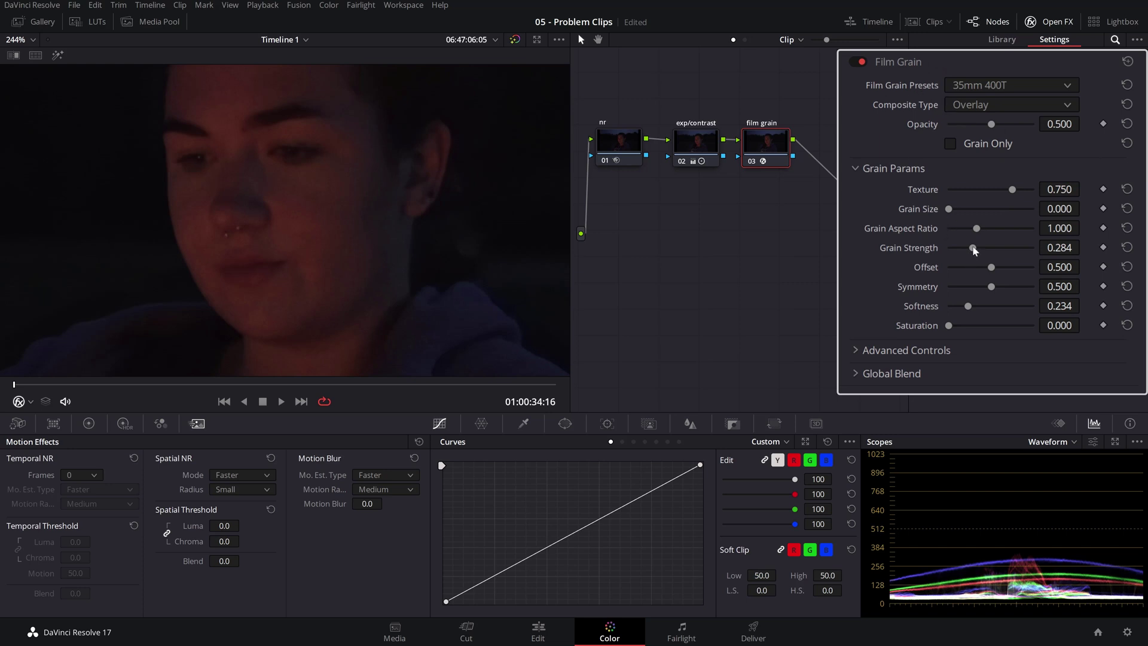
drag(974, 250, 976, 250)
drag(949, 209, 953, 209)
Toggle the film grain node off and on to compare, then play the clip at full-frame view.
mouse_move(35, 388)
mouse_down()
mouse_move(234, 388)
mouse_move(48, 386)
mouse_up()
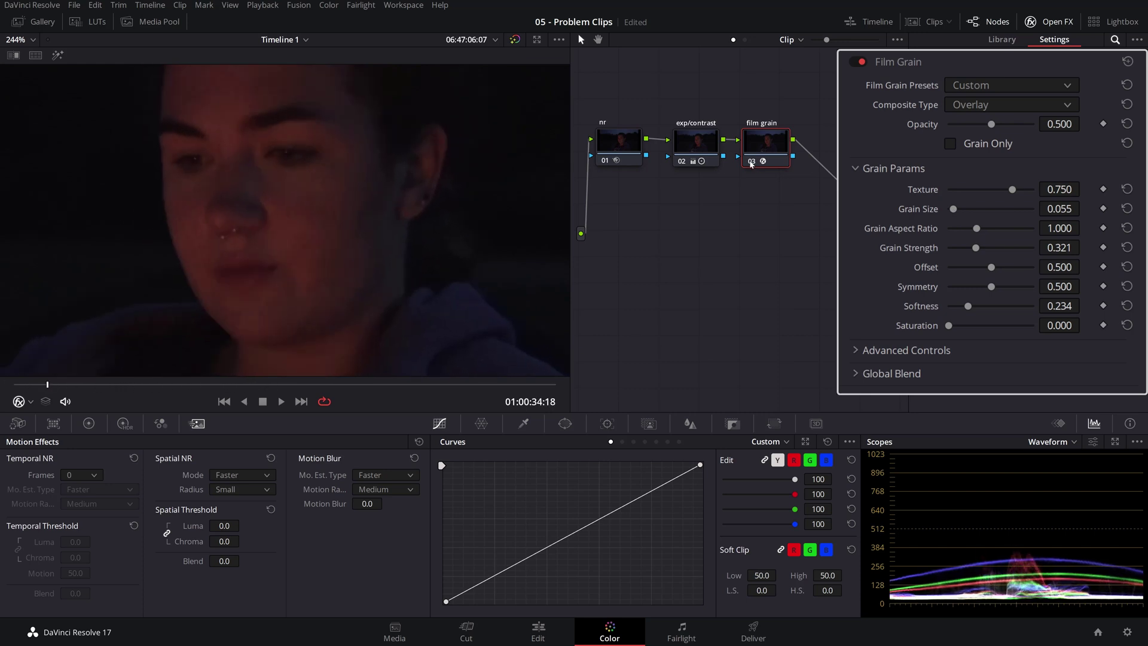
click(751, 162)
click(751, 161)
click(752, 161)
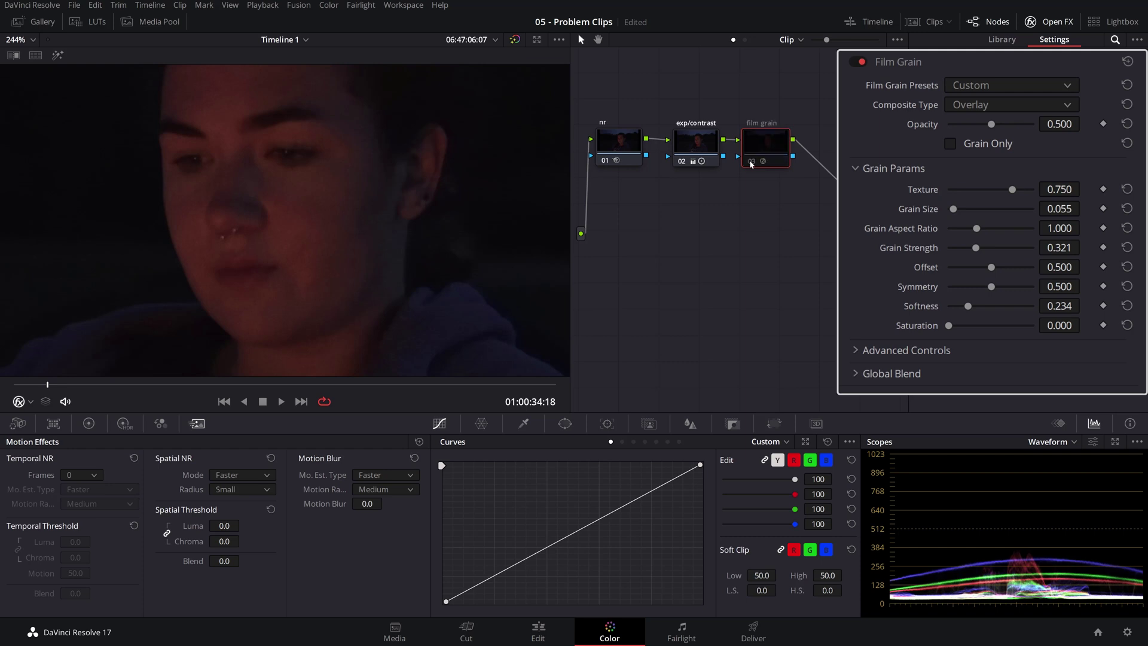
click(751, 161)
key(space)
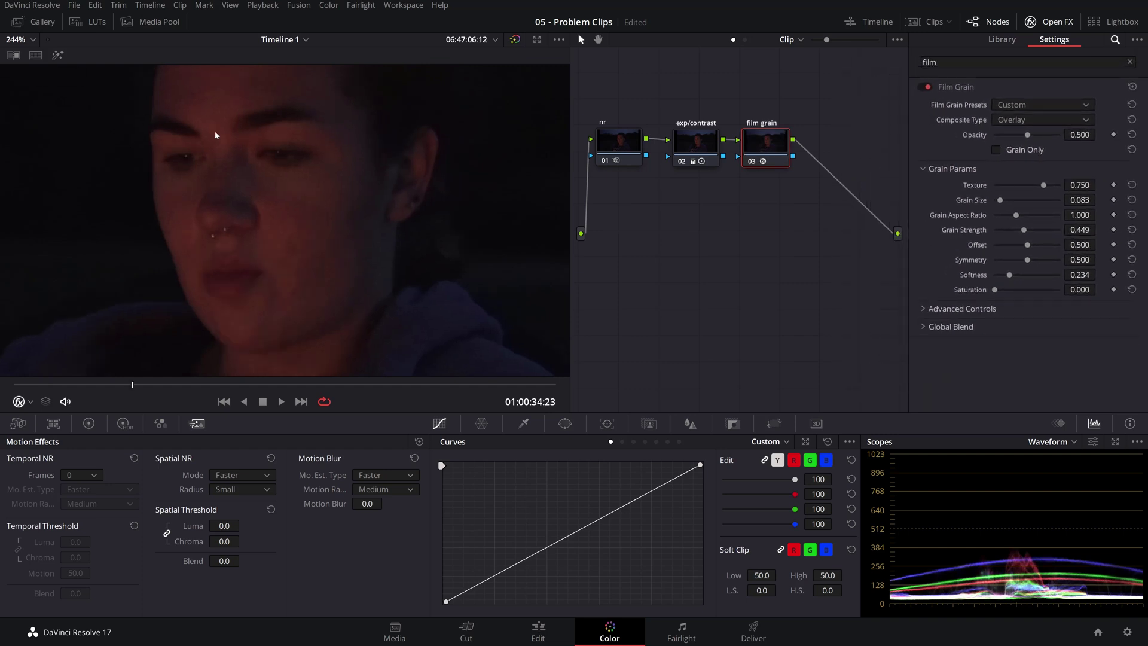
key(shift+z)
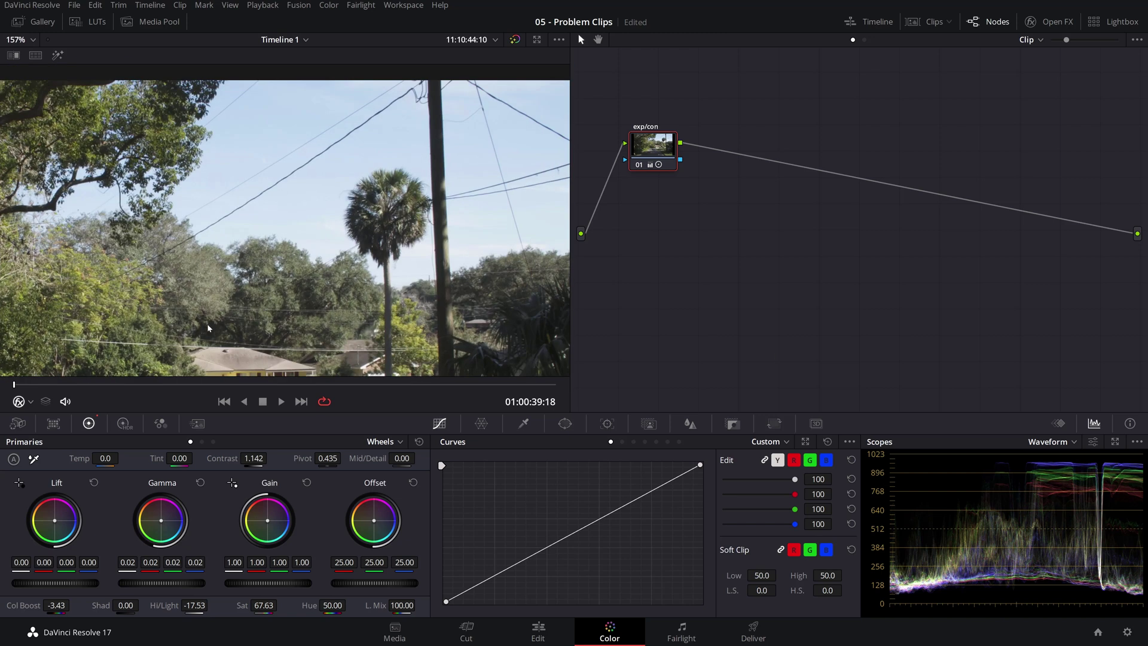
scroll(512, 122, up, 6)
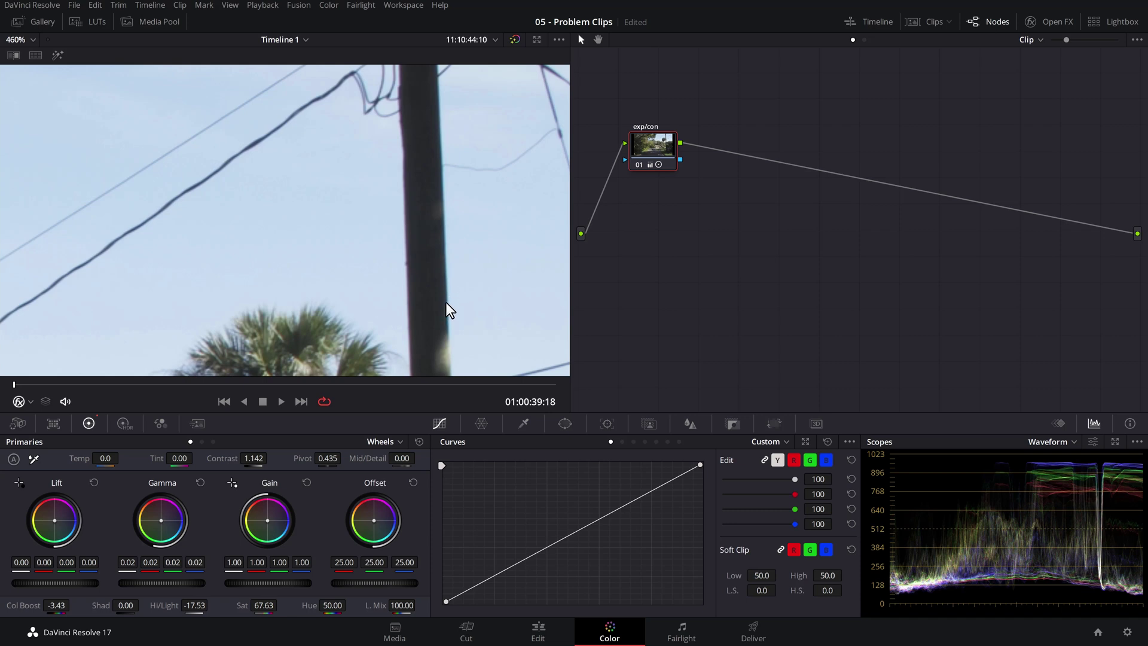
Zoom the viewer in and pan onto the utility pole's edge to inspect colour fringing.
scroll(454, 203, up, 5)
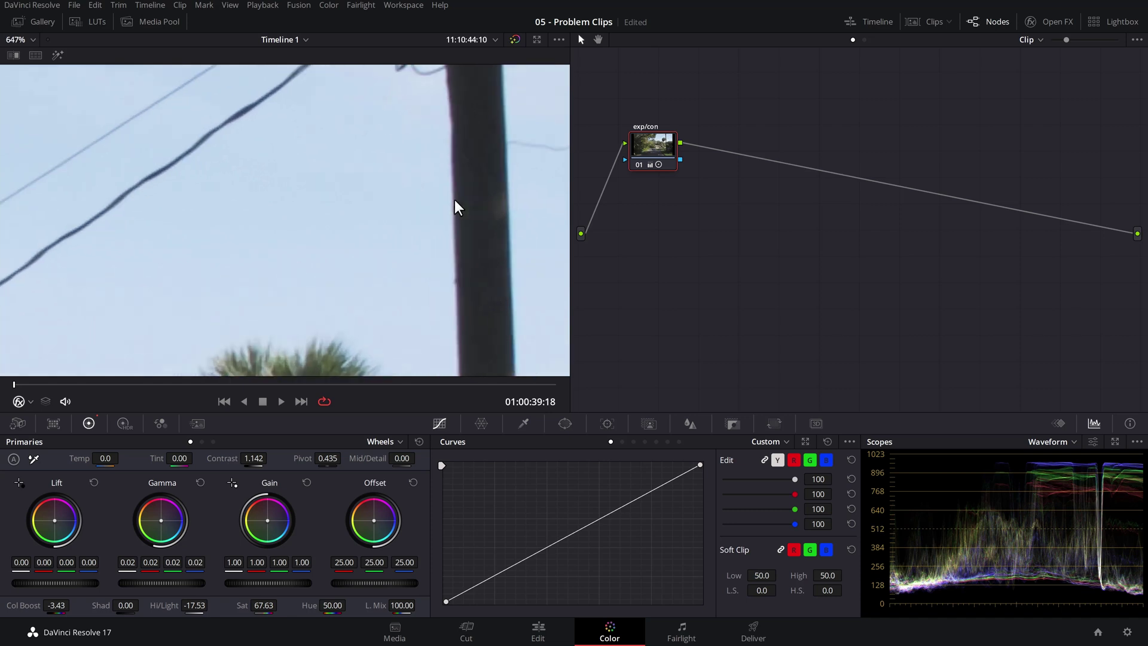
drag(357, 229, 238, 255)
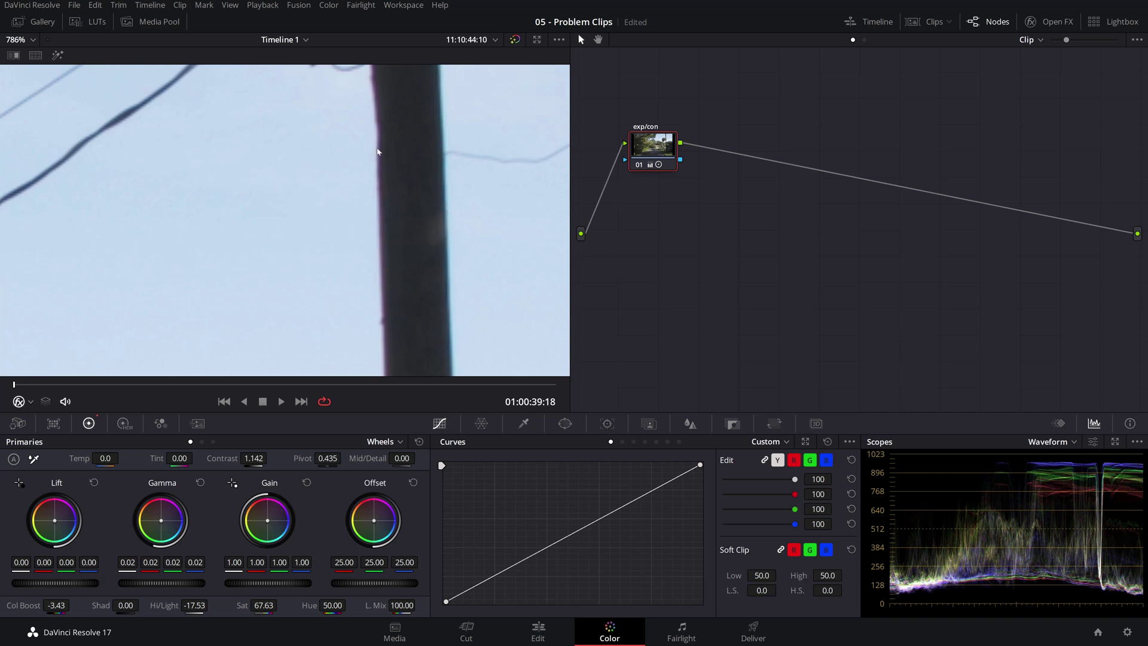
drag(653, 147, 658, 148)
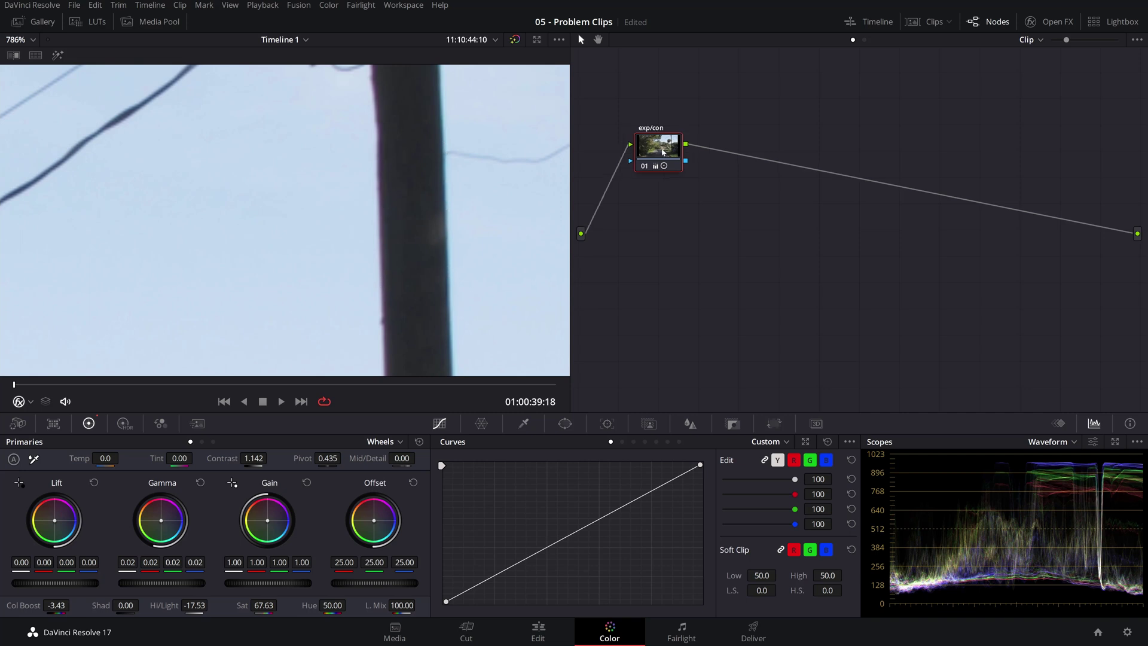
Add a serial node labelled 'chrm abb' with the Chromatic Aberration Removal effect.
right_click(660, 148)
mouse_move(699, 209)
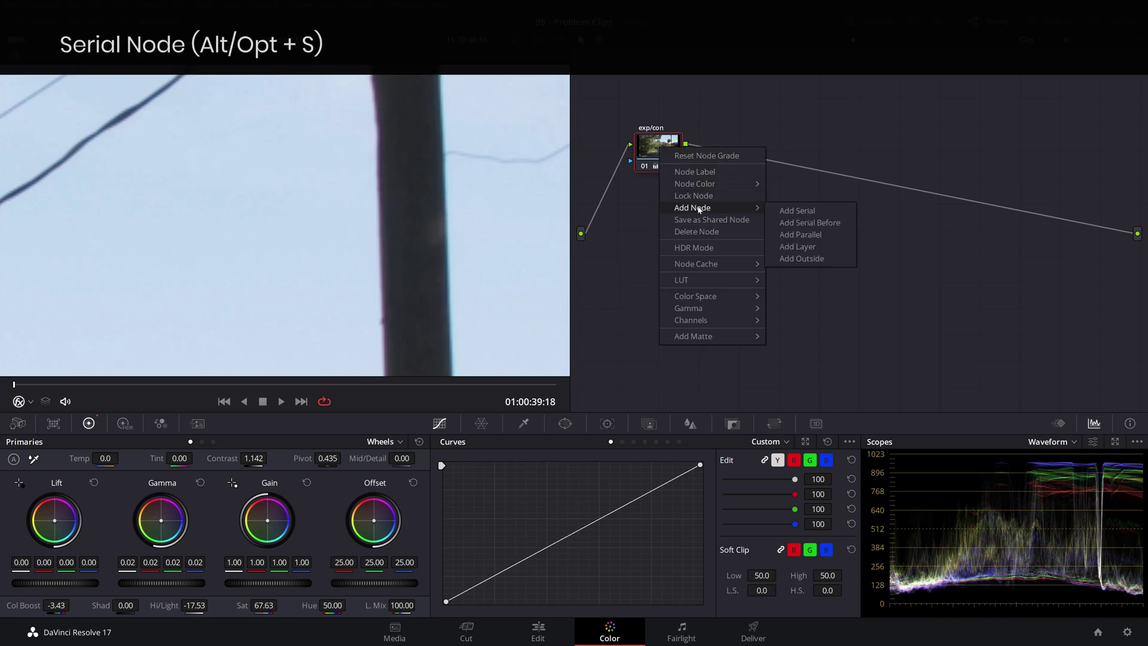
click(793, 212)
right_click(716, 167)
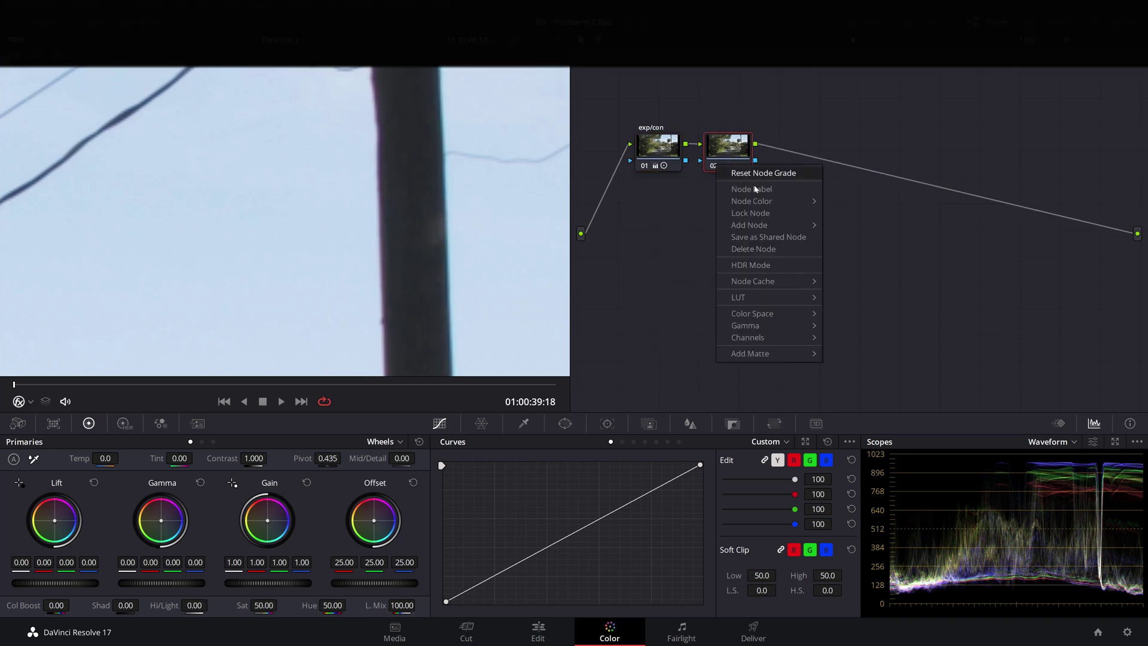
click(756, 188)
text(chrm abb)
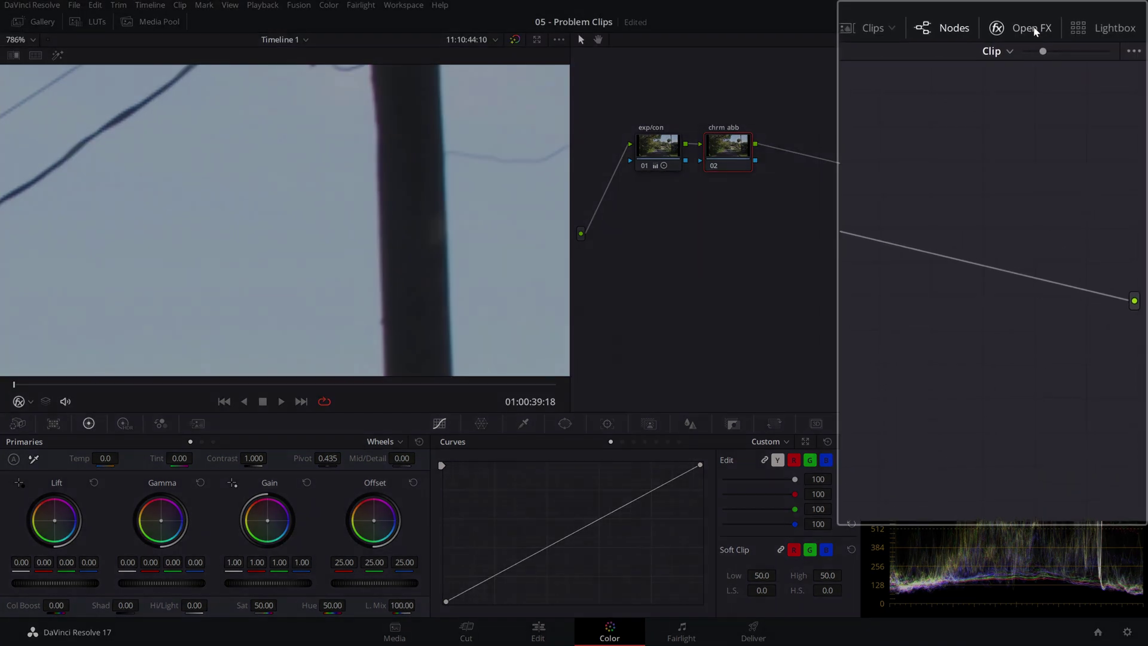
click(1034, 29)
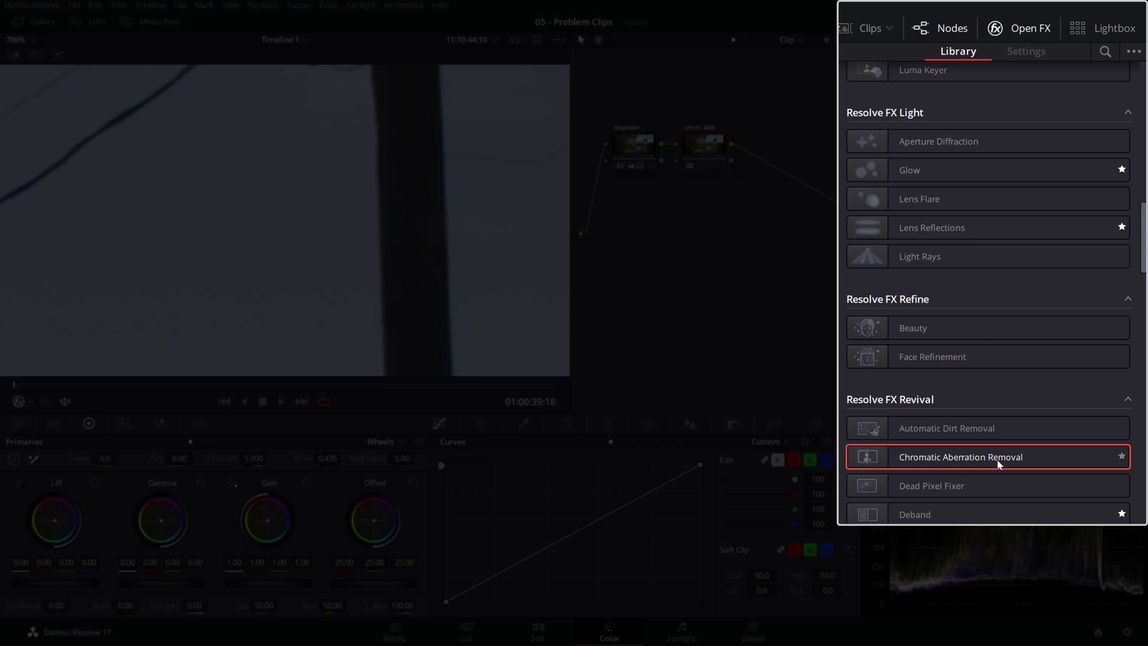
drag(966, 456, 704, 147)
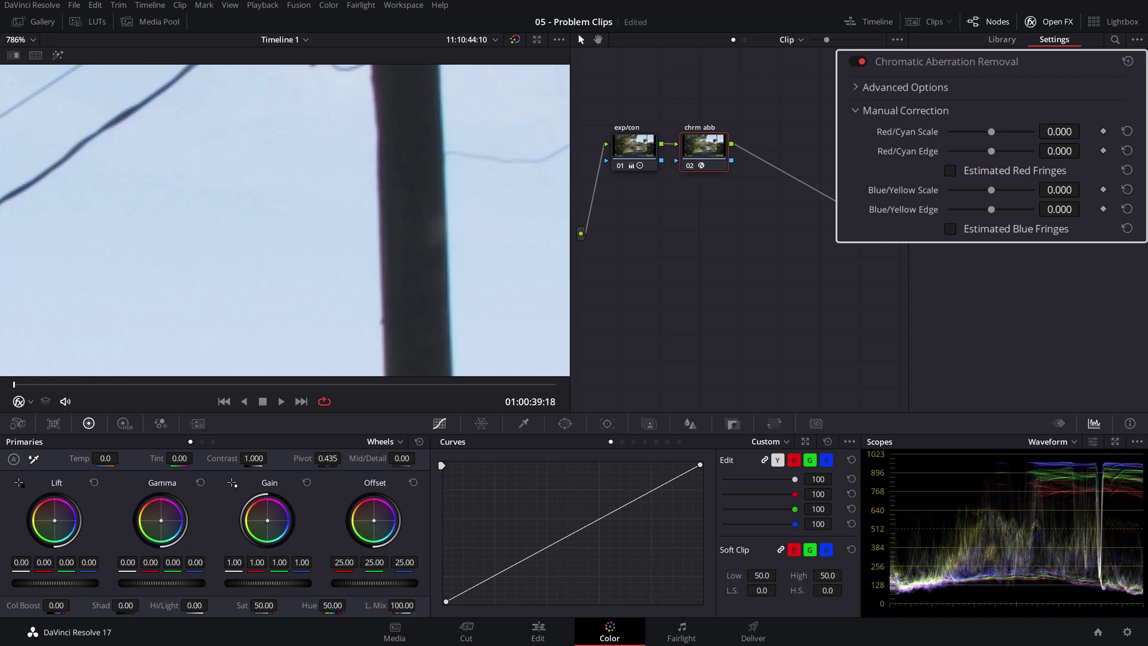
Set negative Red/Cyan and Blue/Yellow Edge values, comparing with the effect toggled off and on.
drag(992, 152, 993, 151)
drag(987, 152, 968, 160)
drag(992, 210, 947, 221)
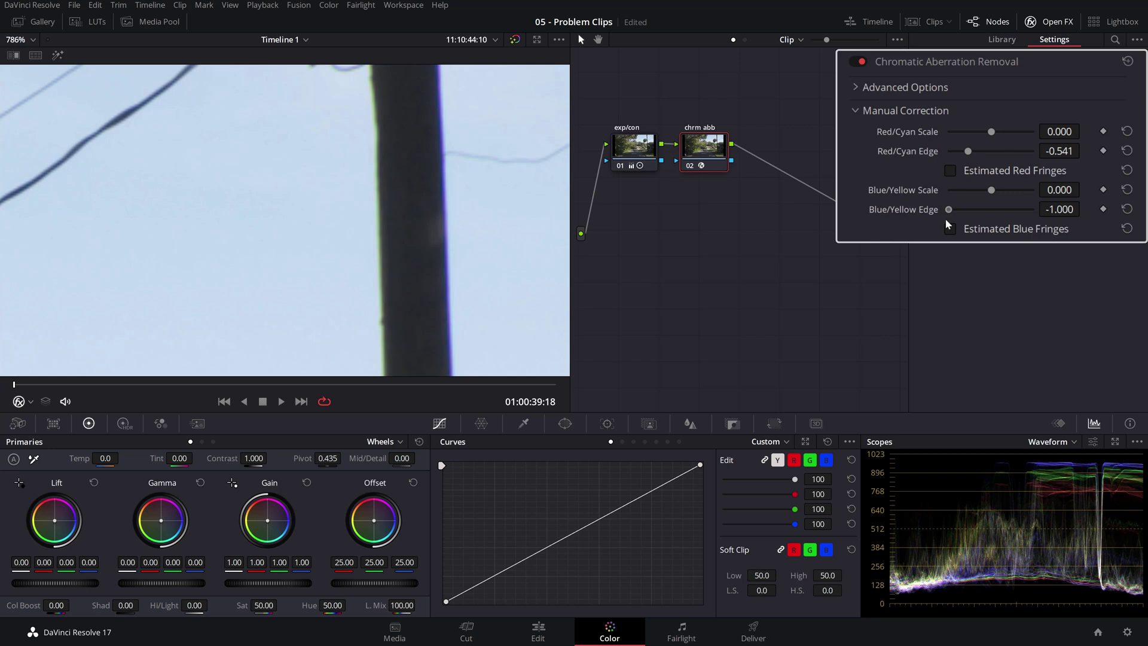
drag(949, 210, 983, 212)
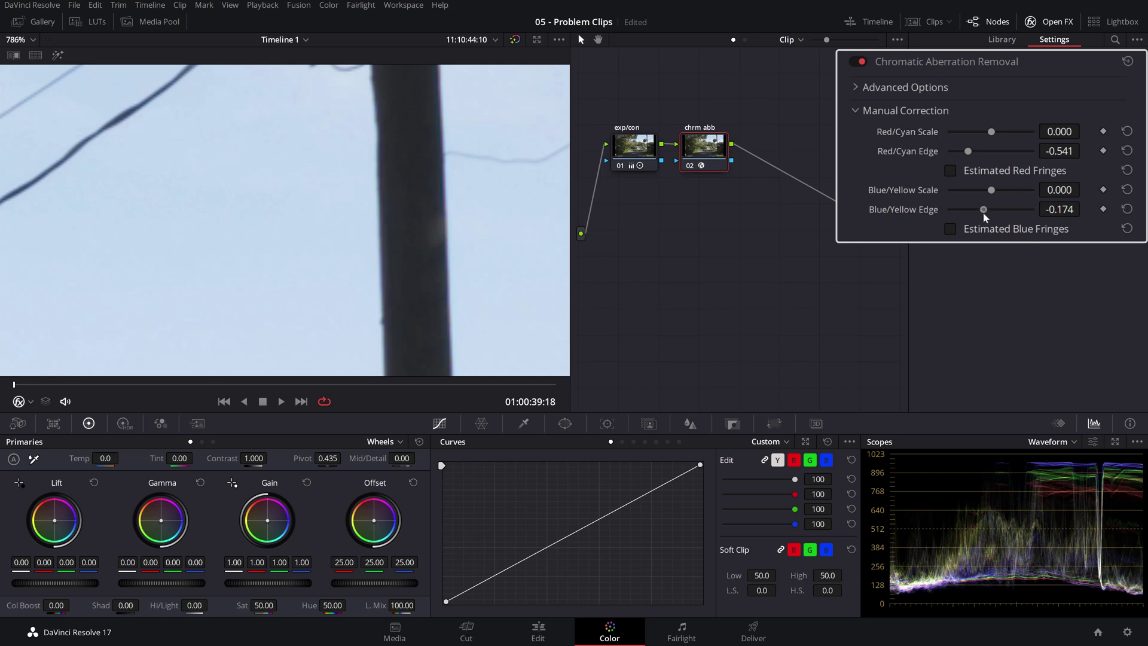
click(861, 62)
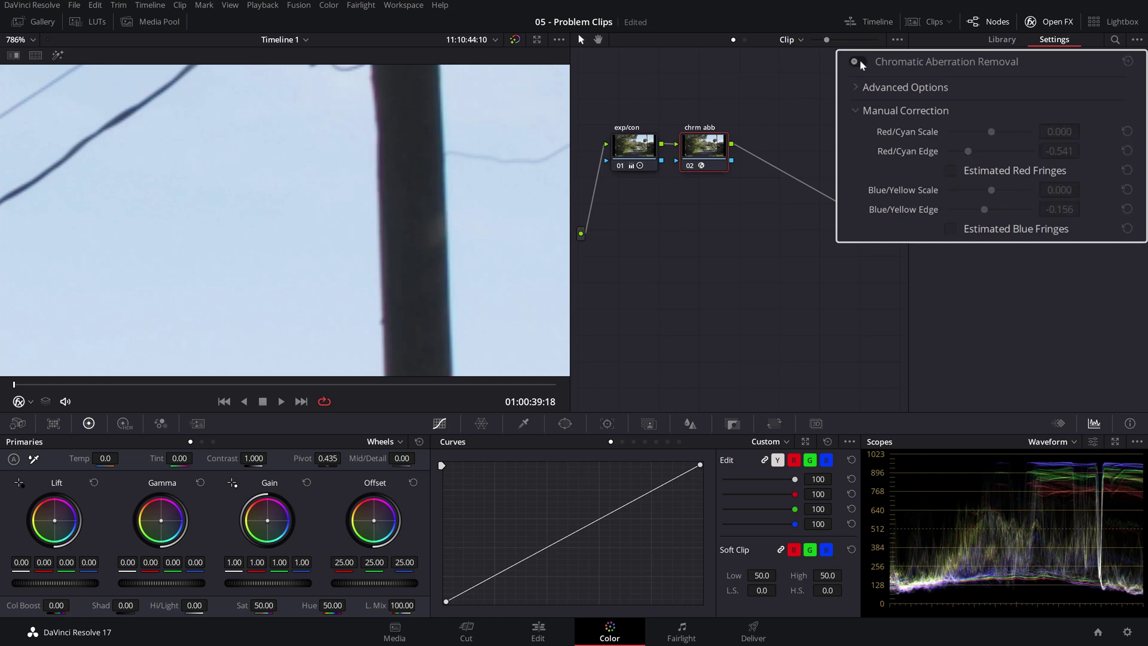
click(860, 62)
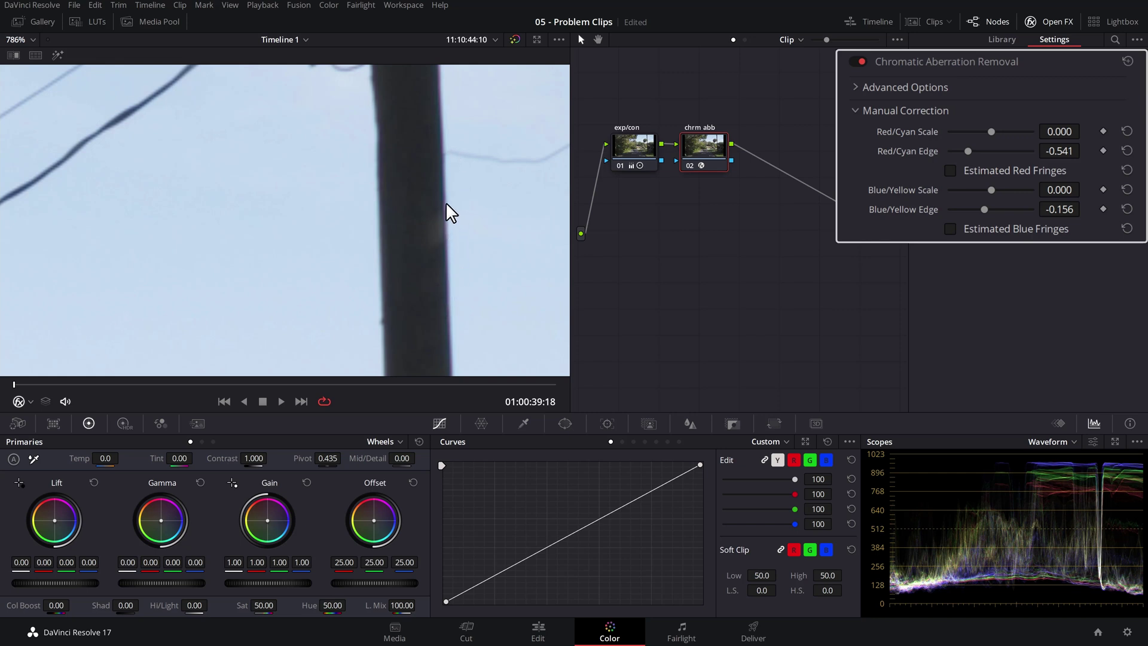
drag(985, 211, 990, 212)
drag(969, 152, 976, 155)
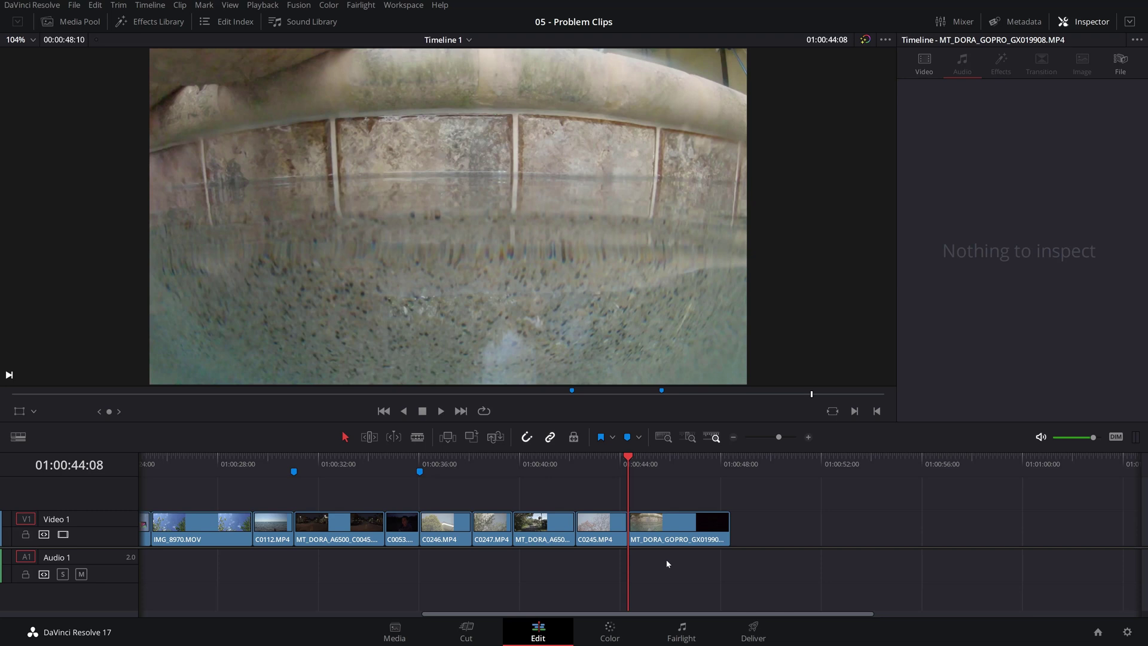
Select the GoPro clip and run Analyze in the Inspector's Lens Correction.
click(669, 530)
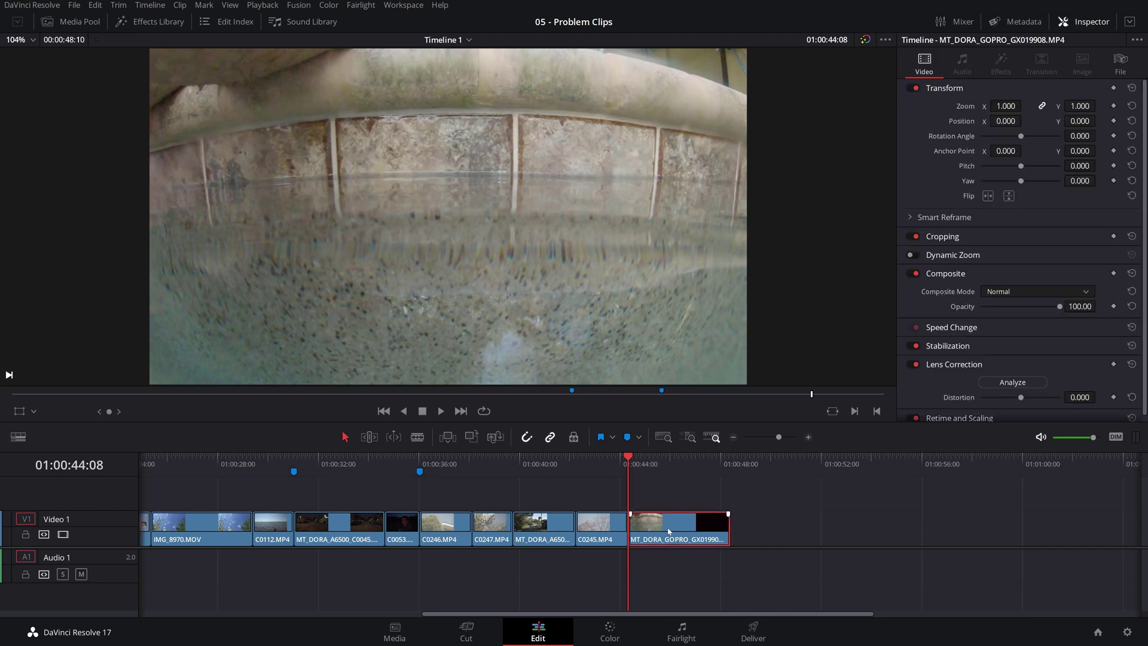
click(1090, 24)
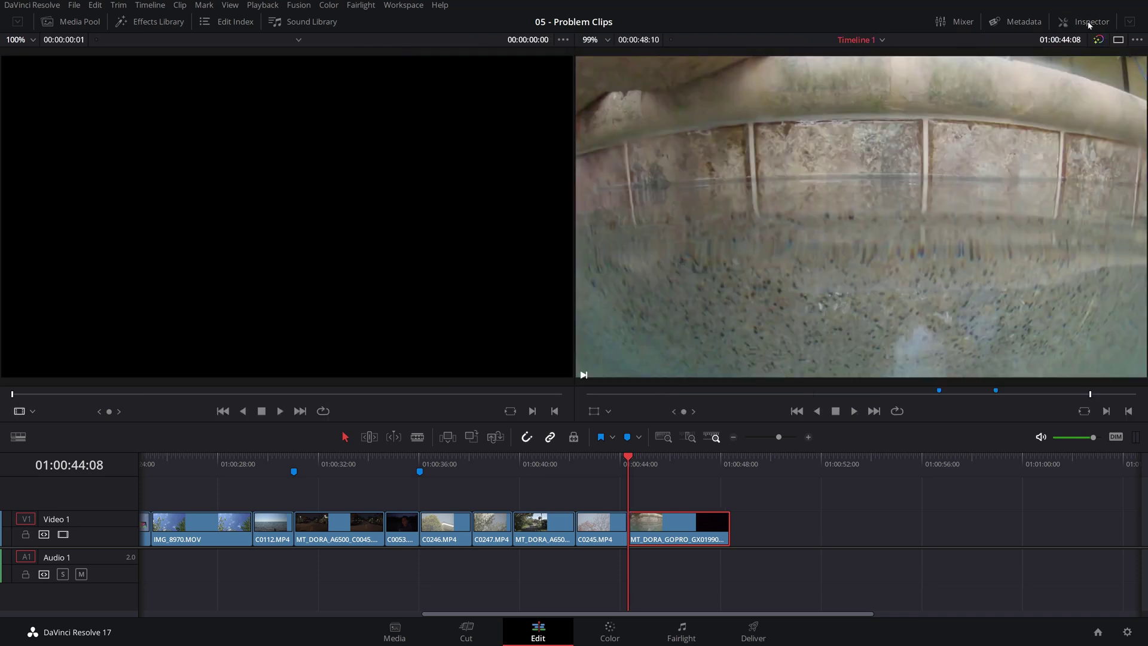
click(1089, 24)
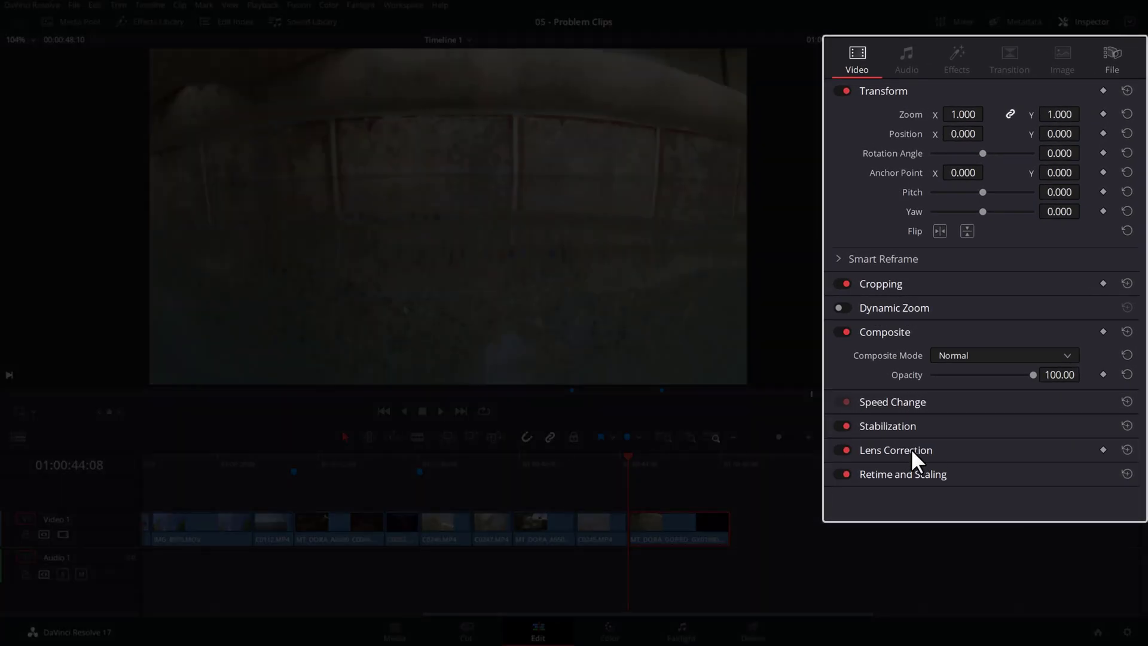
click(913, 453)
scroll(914, 450, down, 1)
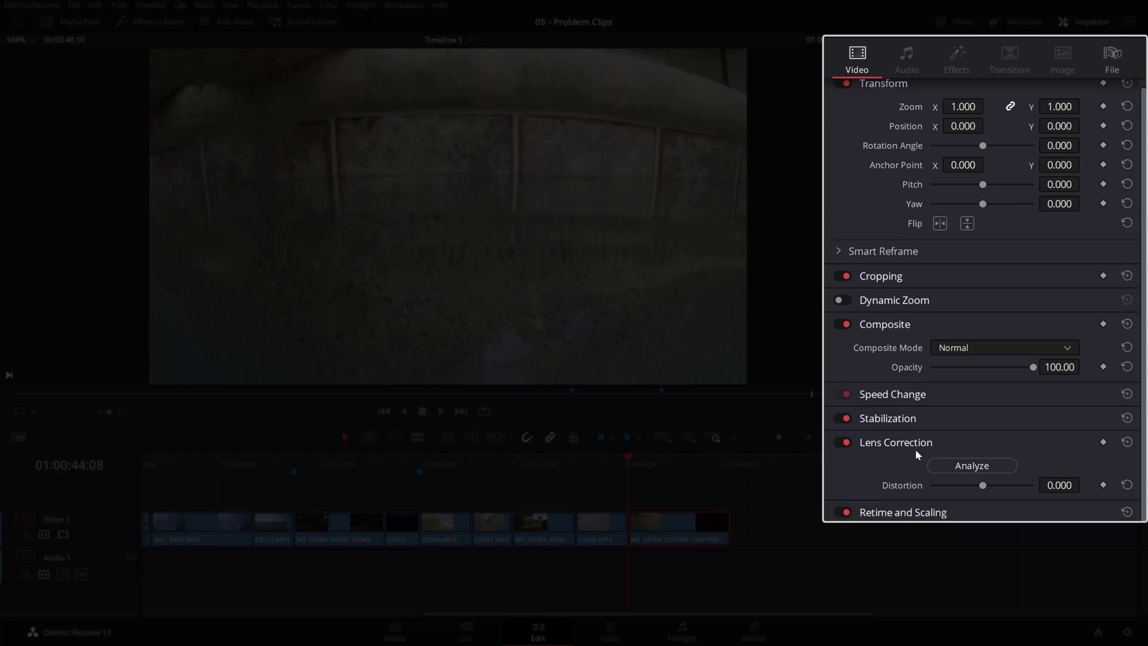
click(965, 466)
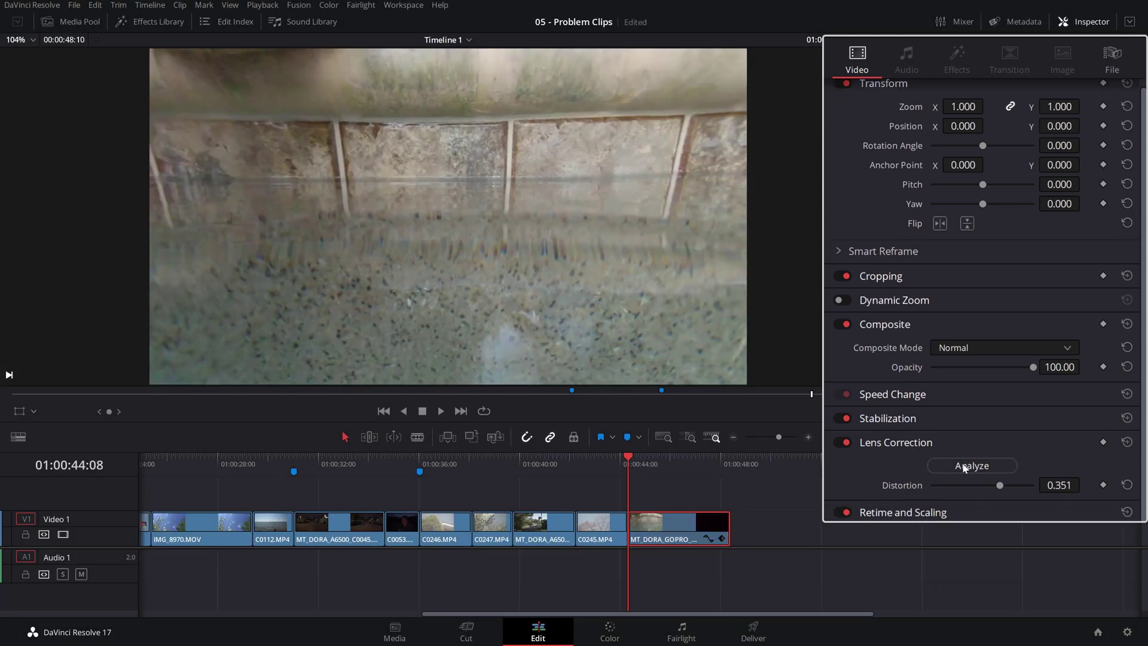
Reset the lens correction and set Distortion manually to about 0.206.
mouse_move(631, 458)
mouse_down()
mouse_move(674, 456)
mouse_move(629, 461)
mouse_up()
click(1128, 443)
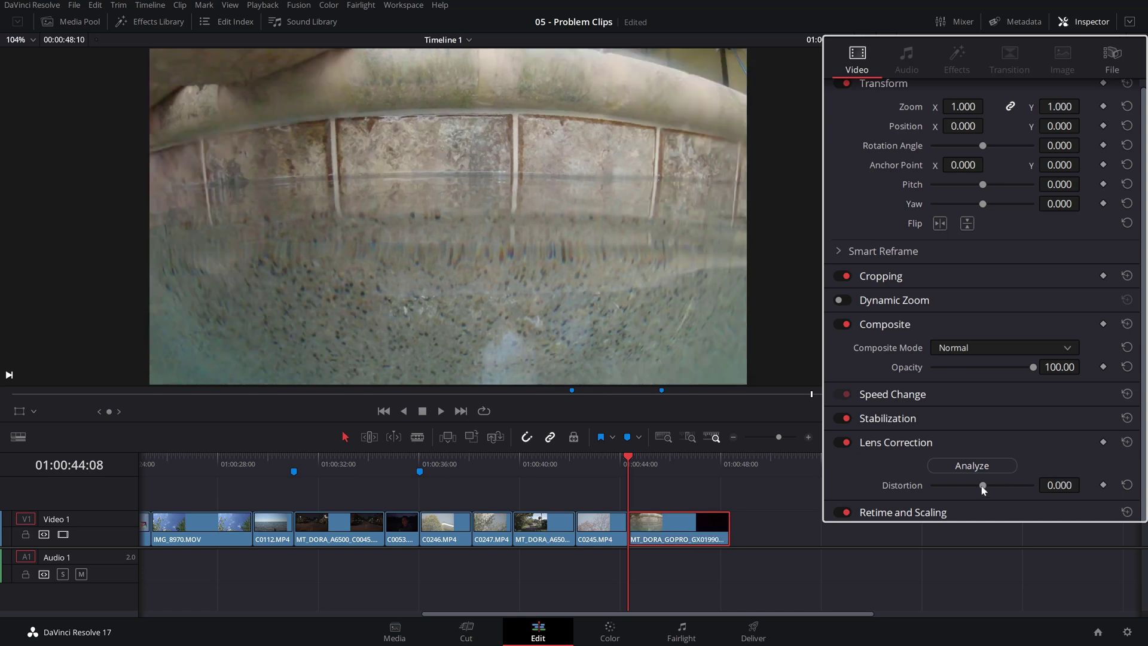
drag(984, 490, 999, 489)
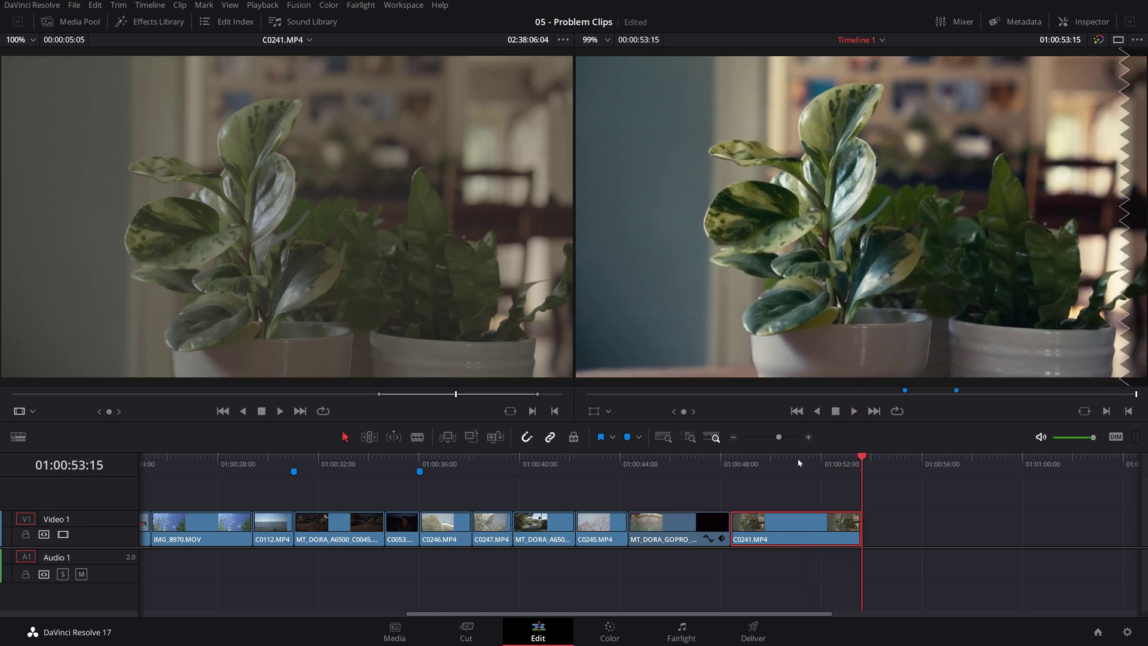
In the Inspector's Stabilization section, set clip C0241's Mode to Similarity.
click(737, 467)
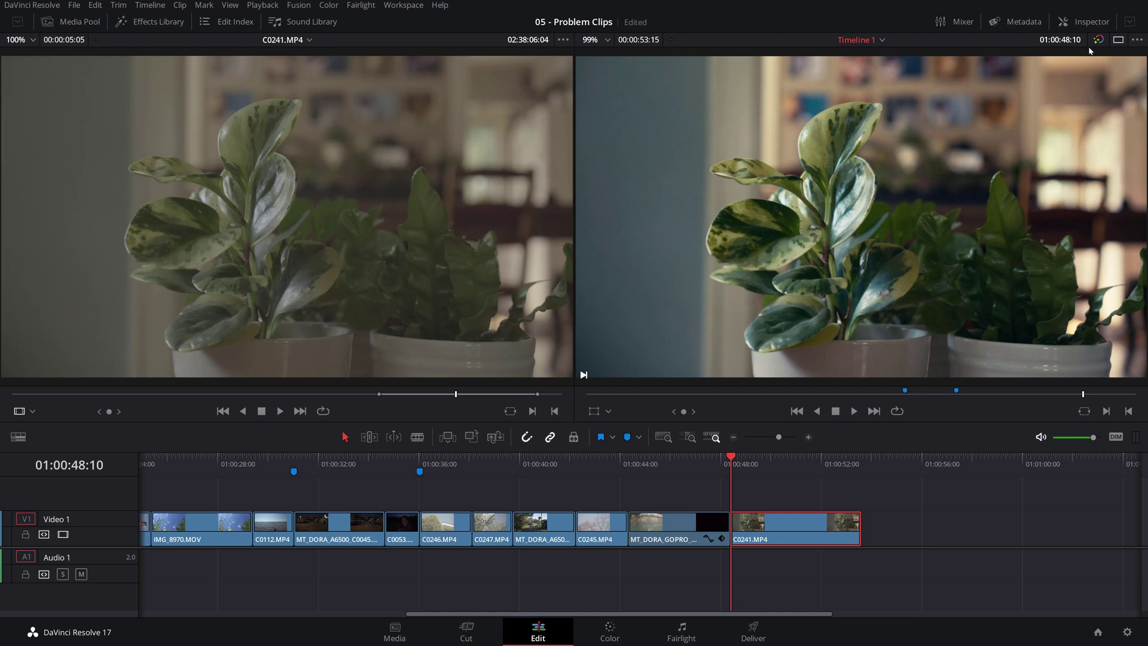
click(1084, 21)
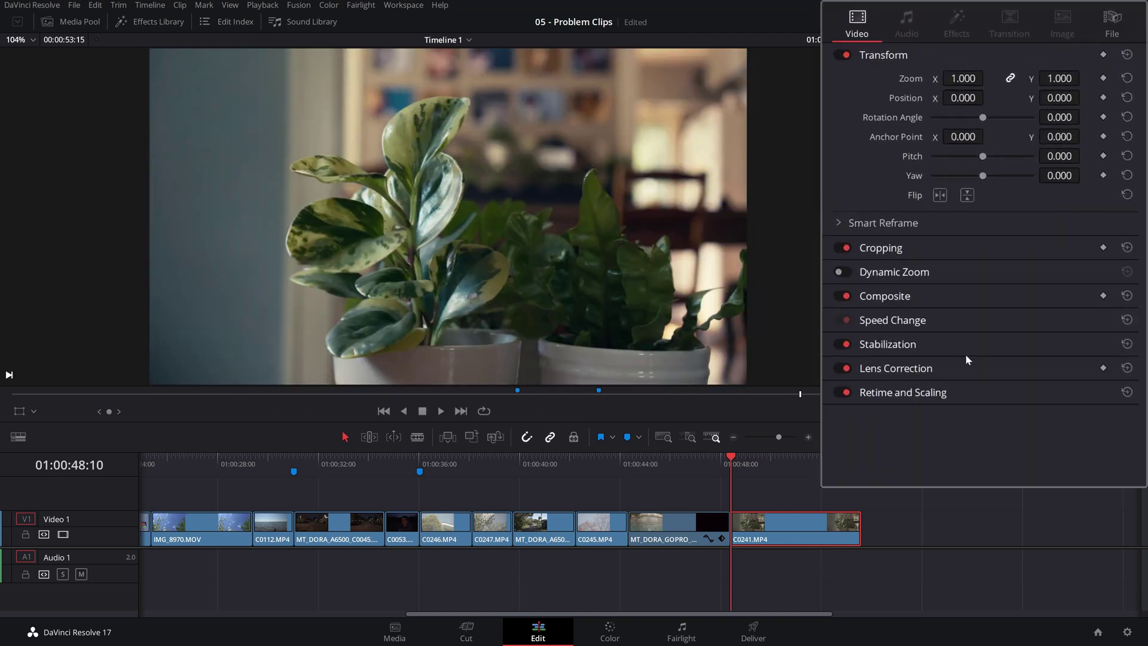
click(928, 345)
scroll(927, 343, down, 2)
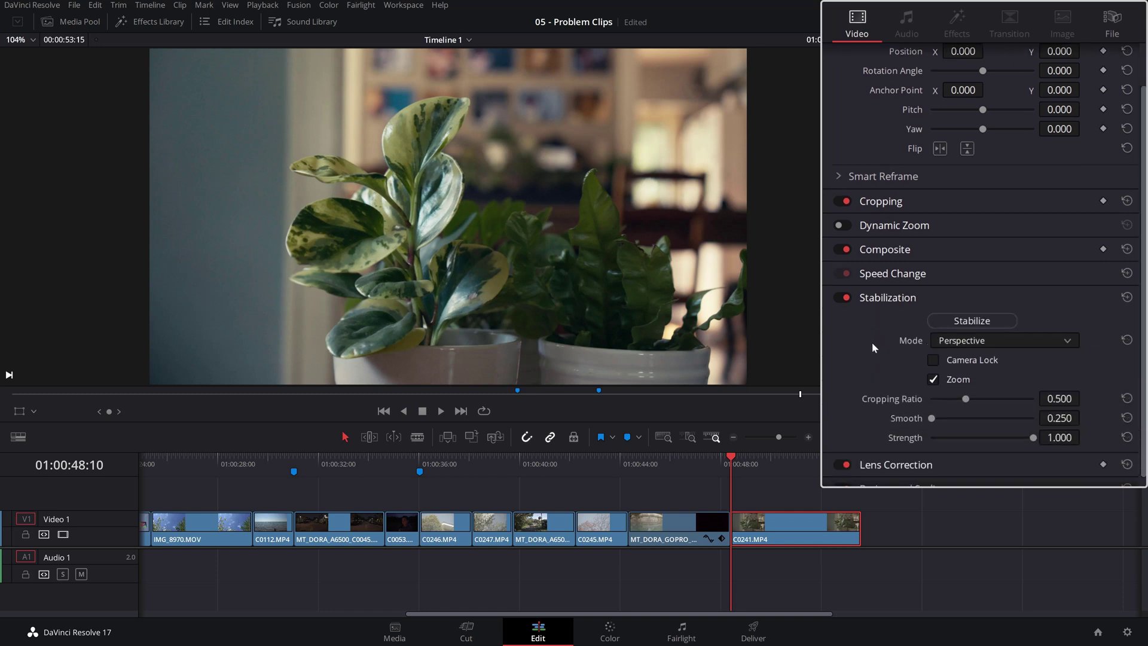
scroll(872, 342, down, 1)
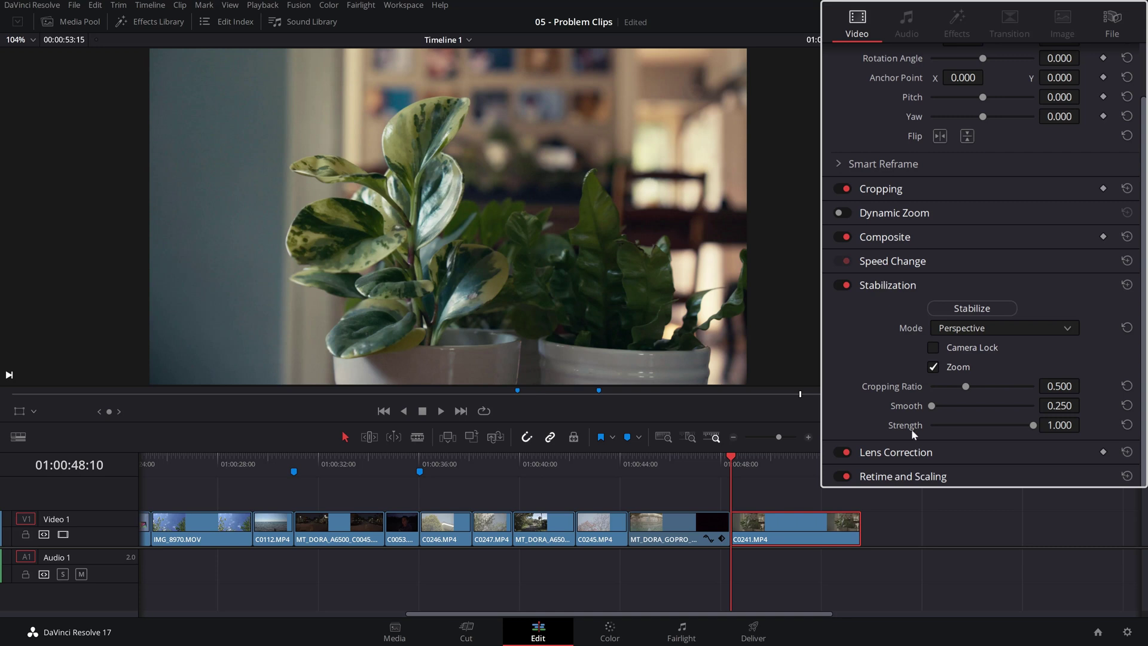
click(971, 329)
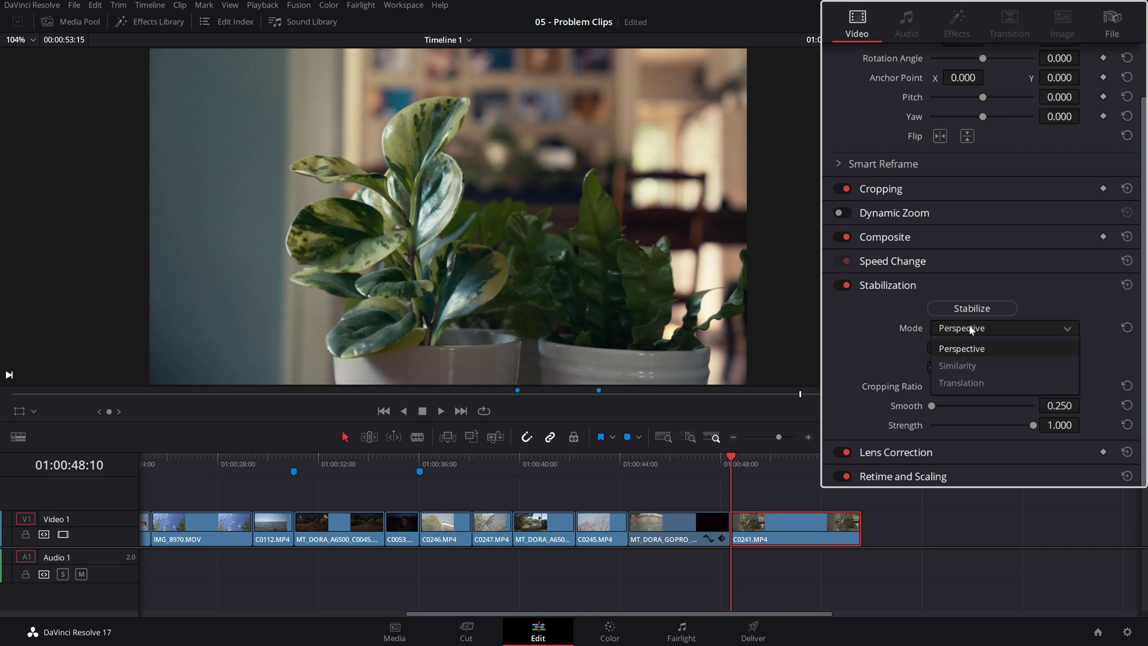
click(958, 365)
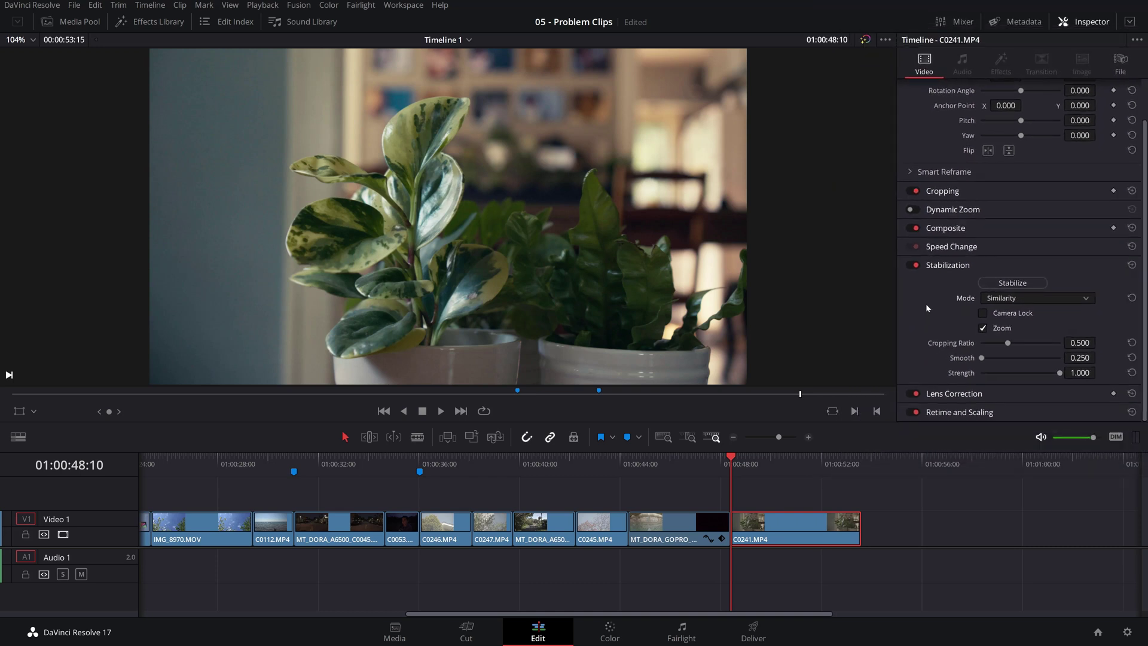
click(1003, 299)
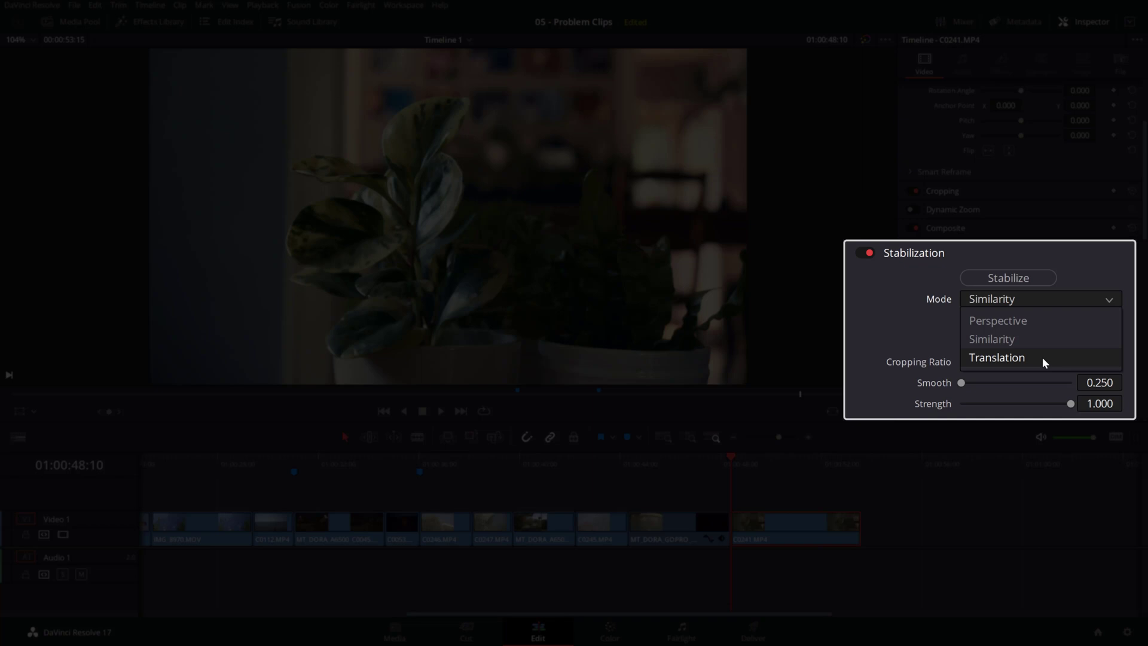
click(1014, 339)
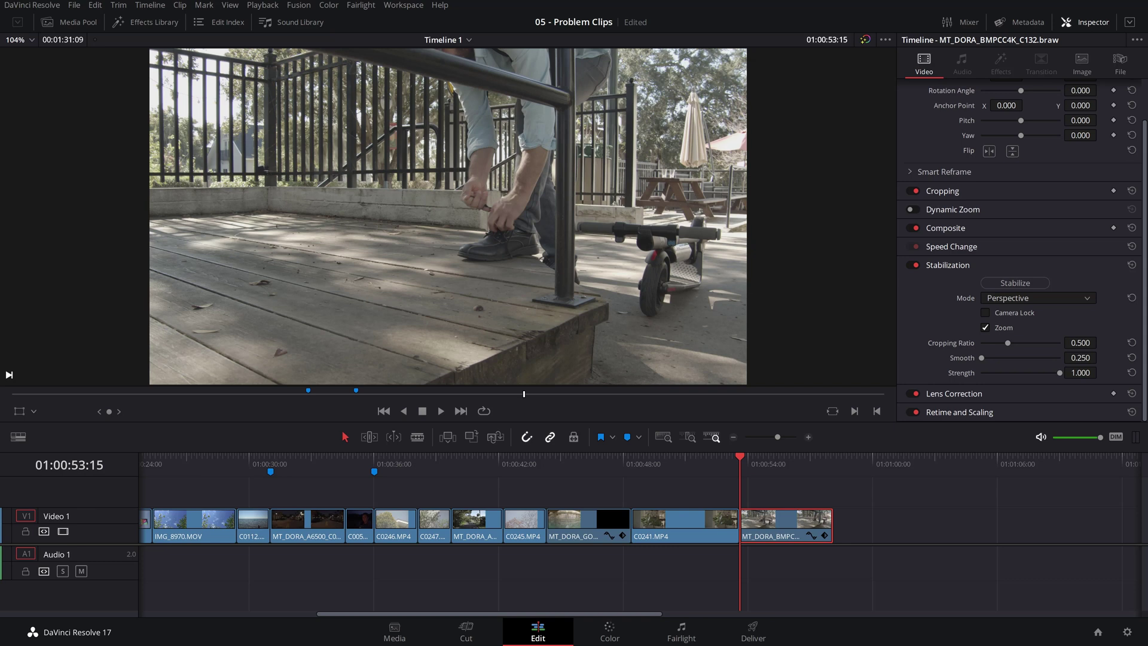
Stabilize the BMPCC4K C132 clip with Camera Lock ticked and play back the result.
key(space)
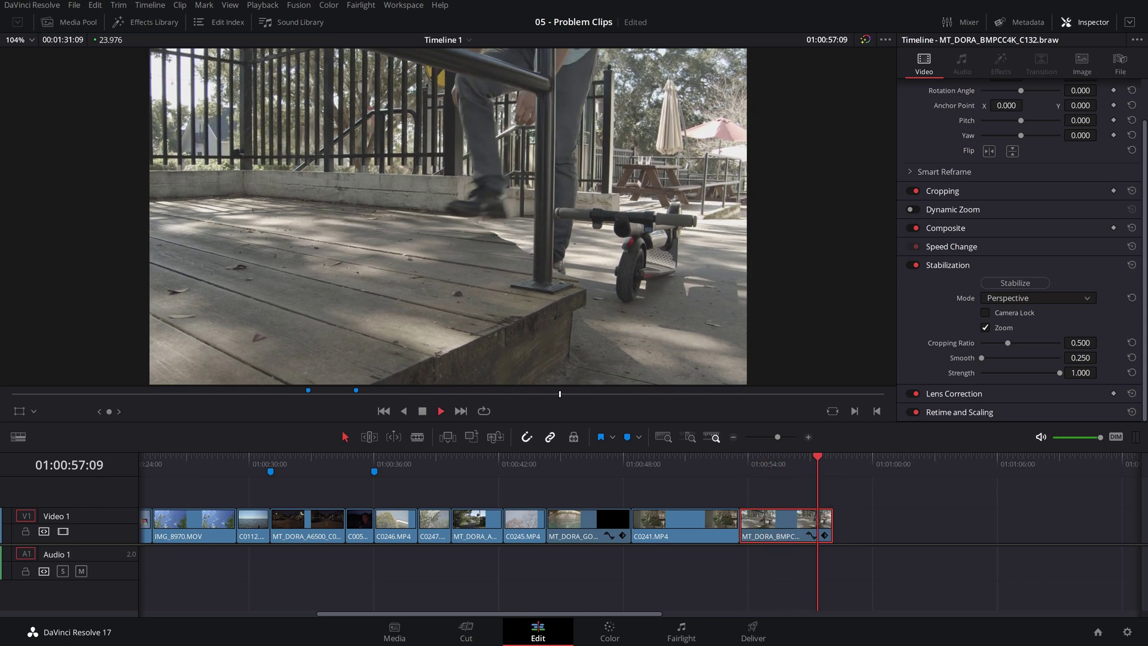
key(space)
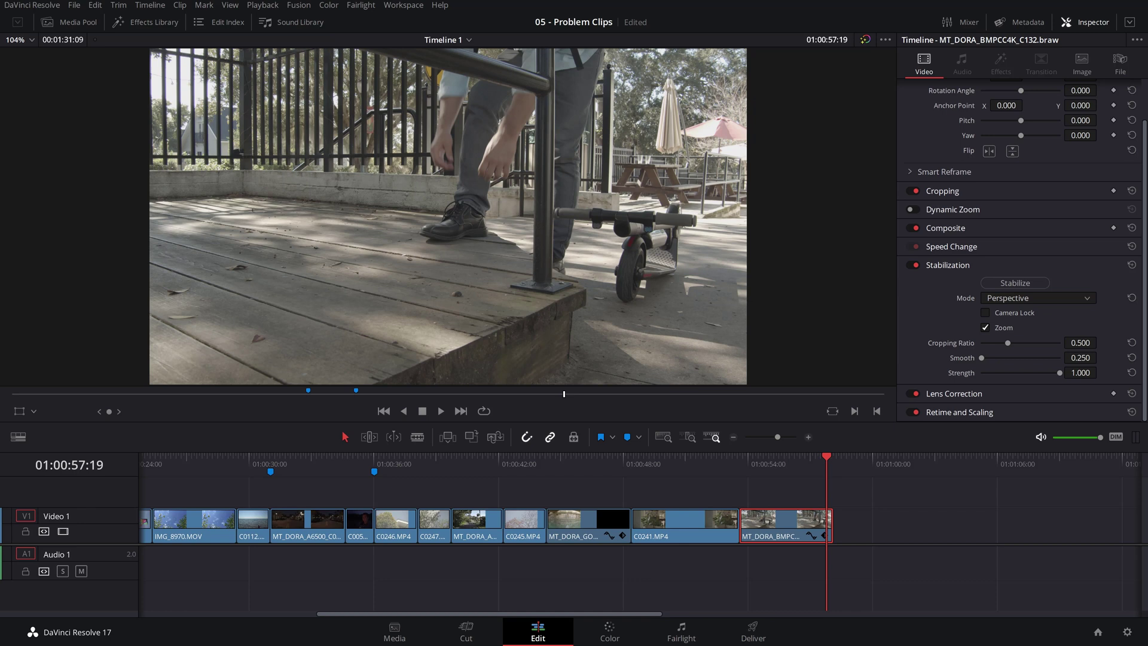
key(Up)
click(986, 313)
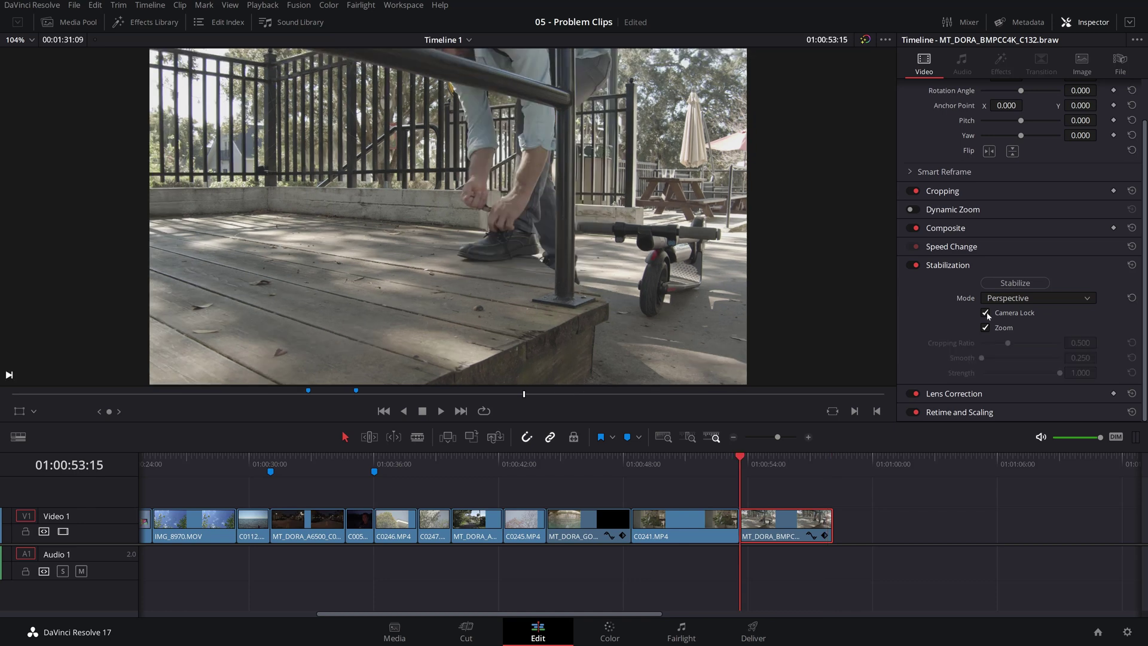
click(1016, 283)
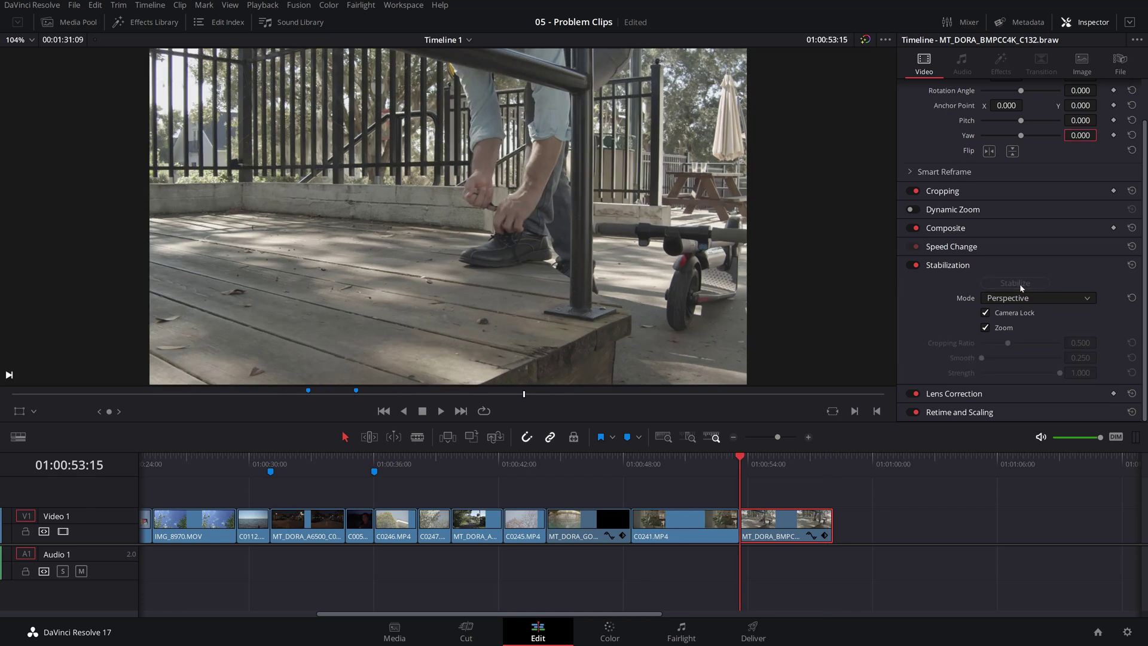
key(space)
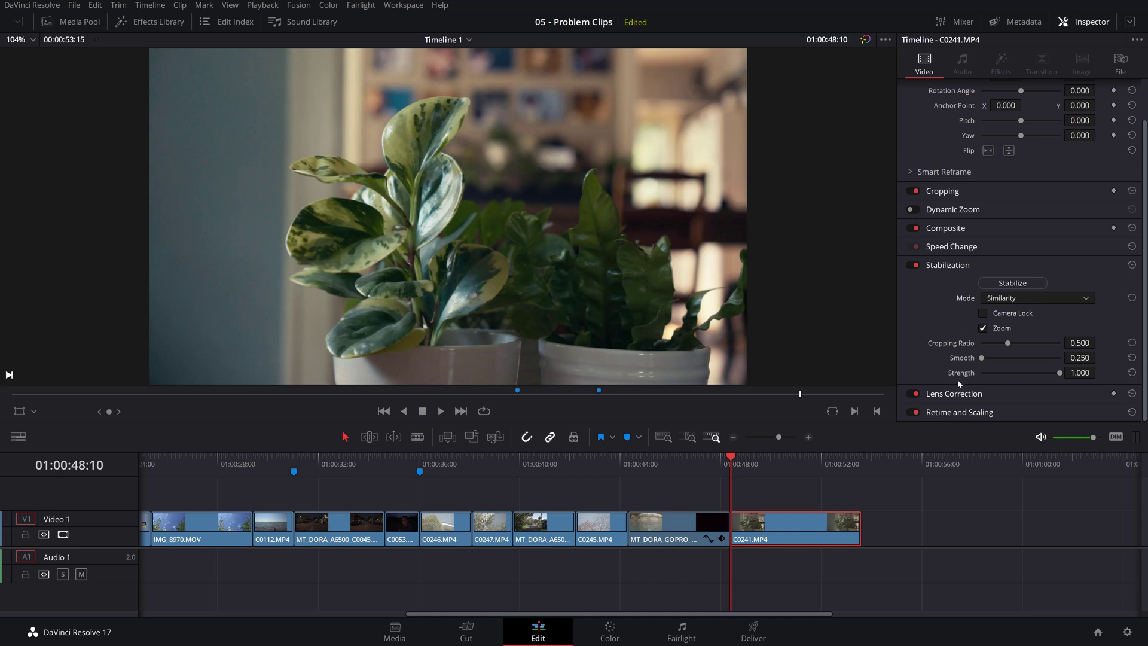
Stabilize C0241 and compare the framing with Zoom off, then turn Zoom back on.
click(1003, 299)
click(1022, 284)
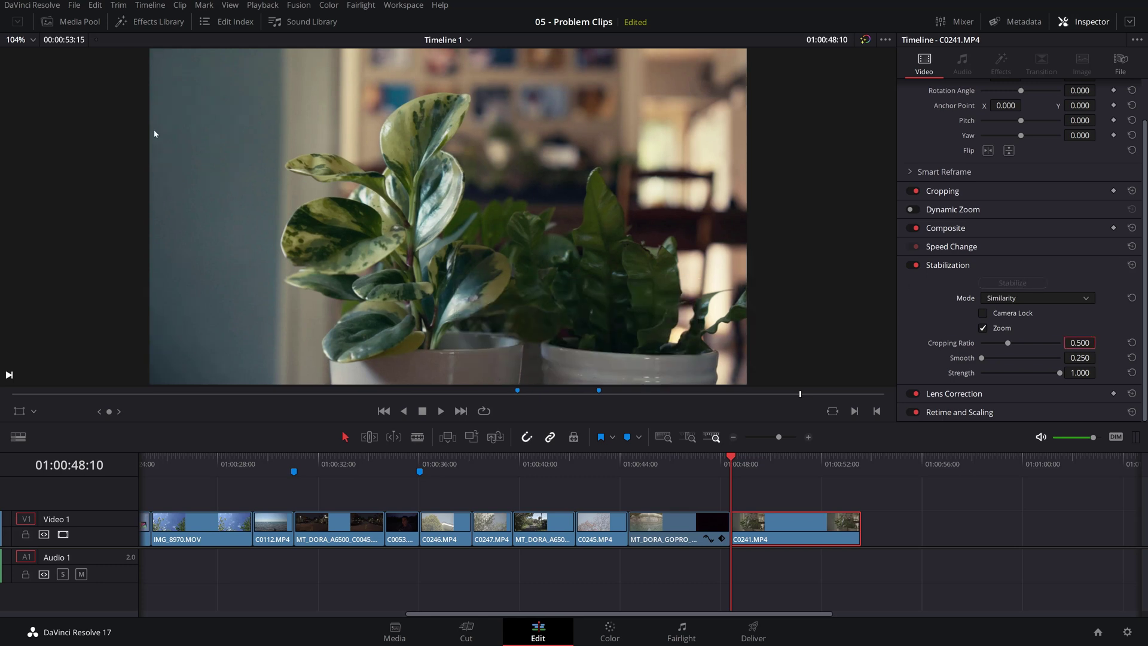
click(983, 329)
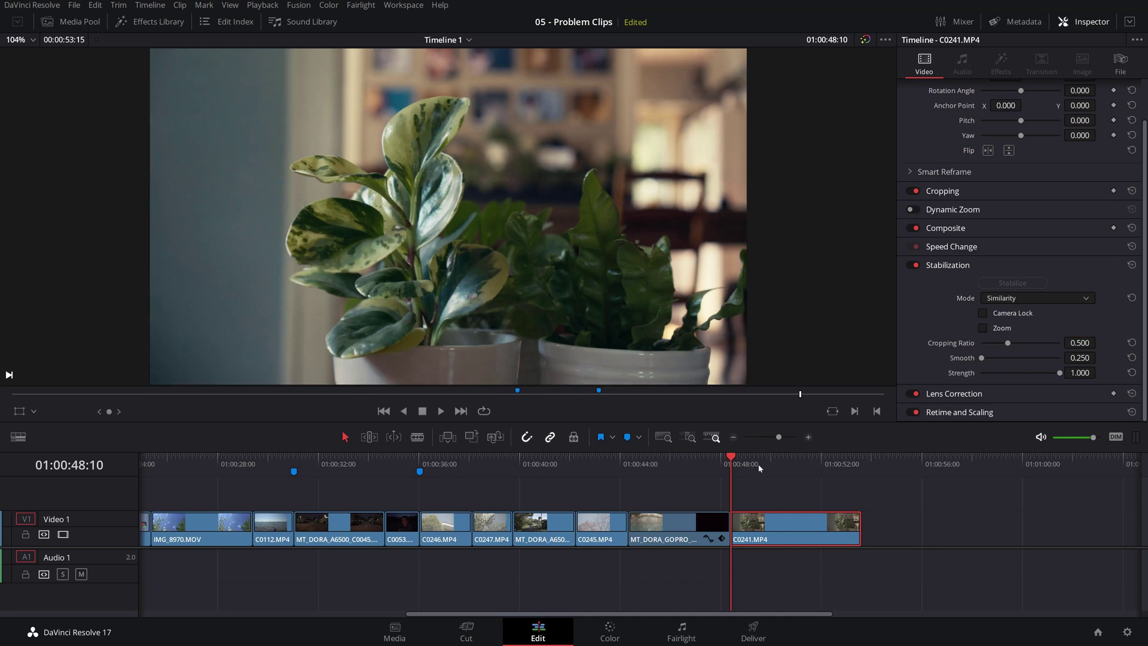
drag(759, 464, 816, 472)
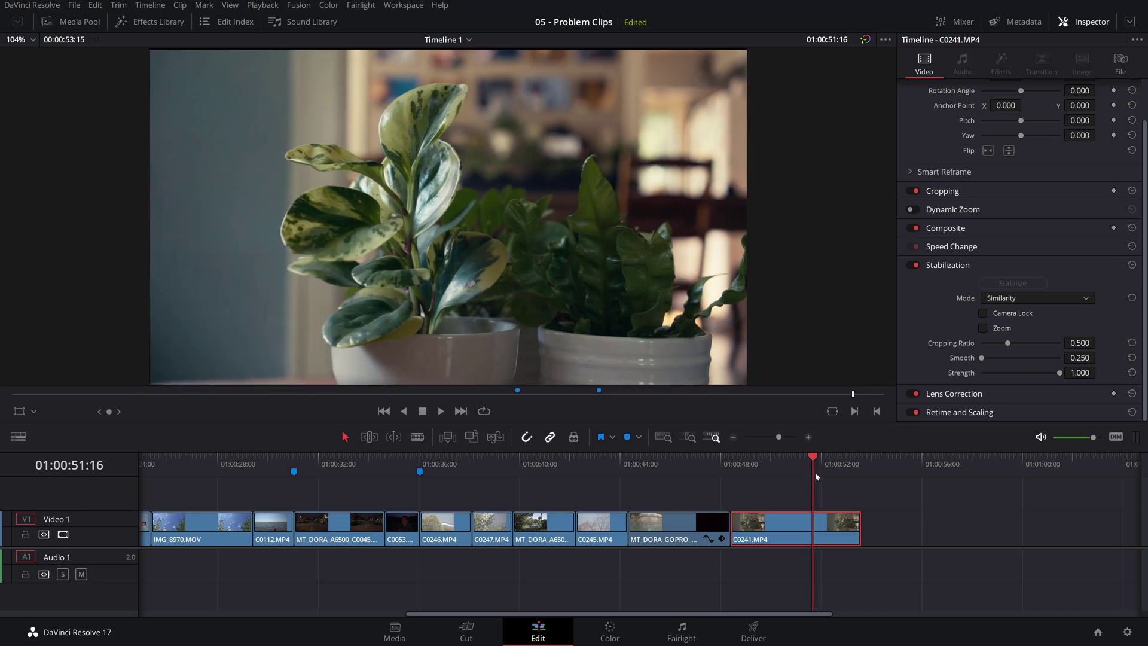
click(984, 328)
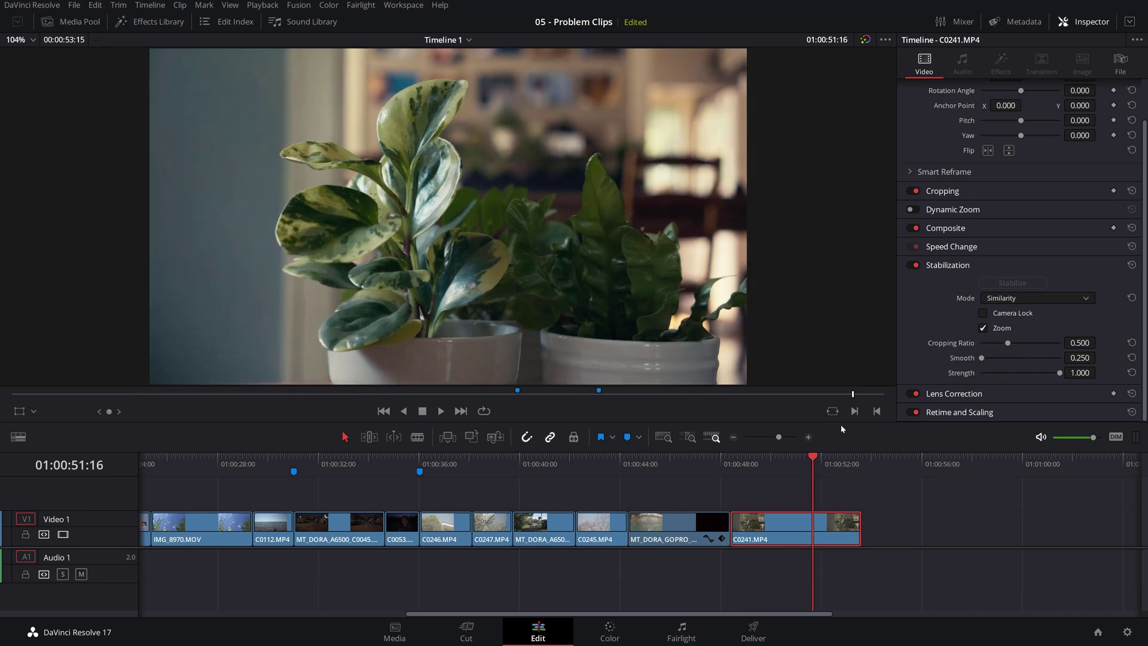
Replay sections of C0241 to review the stabilization, ending at the clip start.
click(735, 460)
key(space)
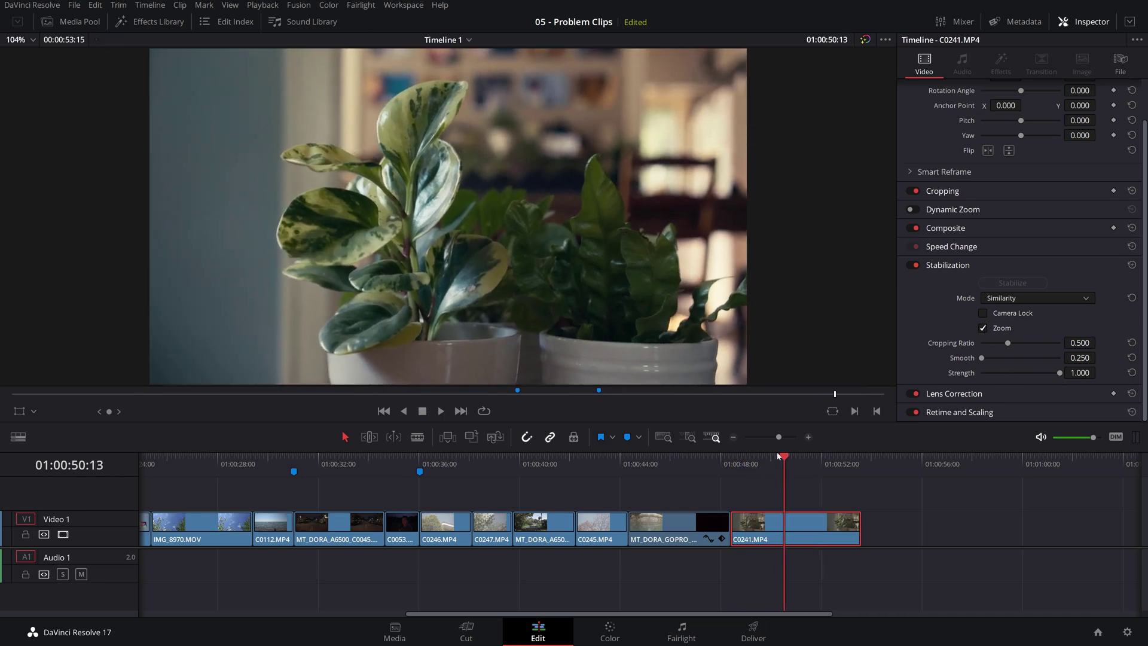
click(757, 469)
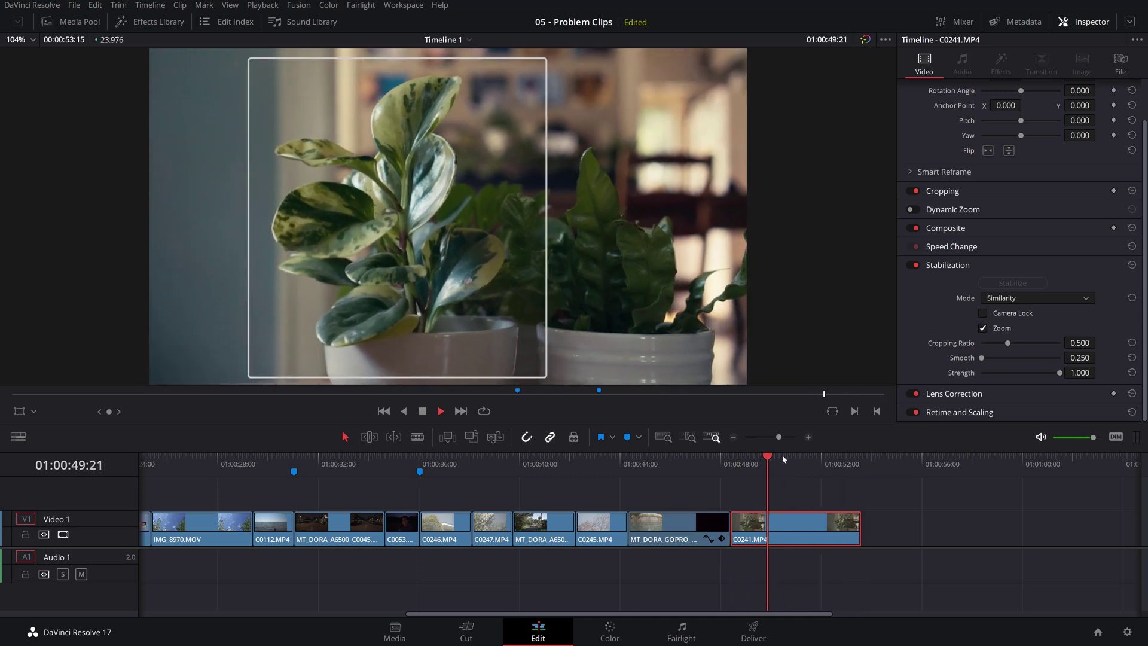
click(759, 466)
click(763, 472)
key(space)
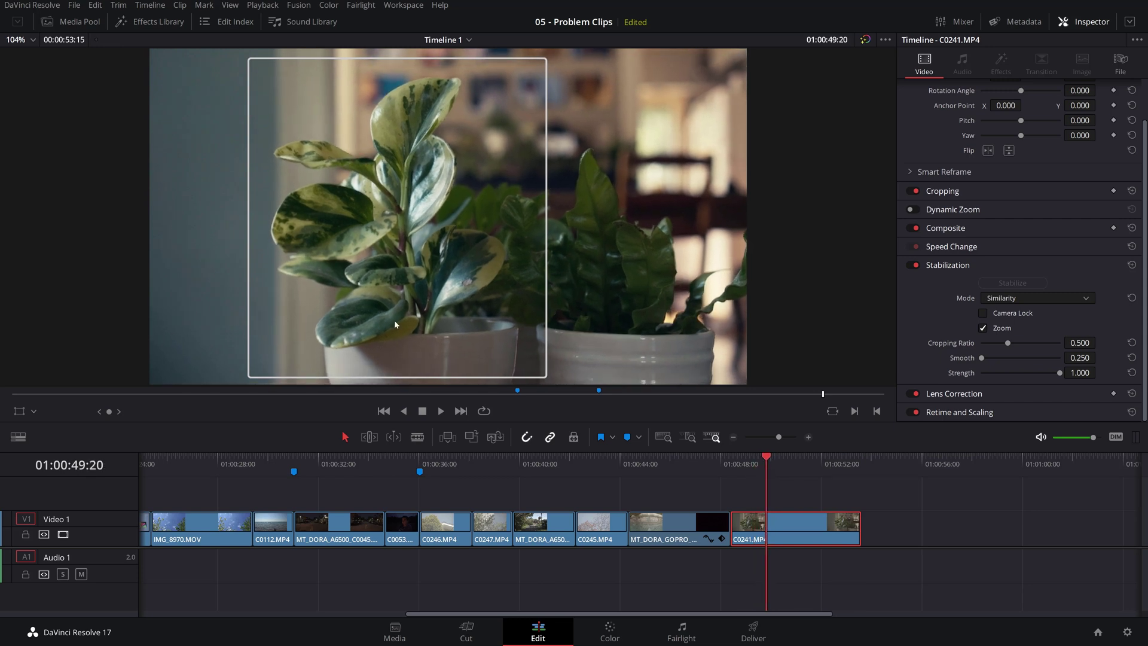
key(alt+slash)
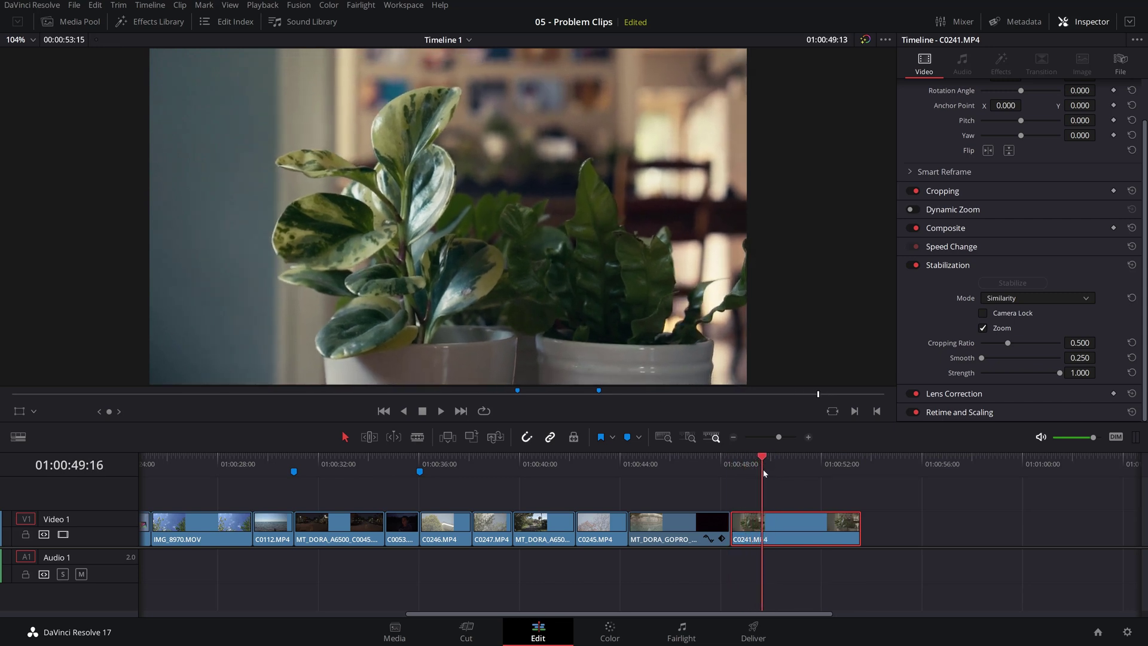
click(732, 473)
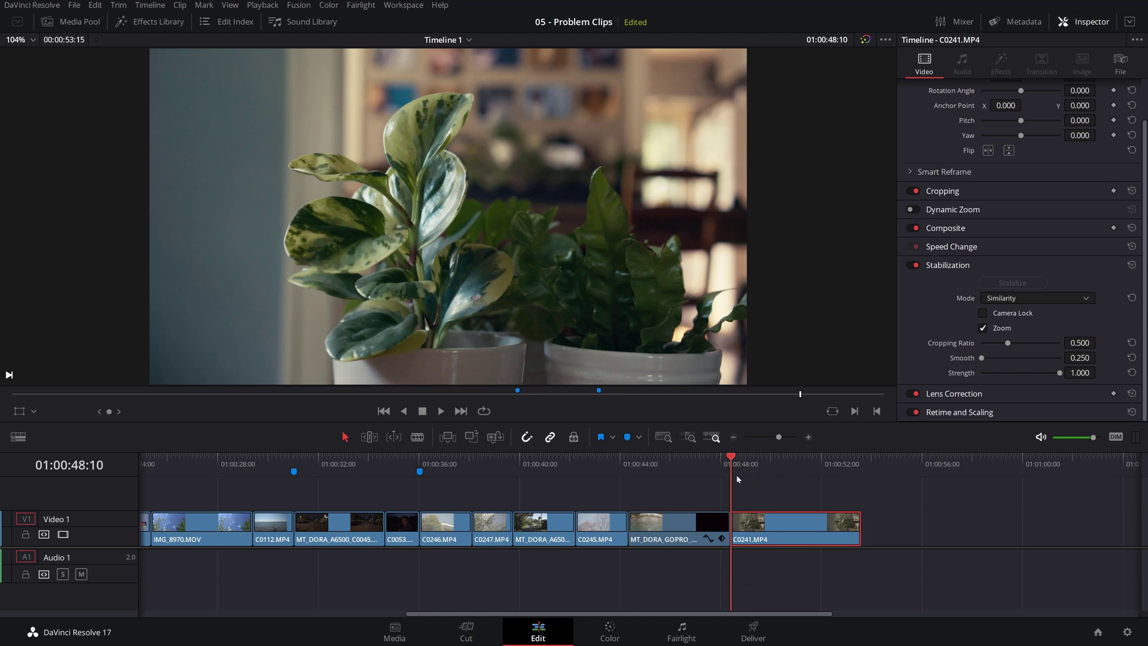
Reset stabilization, re-stabilize C0241 in Translation mode and play it back.
click(1133, 265)
click(1029, 298)
click(1006, 341)
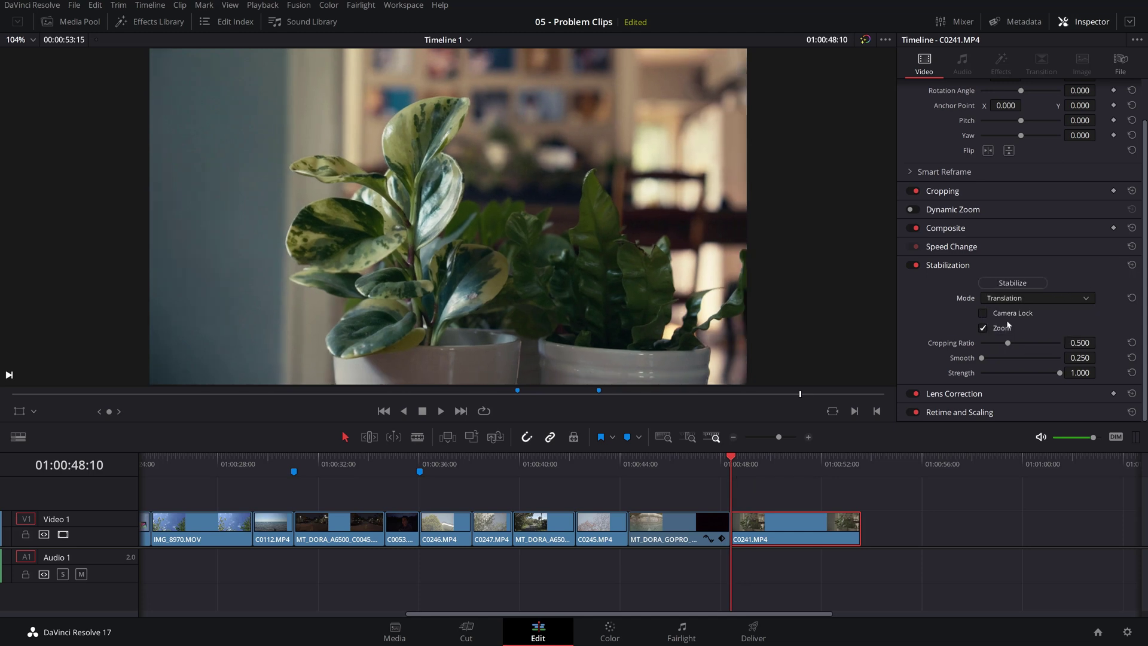
click(1020, 284)
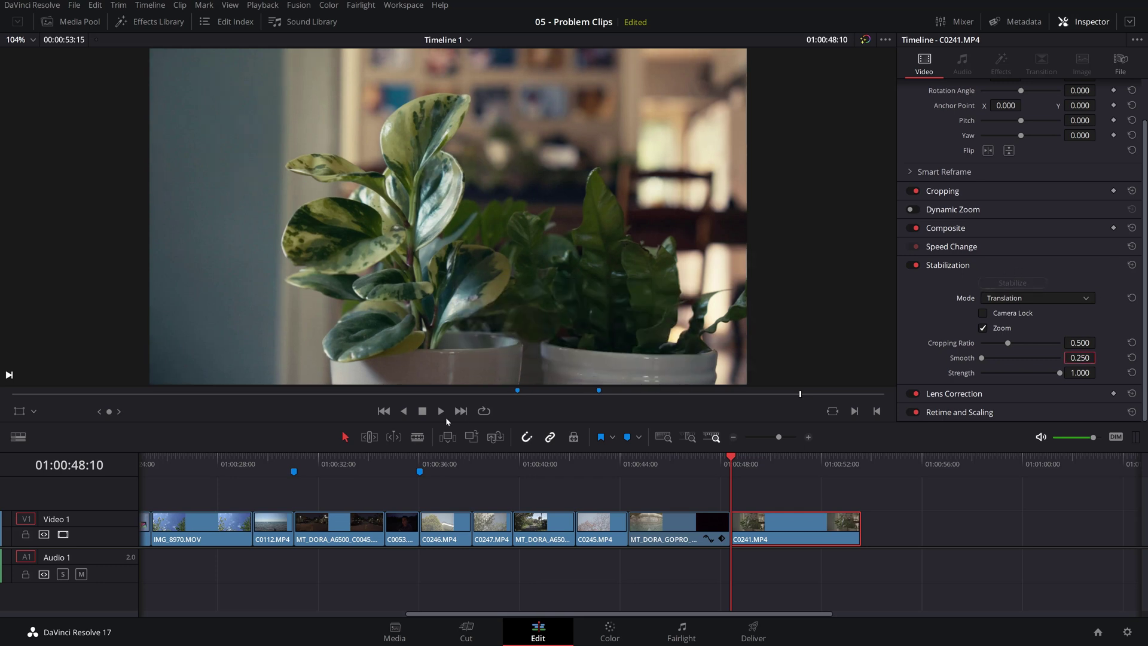
click(442, 412)
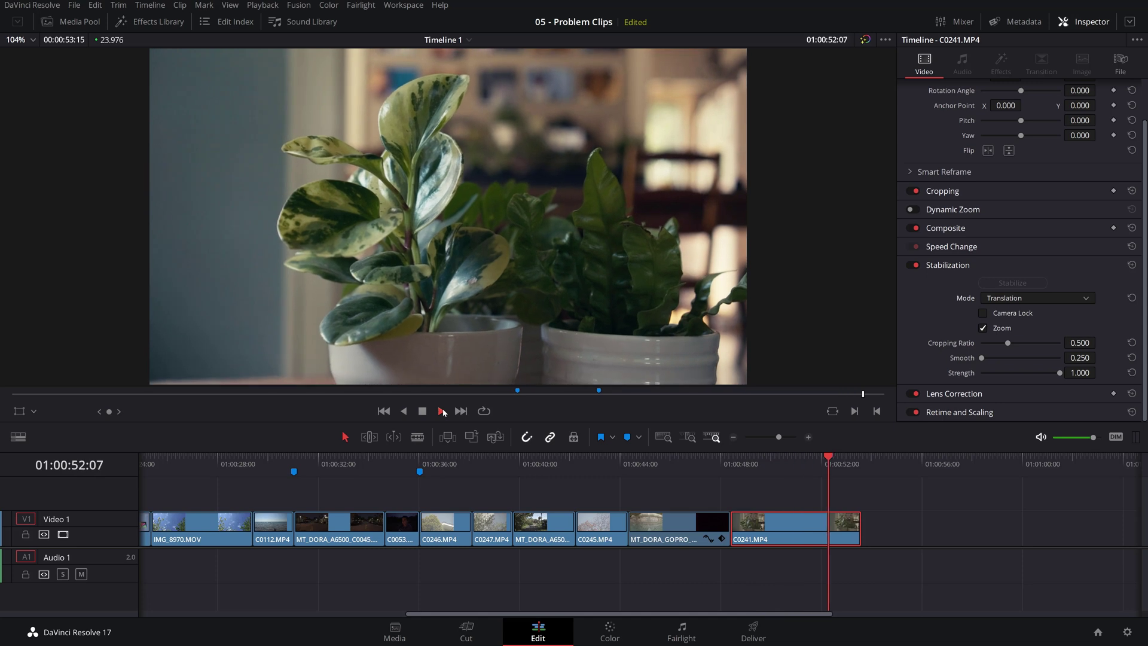
click(422, 412)
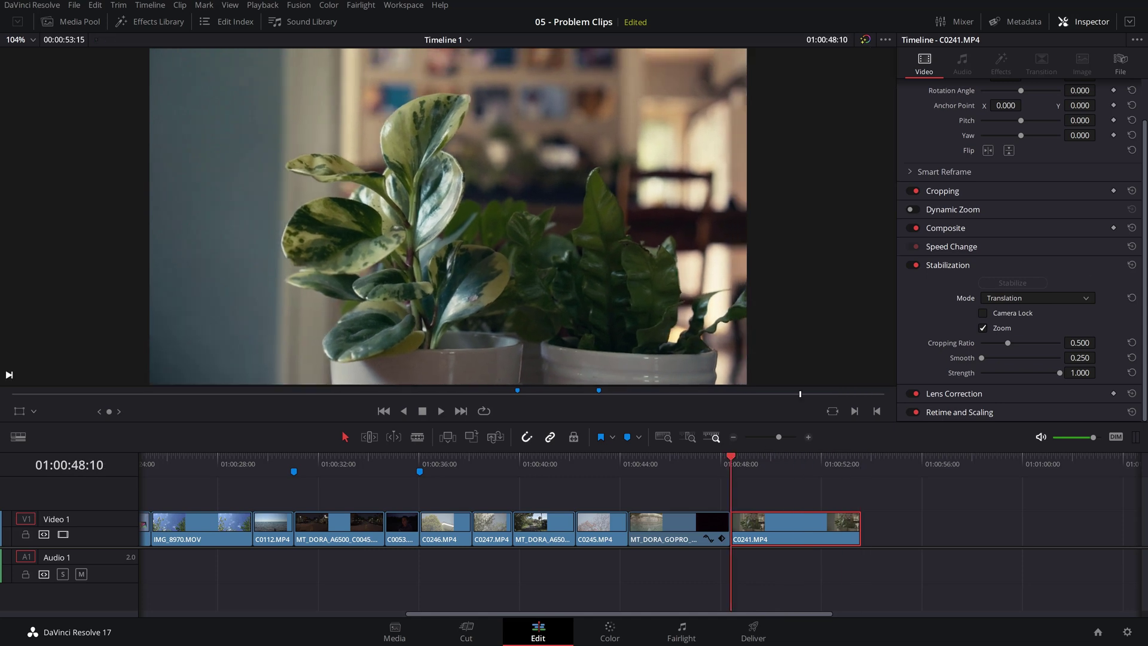
Re-stabilize C0241 in Perspective mode and play back the result.
click(1037, 298)
click(1077, 289)
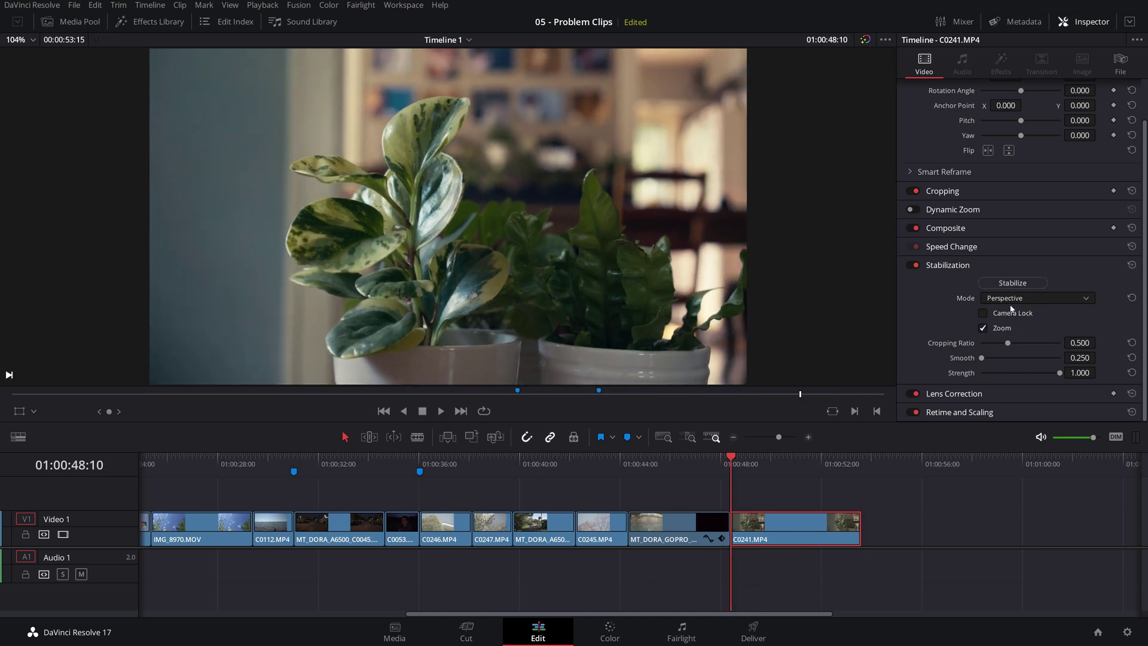
click(1012, 283)
key(space)
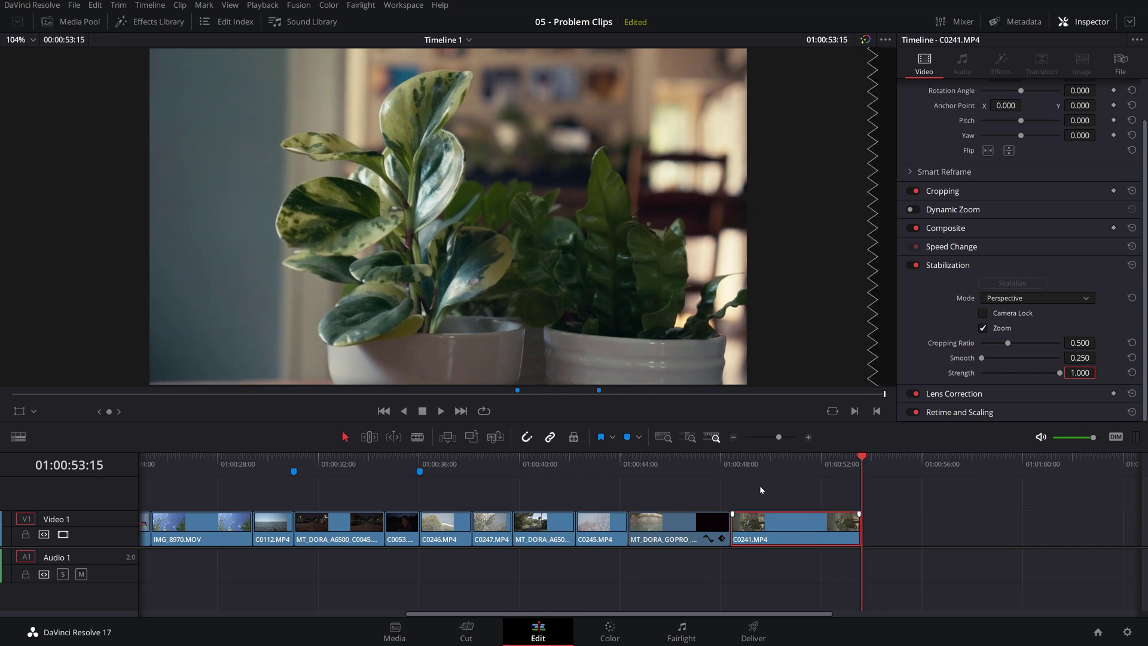
key(Up)
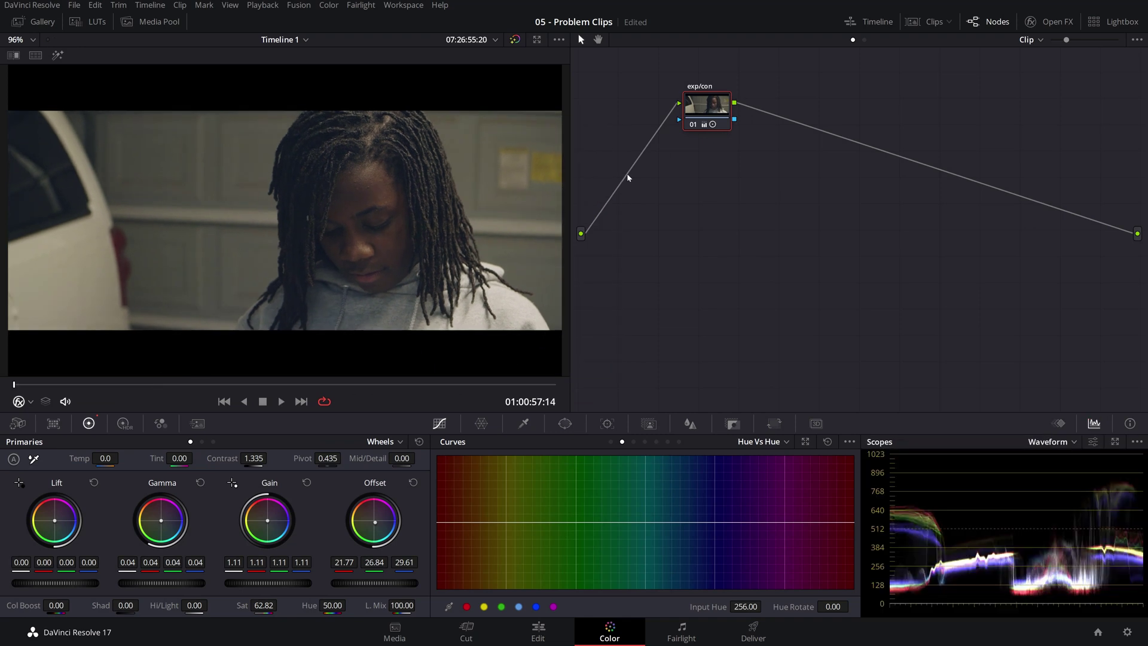
Insert a node ahead of exp/con with Shift+S and label it 'deflicker'.
key(shift+s)
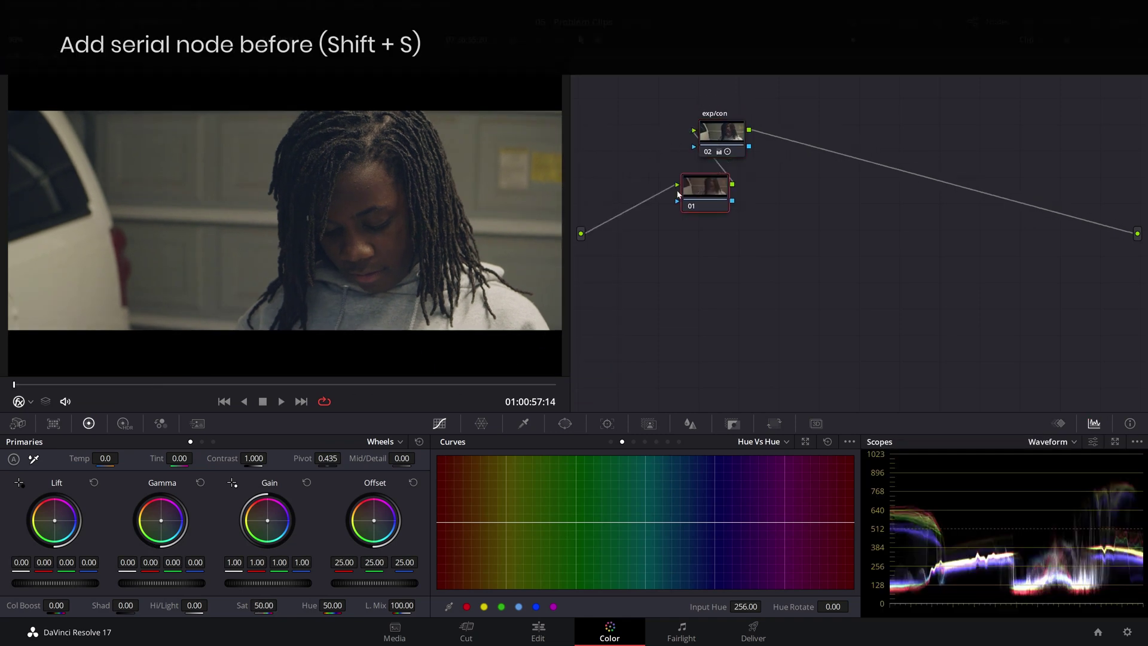
right_click(644, 137)
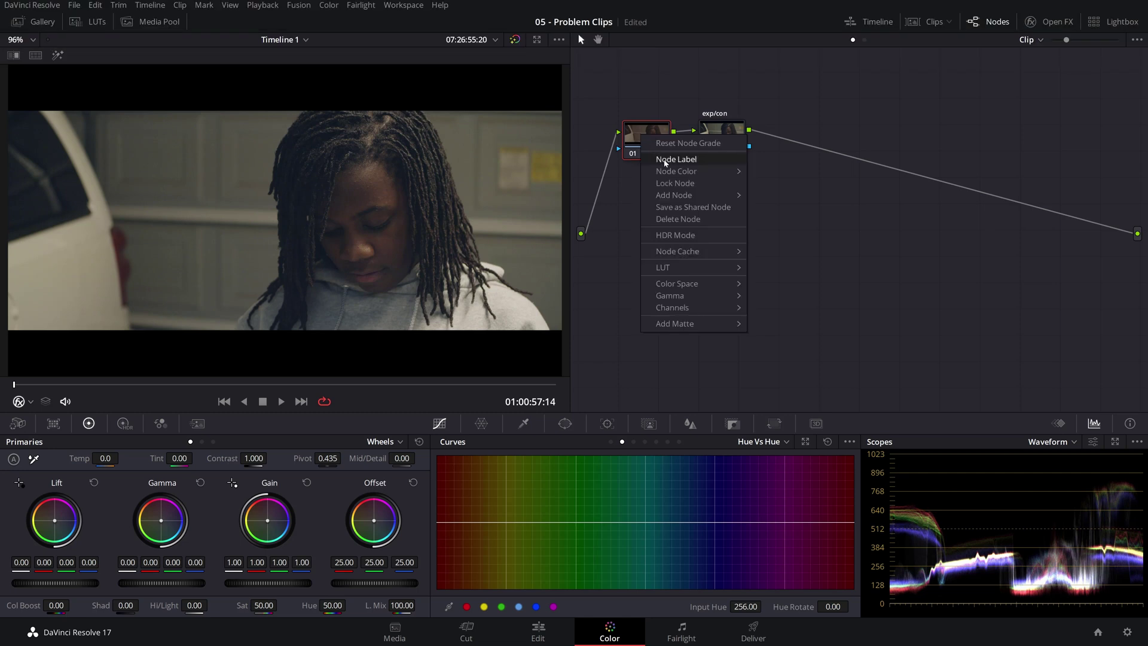
click(663, 160)
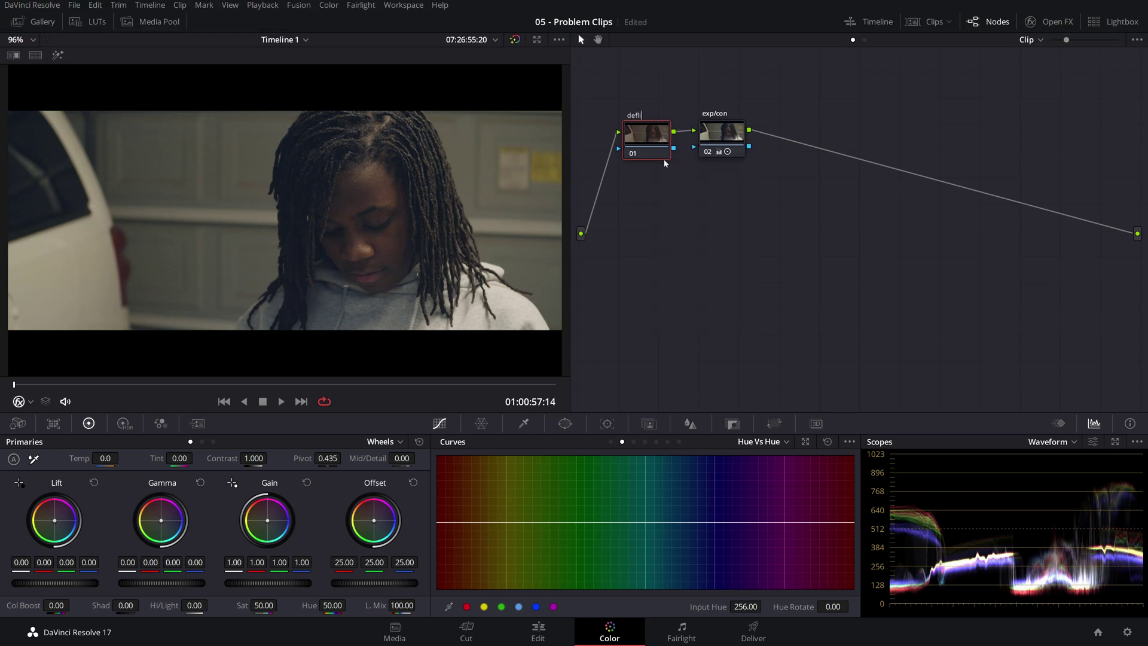
text(deflicker)
key(Return)
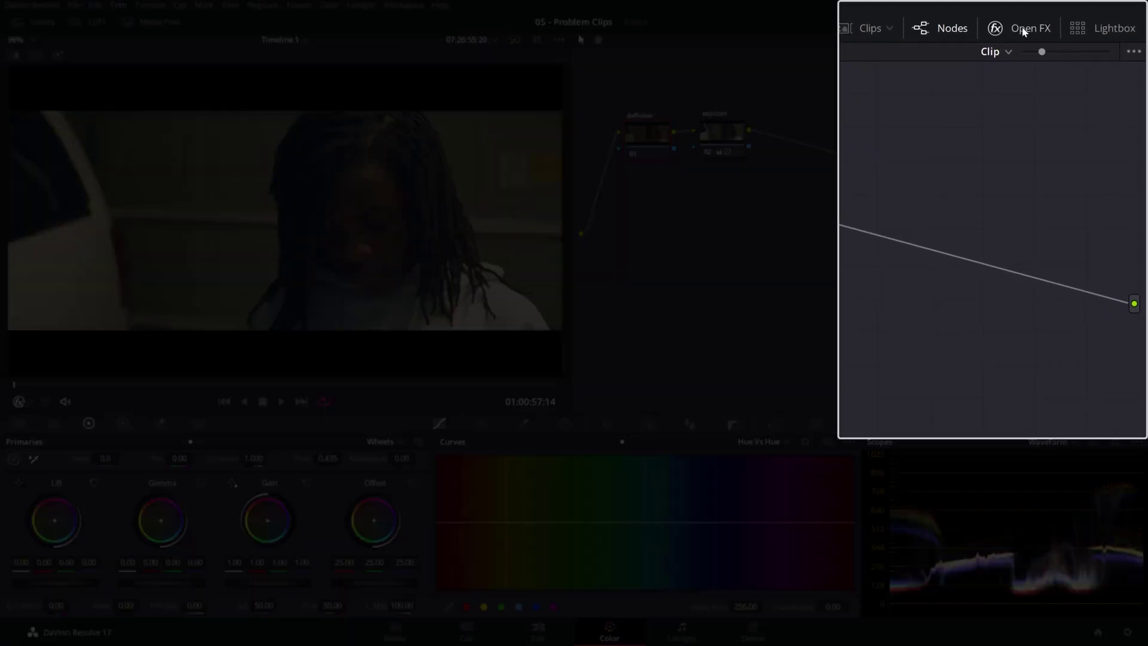
Apply the Deflicker effect to the deflicker node, set it to Fluoro Light, and play the clip.
click(1031, 26)
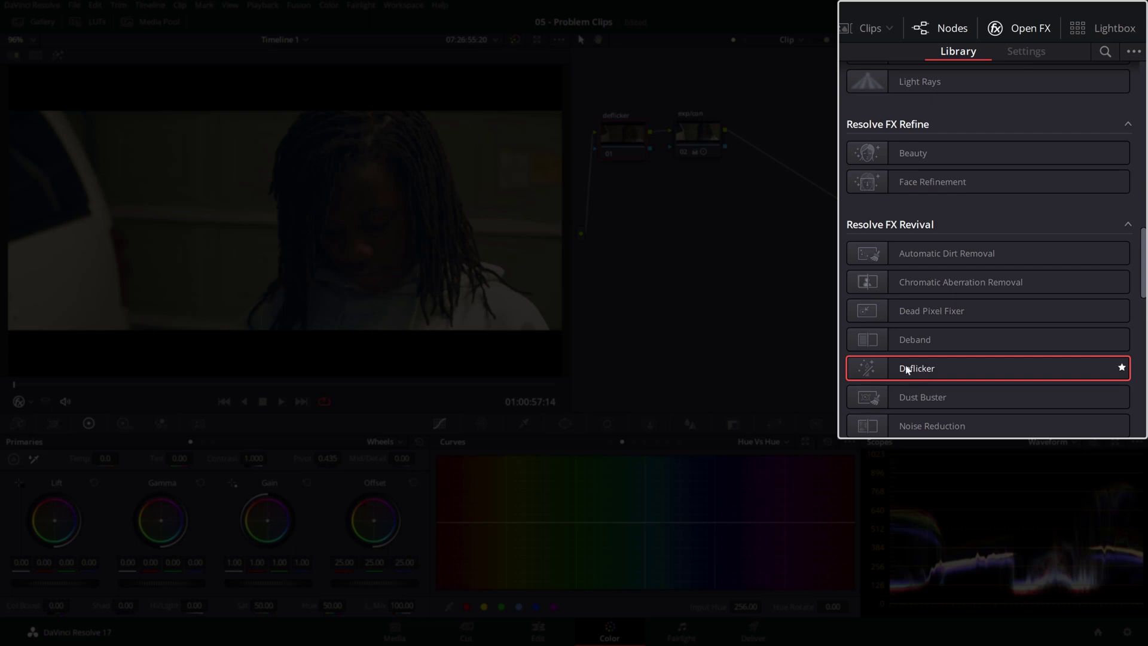
drag(922, 370, 622, 141)
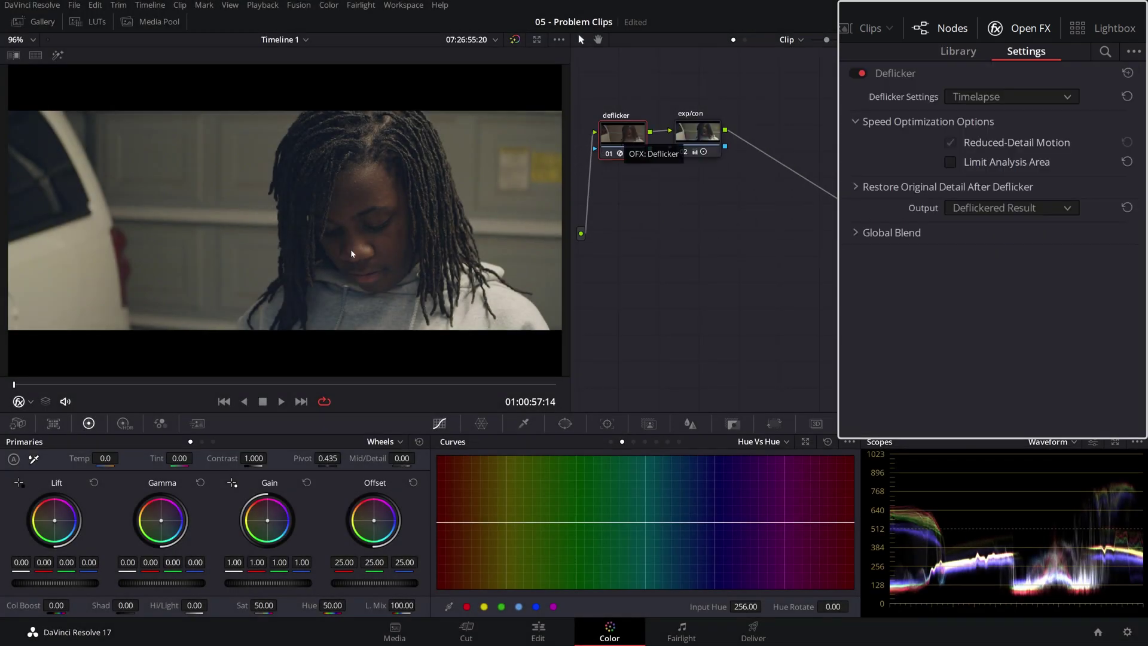
click(282, 402)
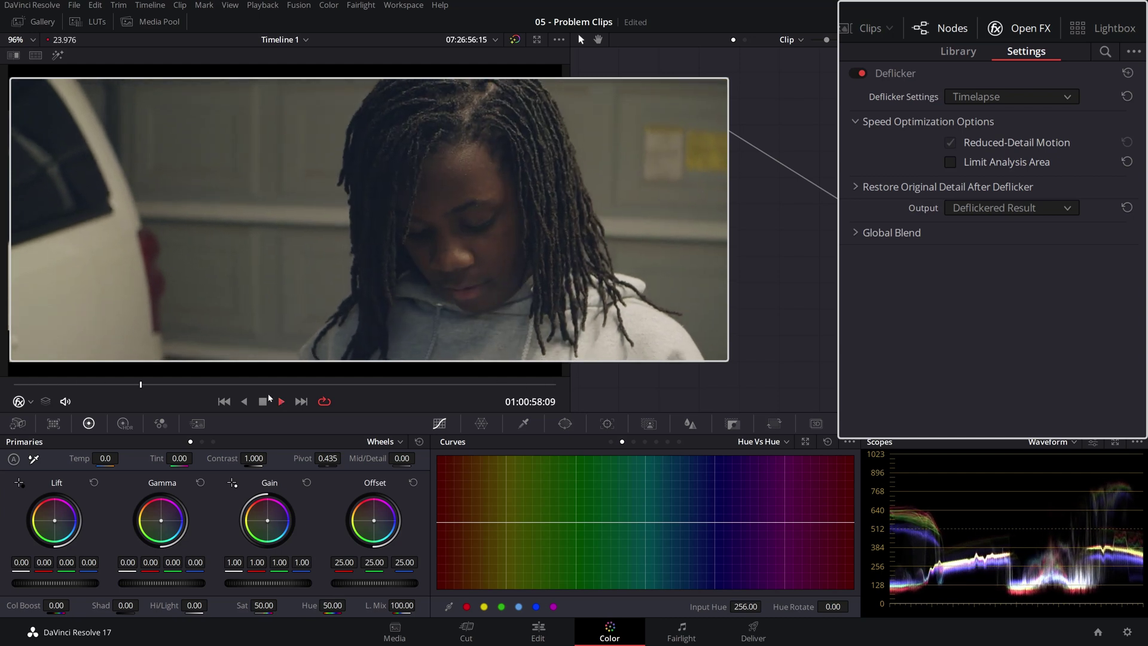
click(262, 401)
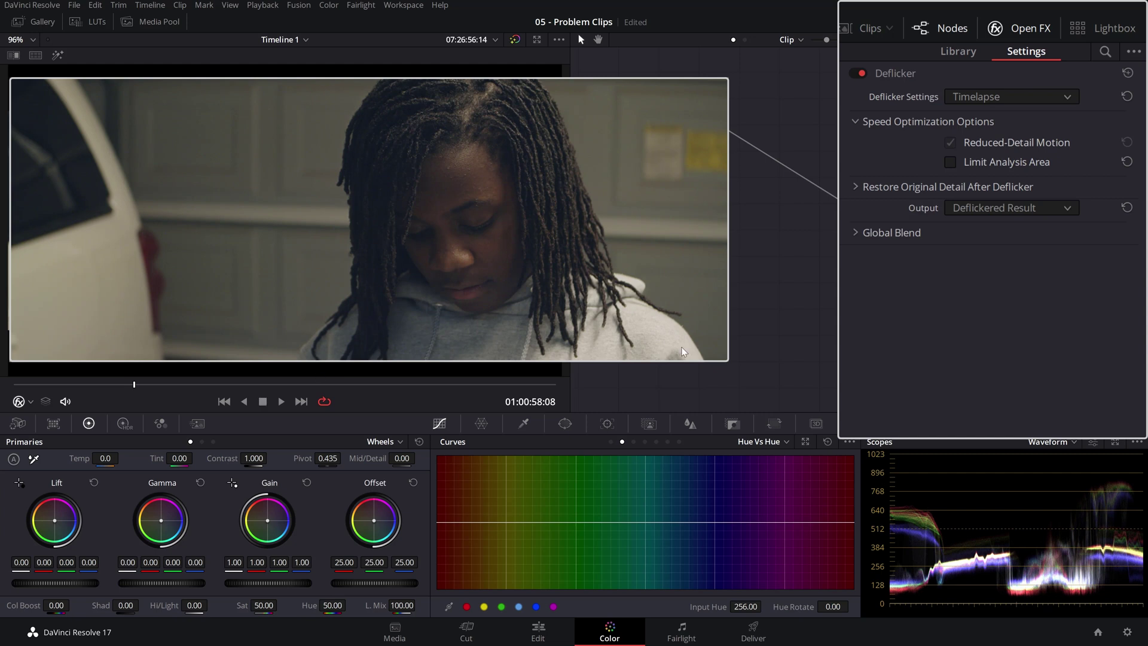
click(1002, 100)
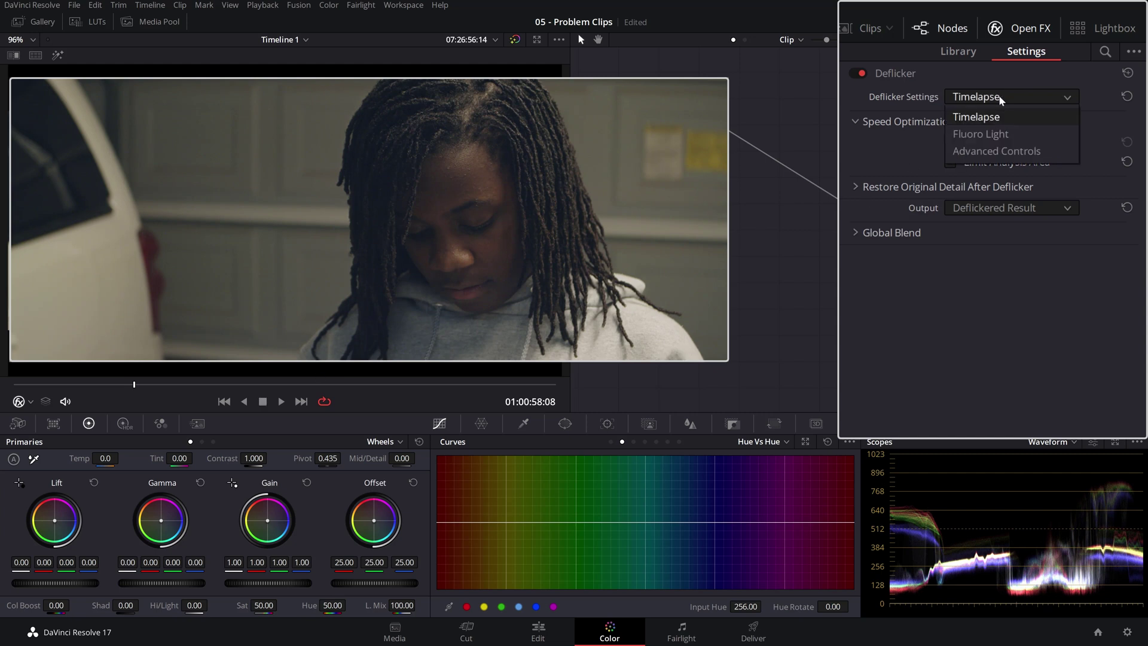
click(987, 135)
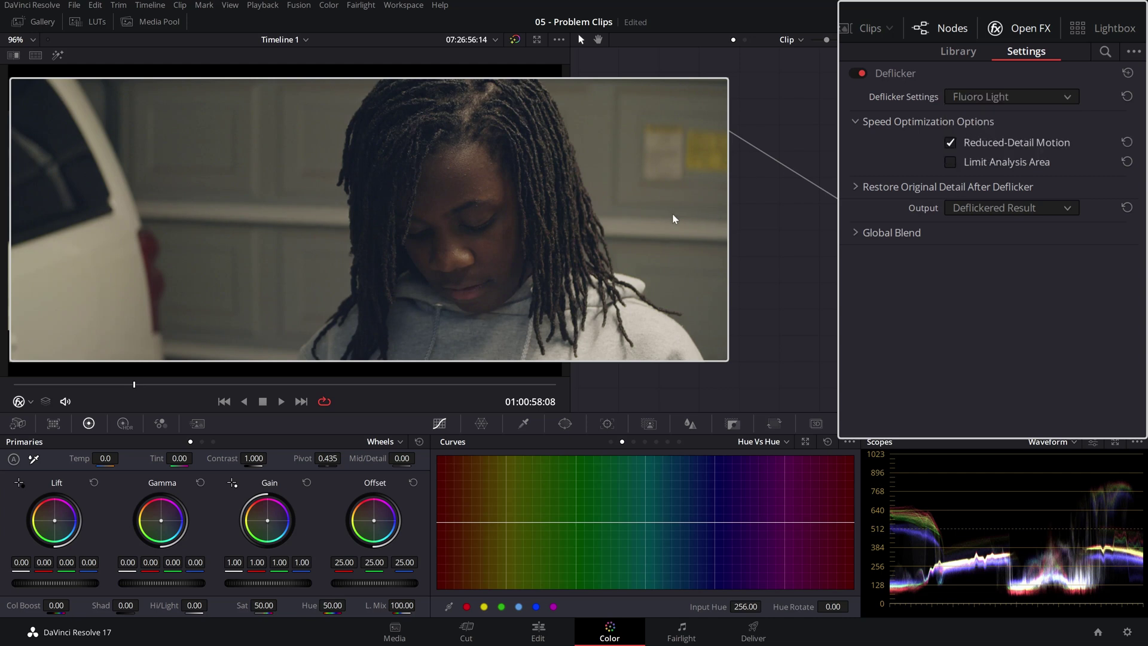
click(281, 401)
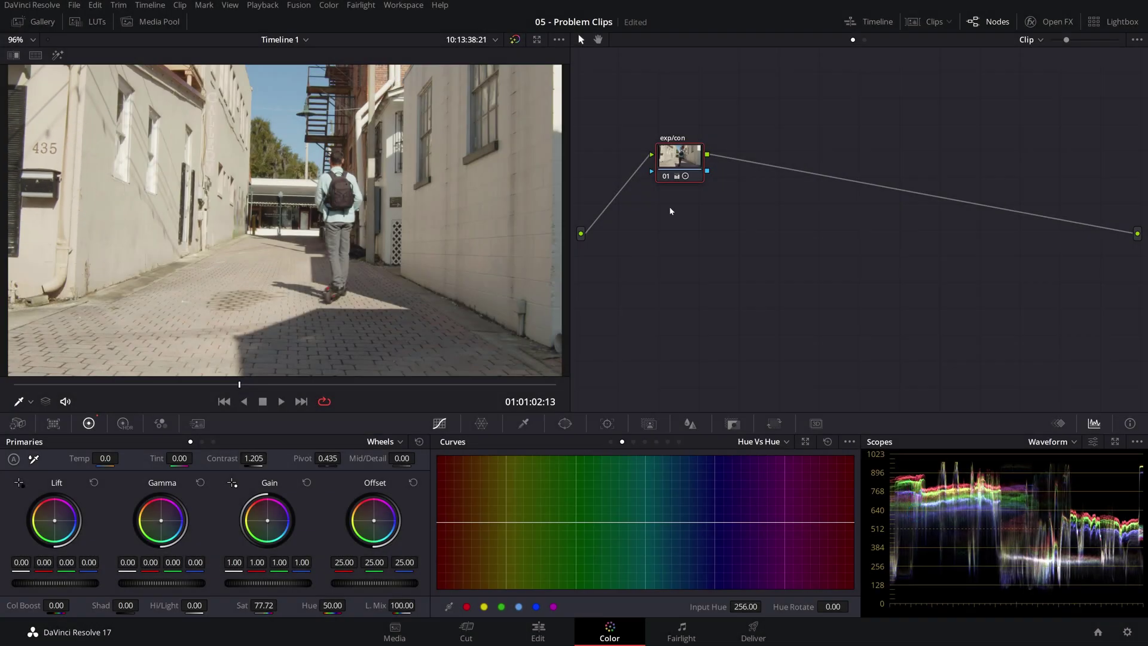
Add a serial node after exp/con and label node 02 'number'.
right_click(688, 154)
mouse_move(723, 215)
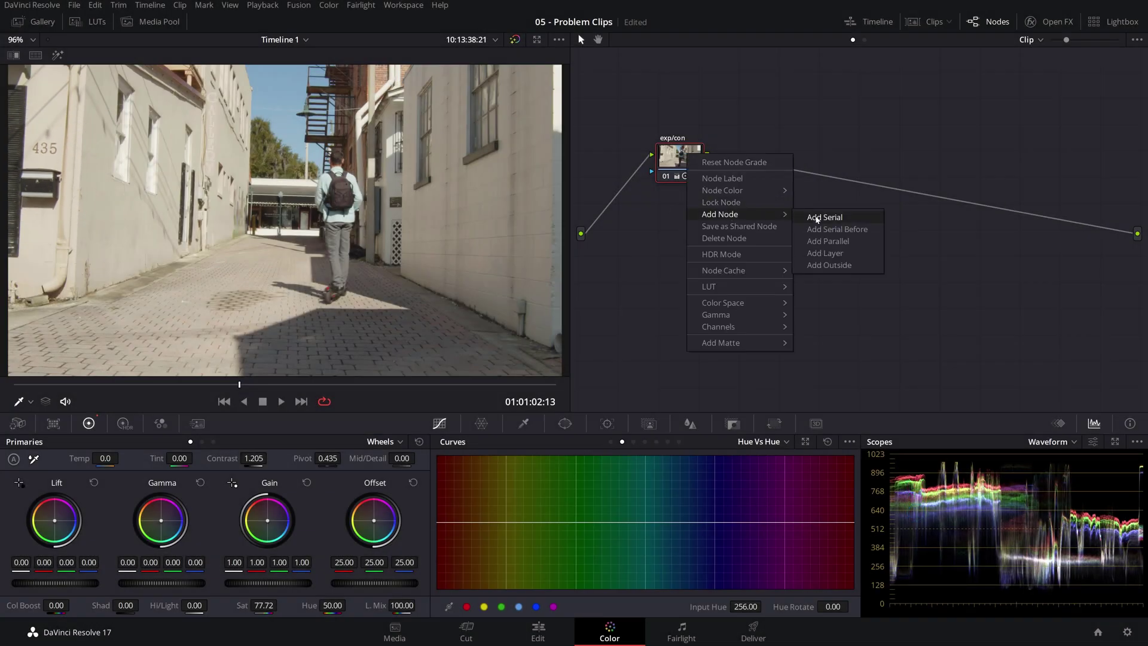
click(816, 217)
right_click(756, 165)
click(782, 189)
text(number)
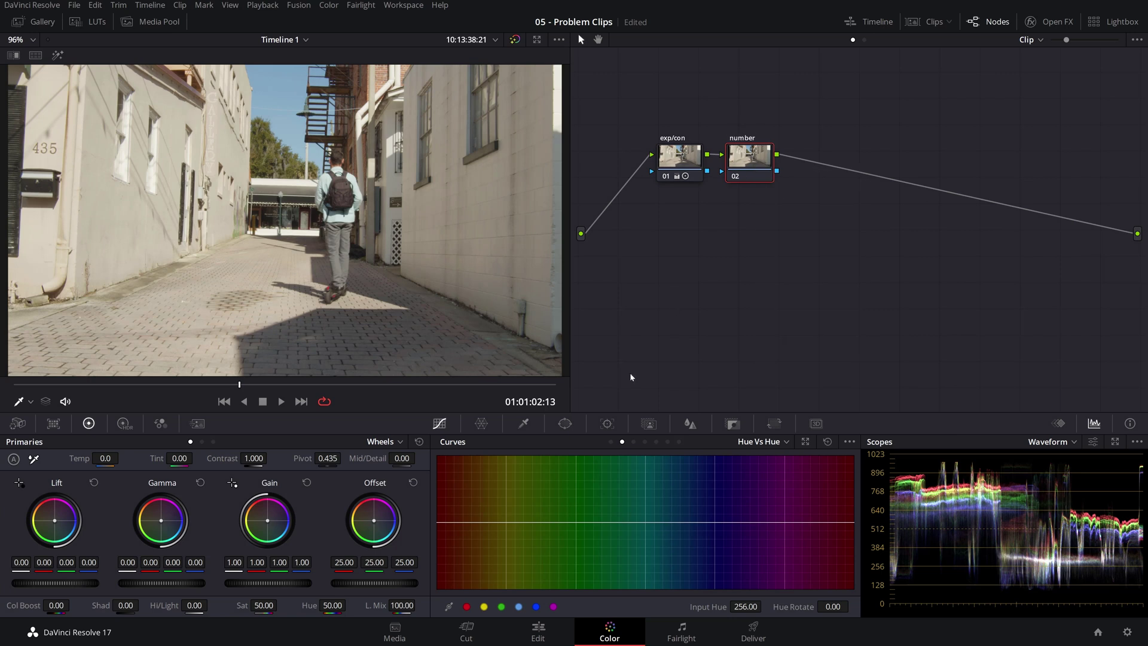
Draw a closed curve window around the 435 sign with softness Inside 0.38, Outside 1.24.
click(565, 424)
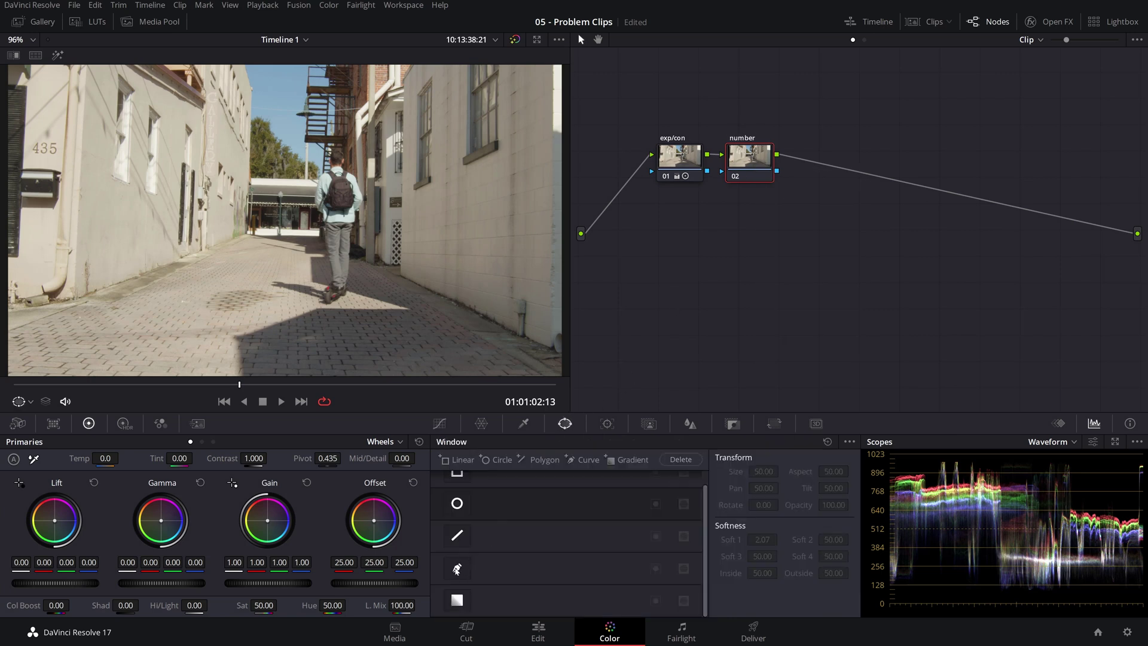
click(457, 569)
scroll(344, 229, up, 4)
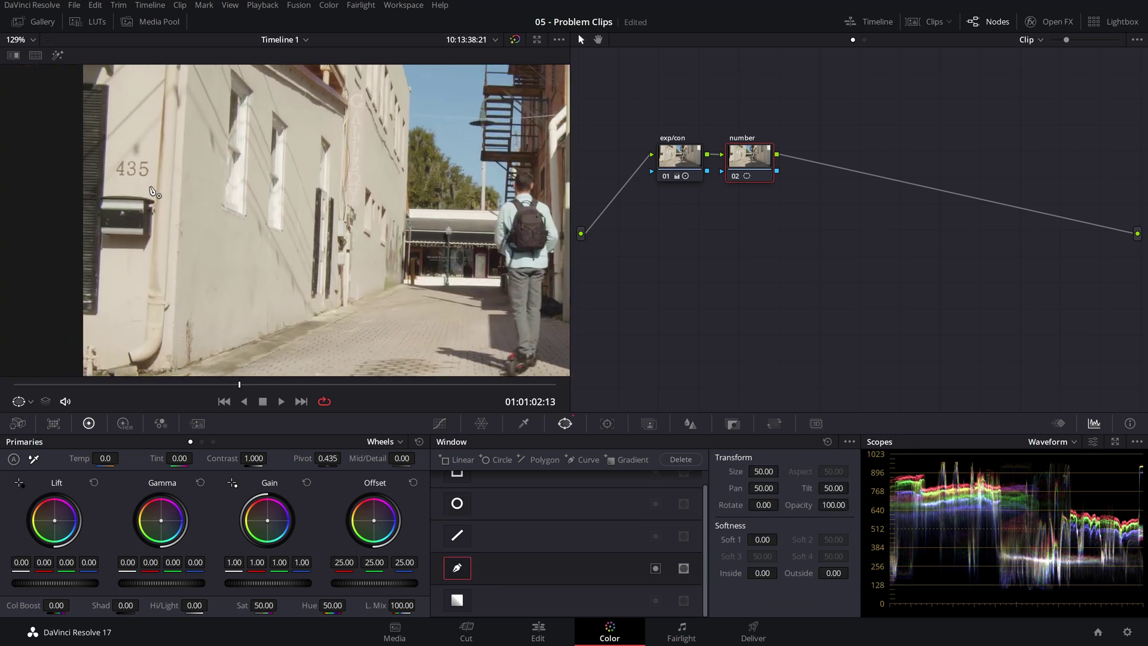
scroll(357, 252, up, 3)
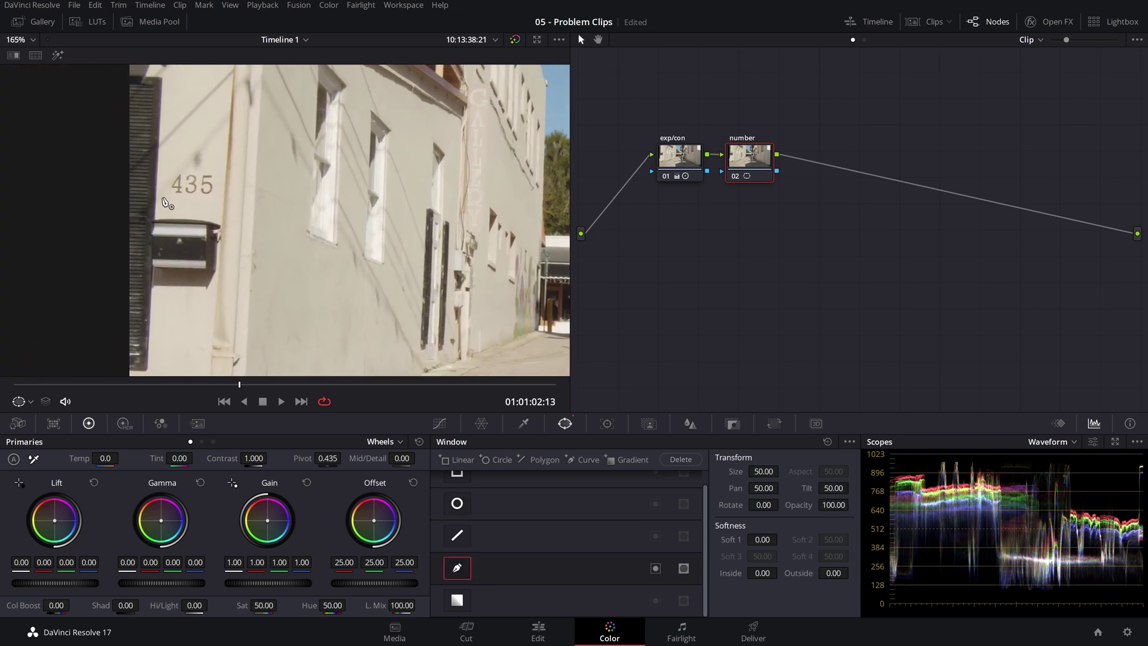
click(162, 204)
click(162, 166)
click(224, 104)
click(217, 204)
click(162, 204)
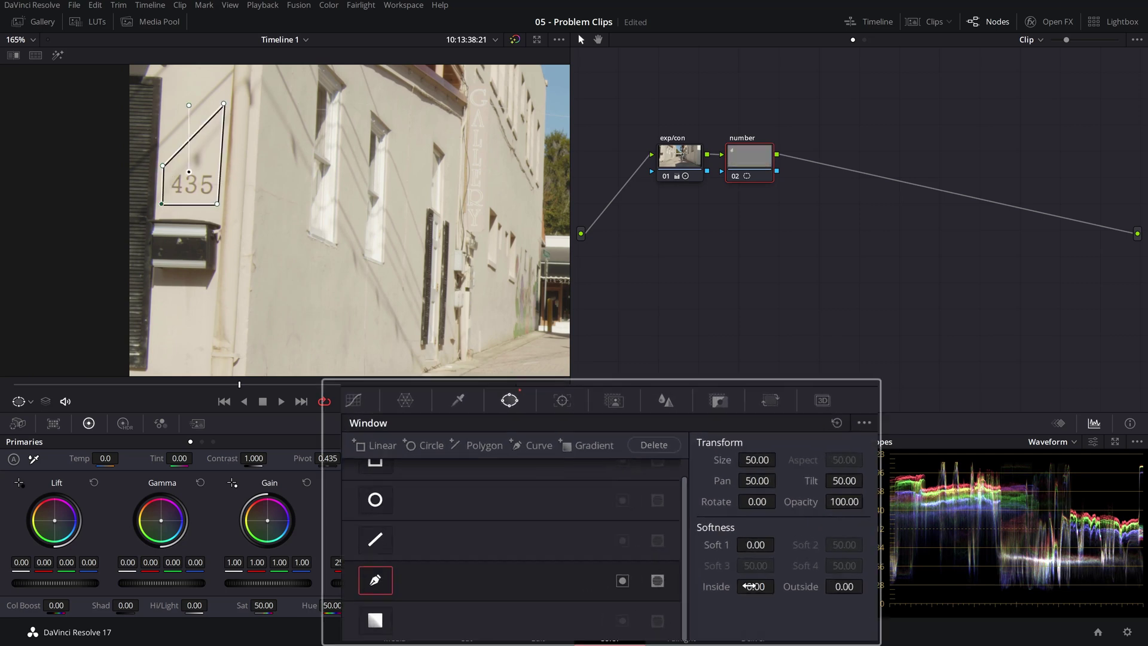
drag(763, 573, 781, 573)
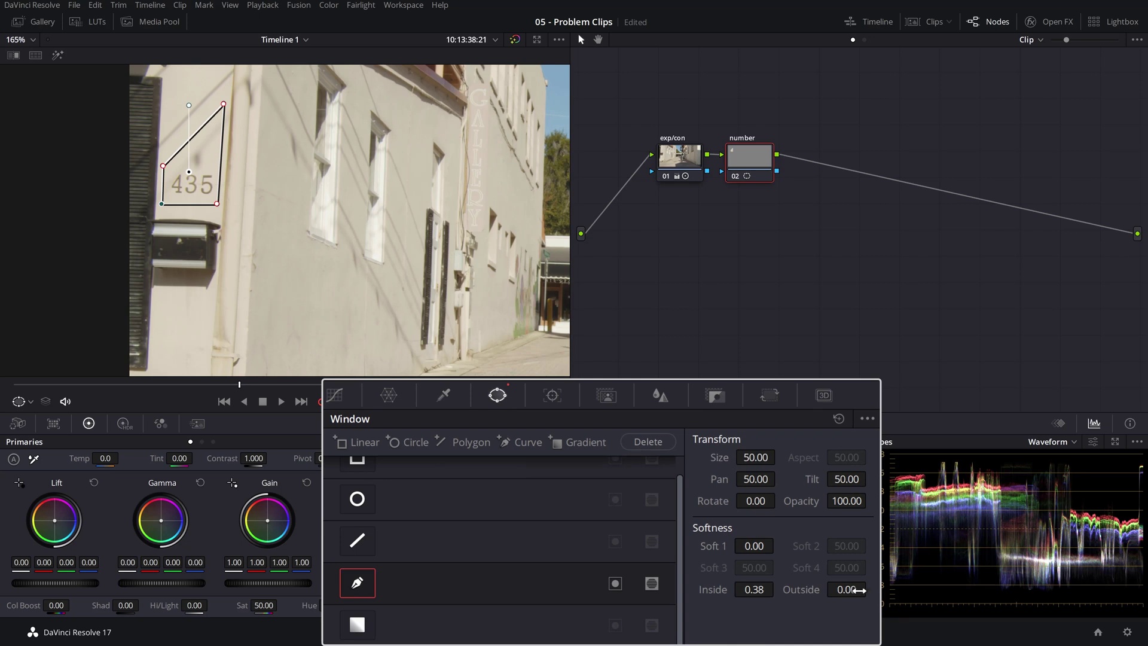
drag(854, 589, 873, 589)
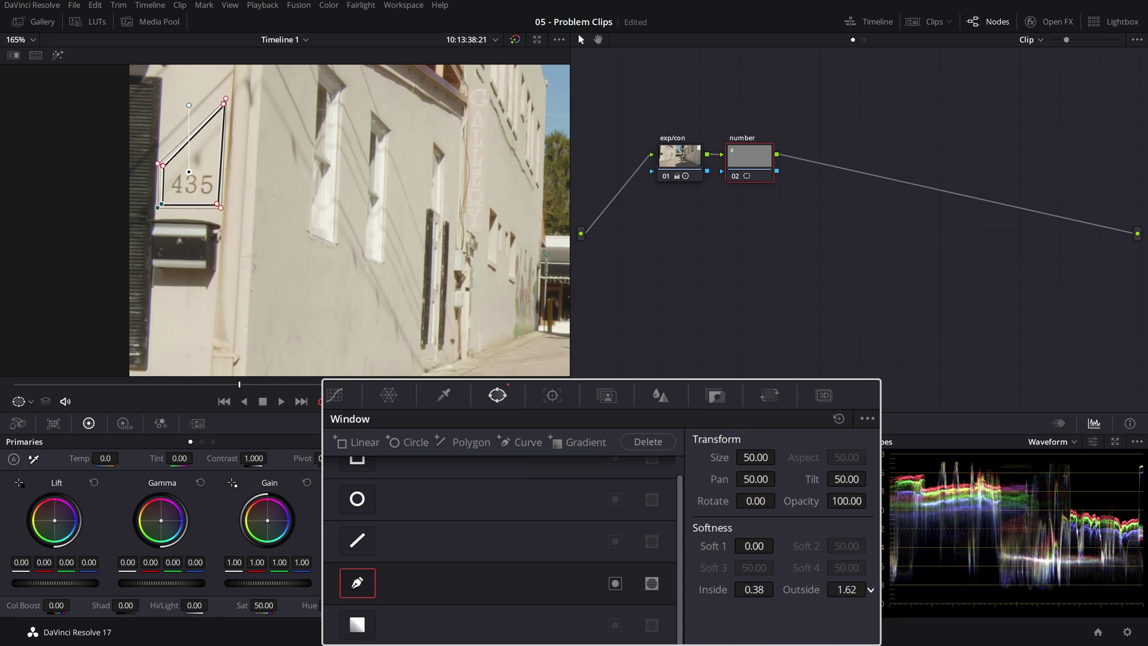
Track the curve window backward and then forward across the whole clip.
click(552, 396)
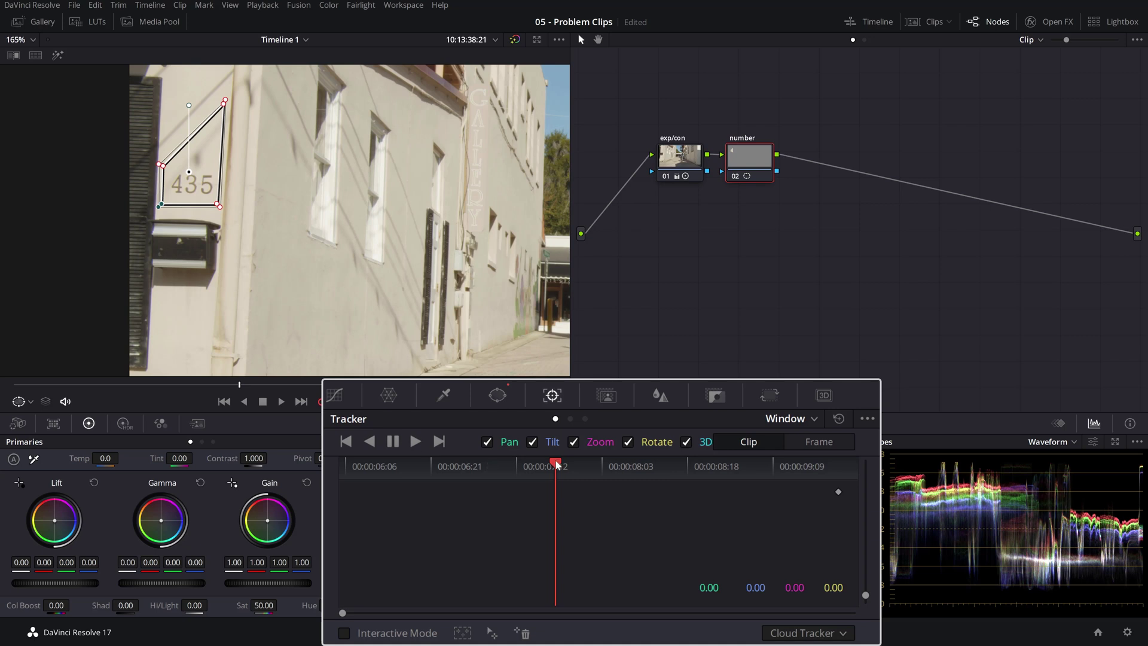
click(370, 441)
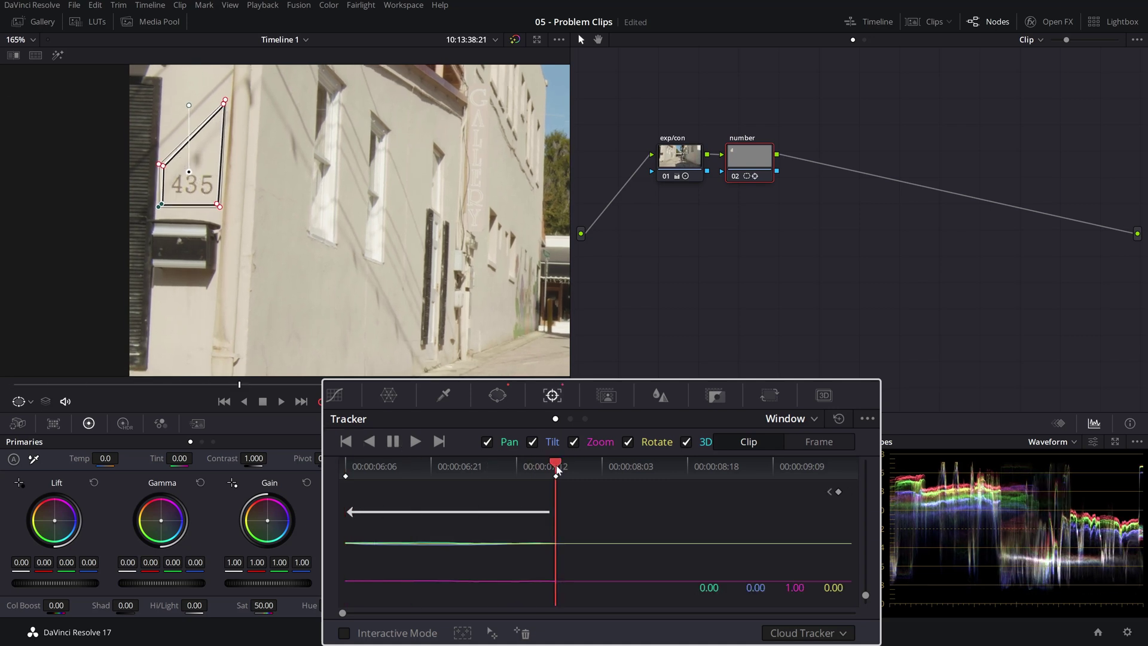
click(416, 442)
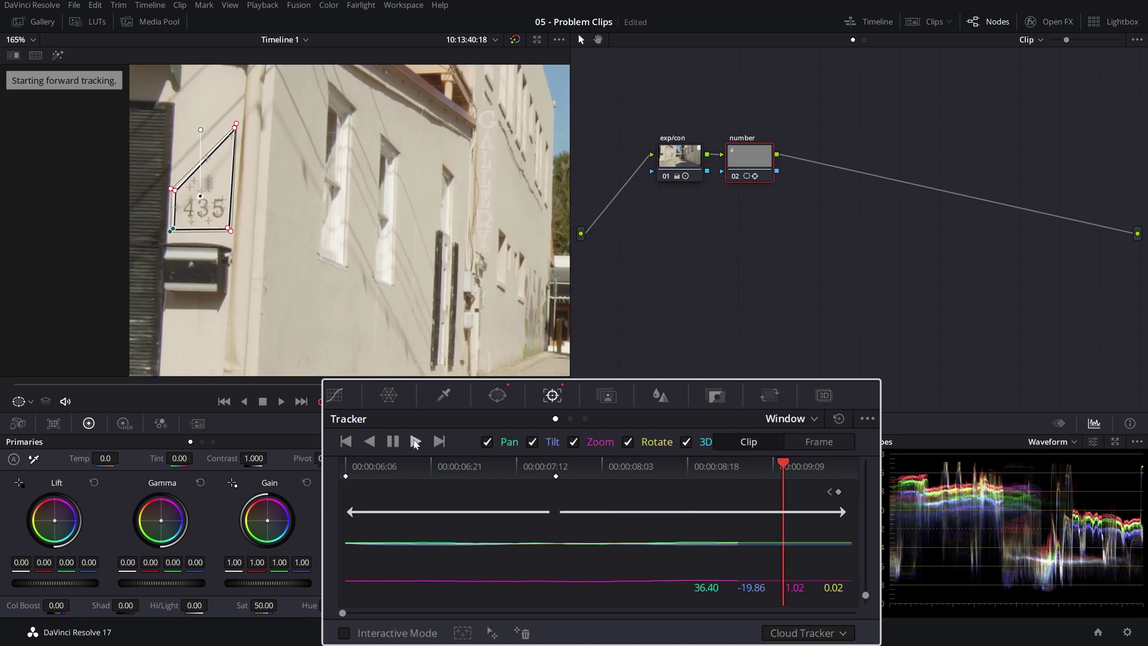
At about 00:00:07:12, move the window down onto the clean wall below the mailbox.
drag(850, 471, 544, 468)
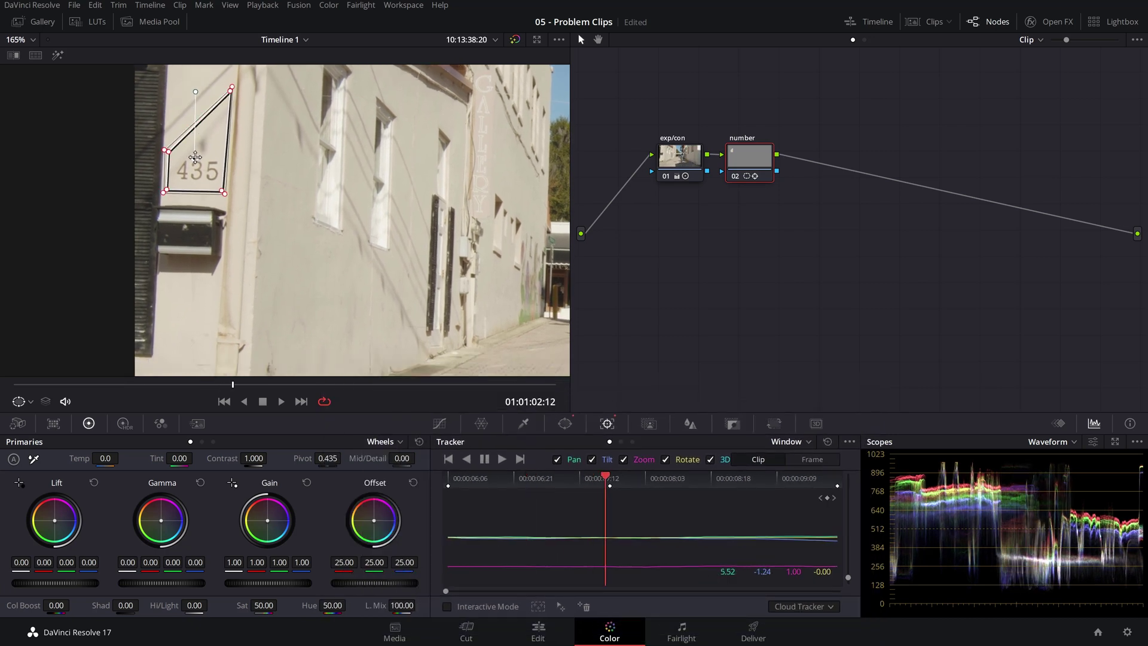
drag(195, 158, 205, 296)
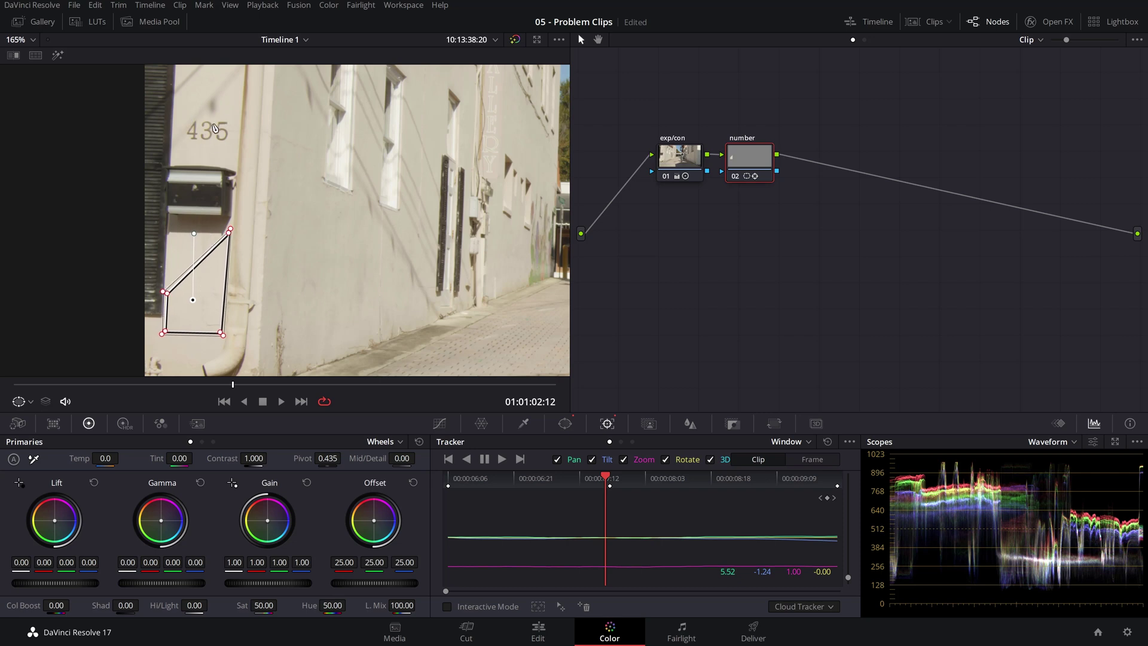
drag(224, 127, 227, 146)
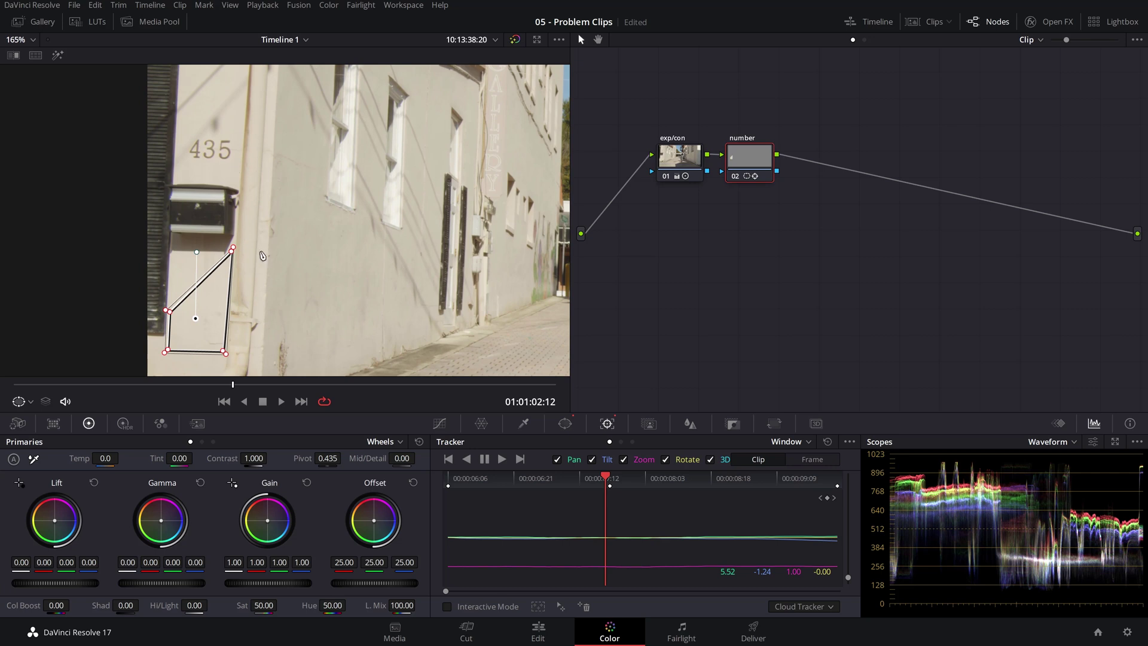
scroll(262, 255, down, 1)
key(Right)
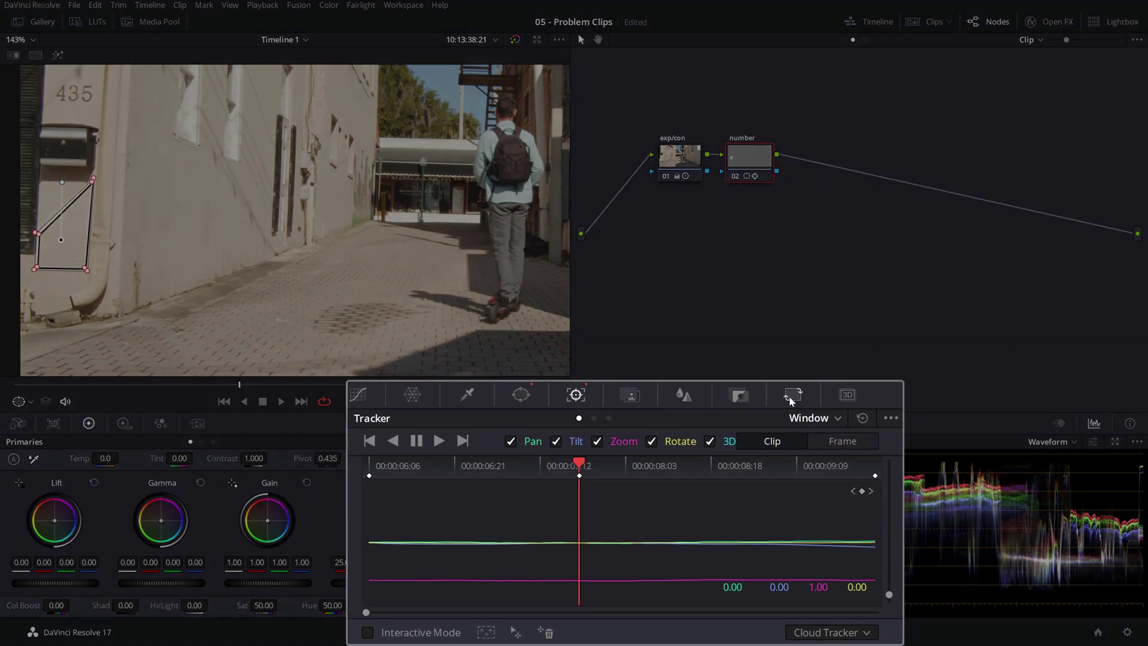
Switch Sizing to Node Sizing and tilt the wall patch up (Pan 20.000, Tilt 353.500) over 435.
click(774, 423)
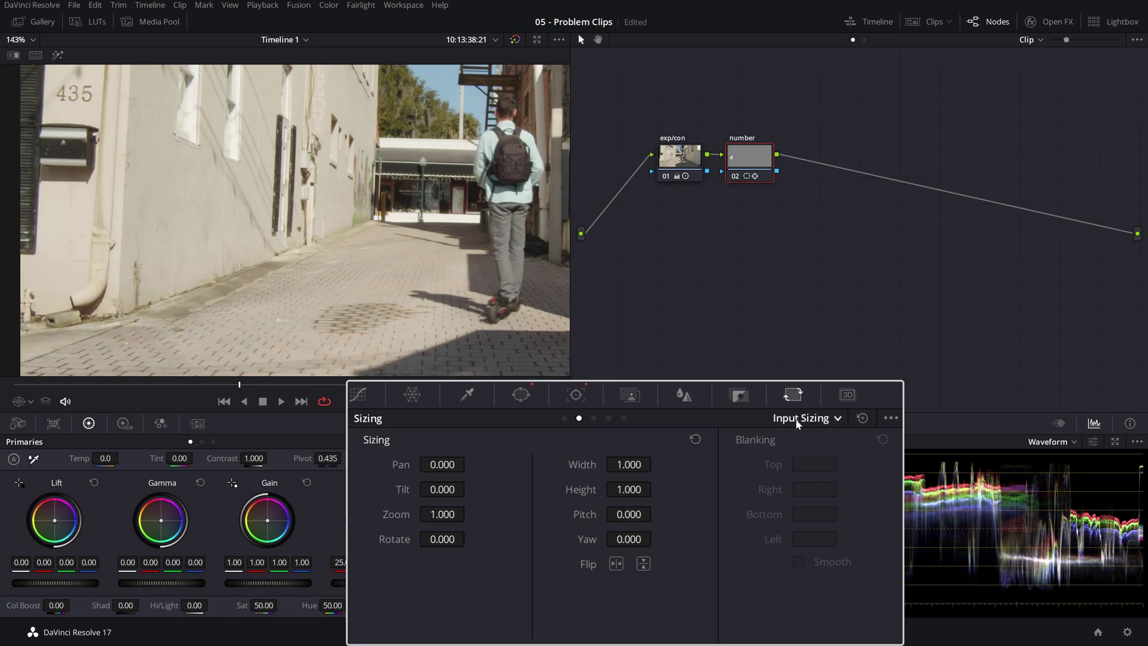
click(797, 424)
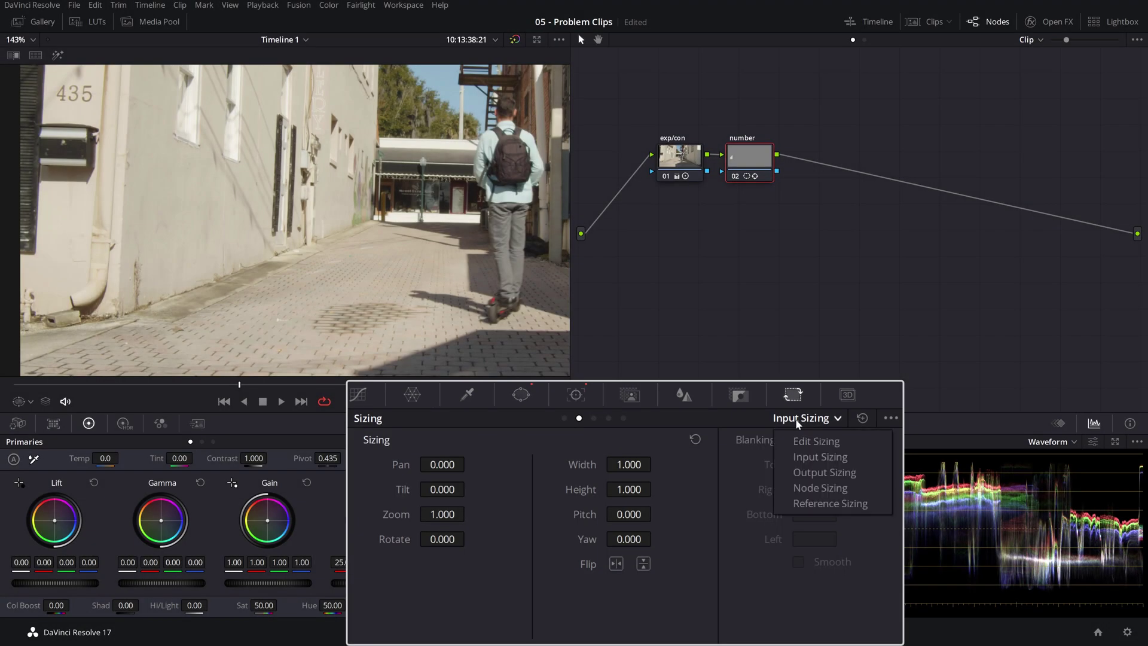
click(820, 488)
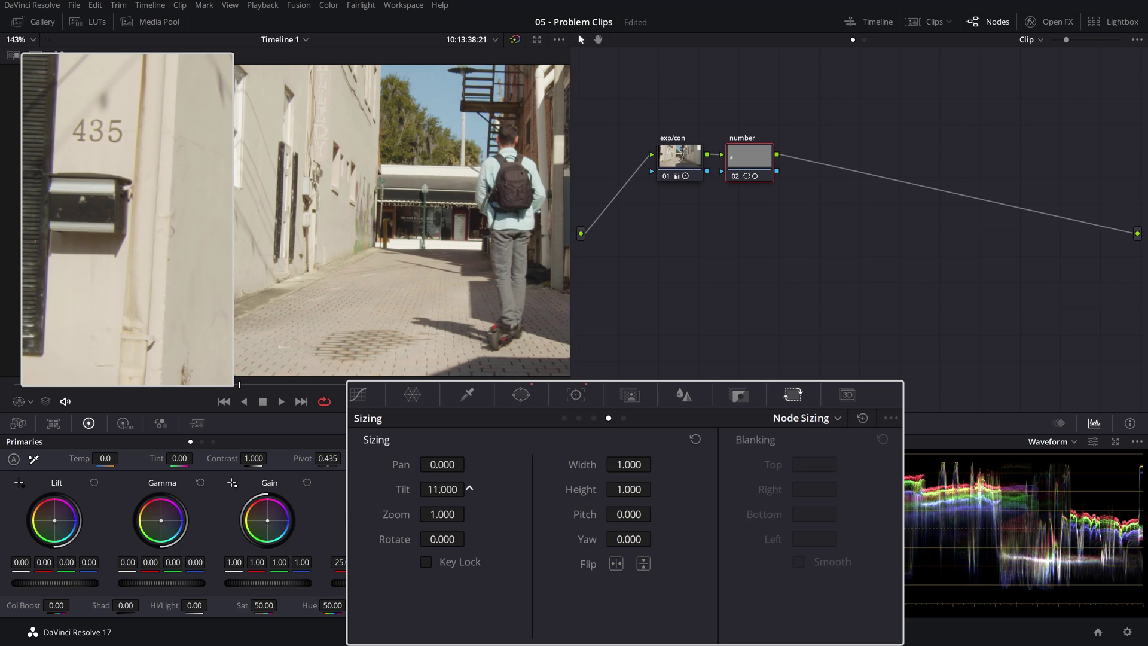
drag(470, 489, 470, 465)
Play the clip from the start to check the patch hides the house number.
click(22, 386)
click(285, 403)
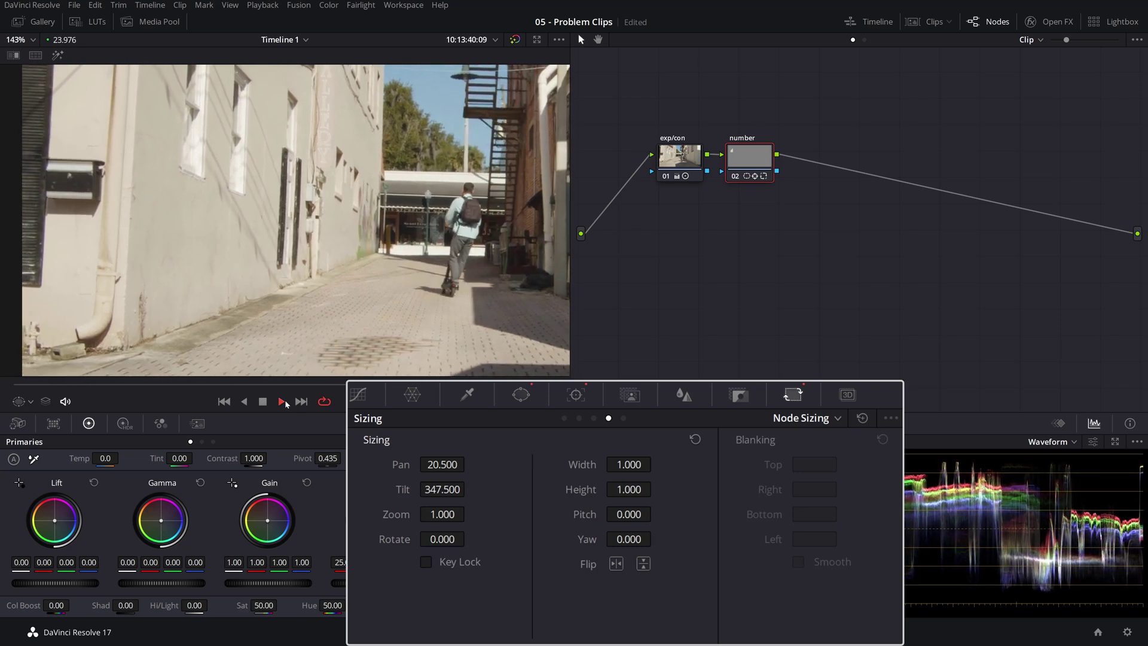
click(263, 402)
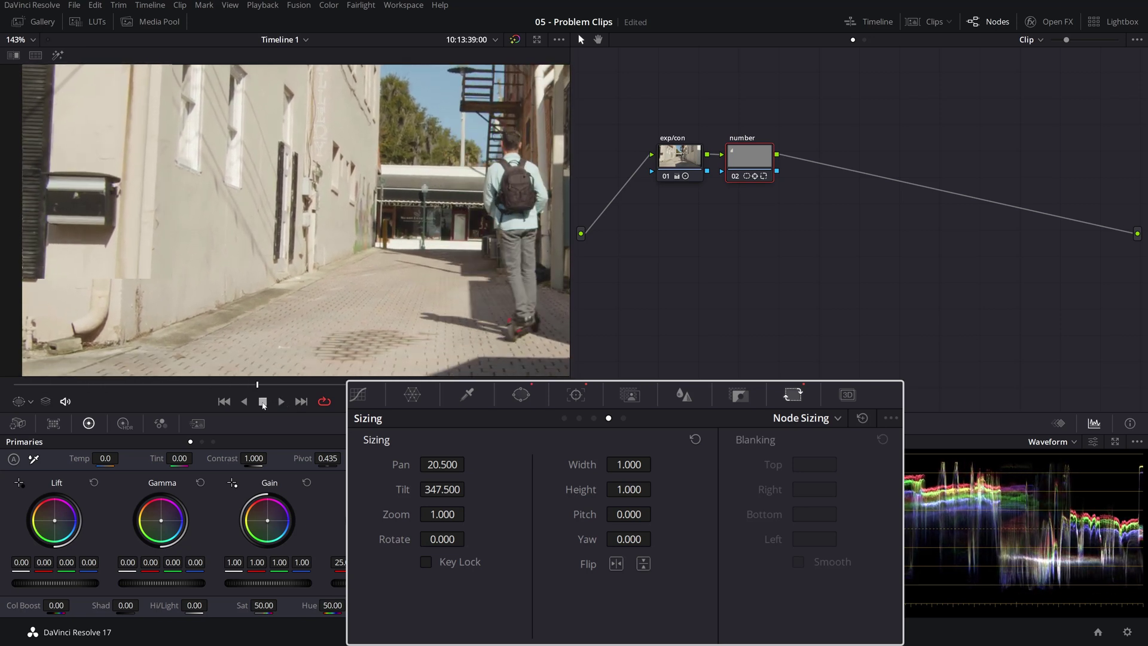
key(space)
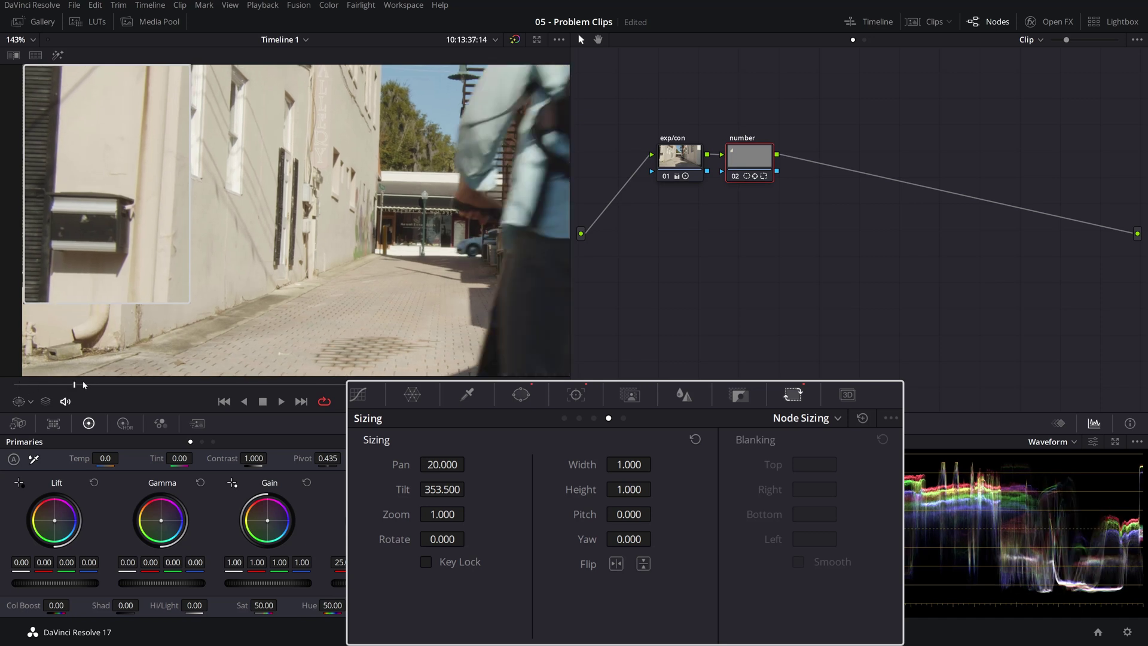
Fit the viewer to the whole frame and play the alley clip from its first frame.
click(13, 39)
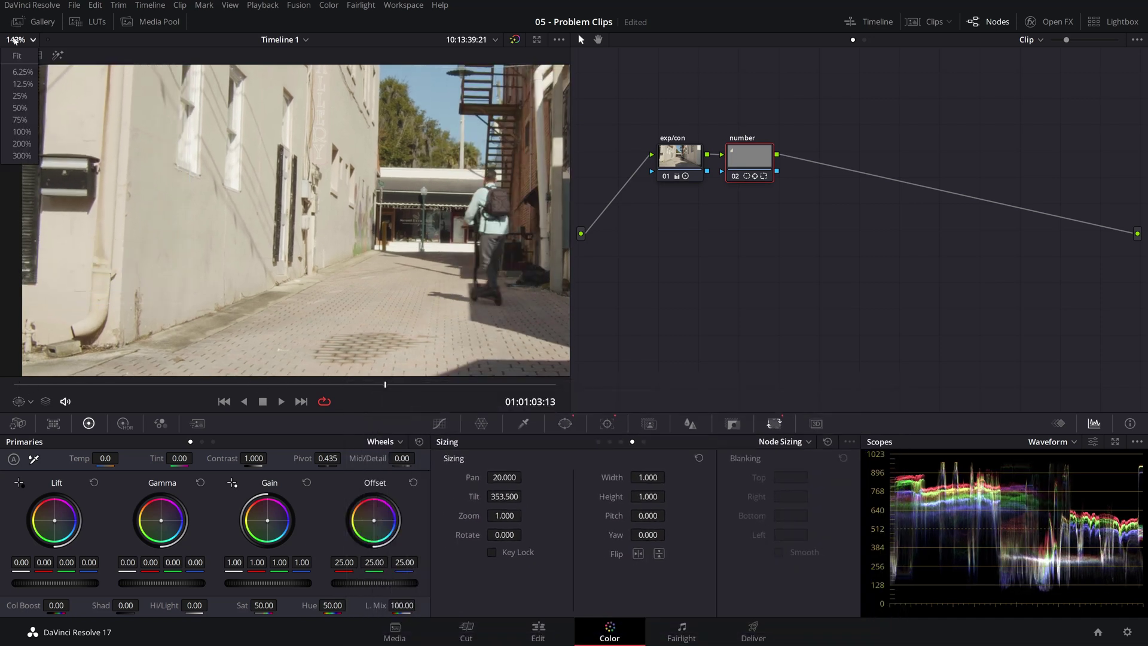
click(17, 55)
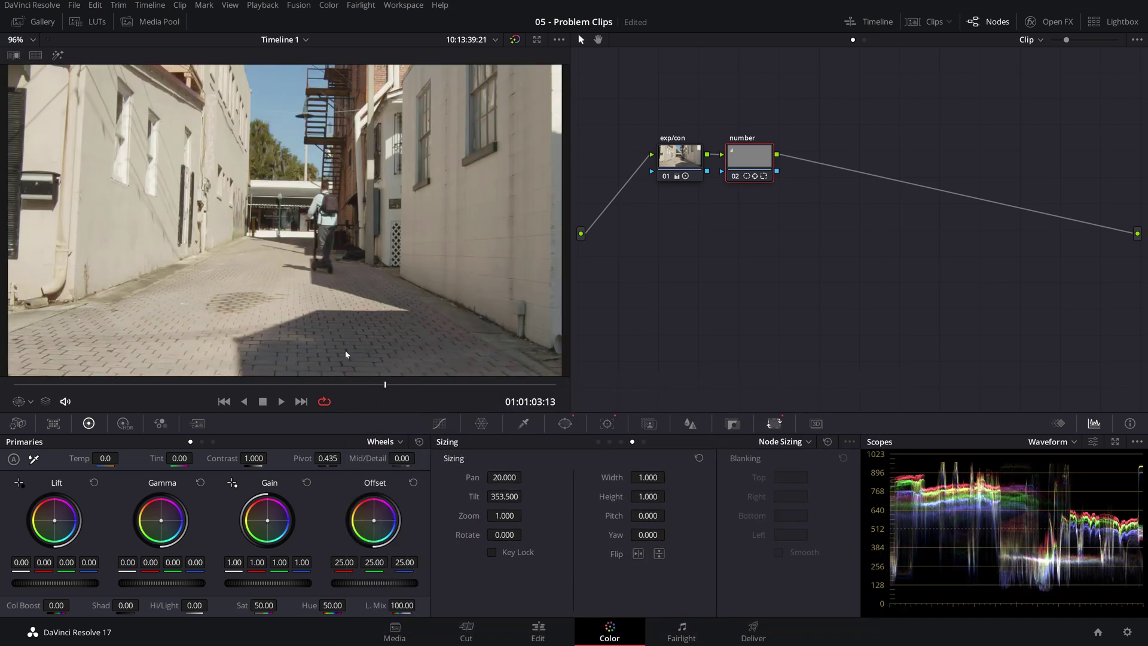
click(17, 385)
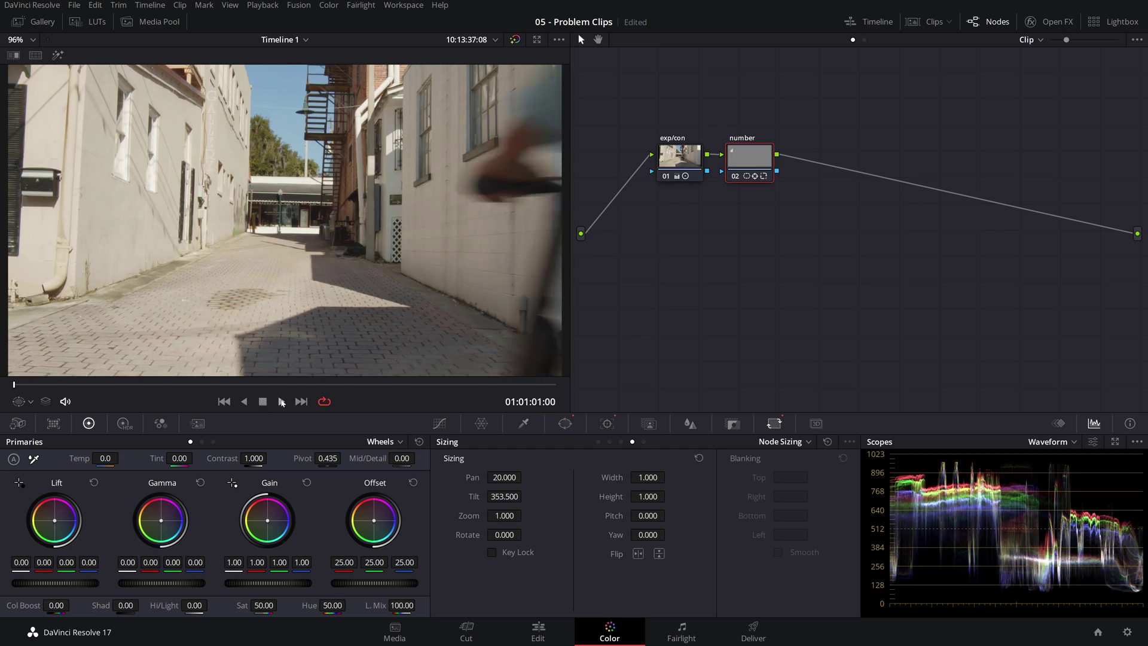
click(281, 402)
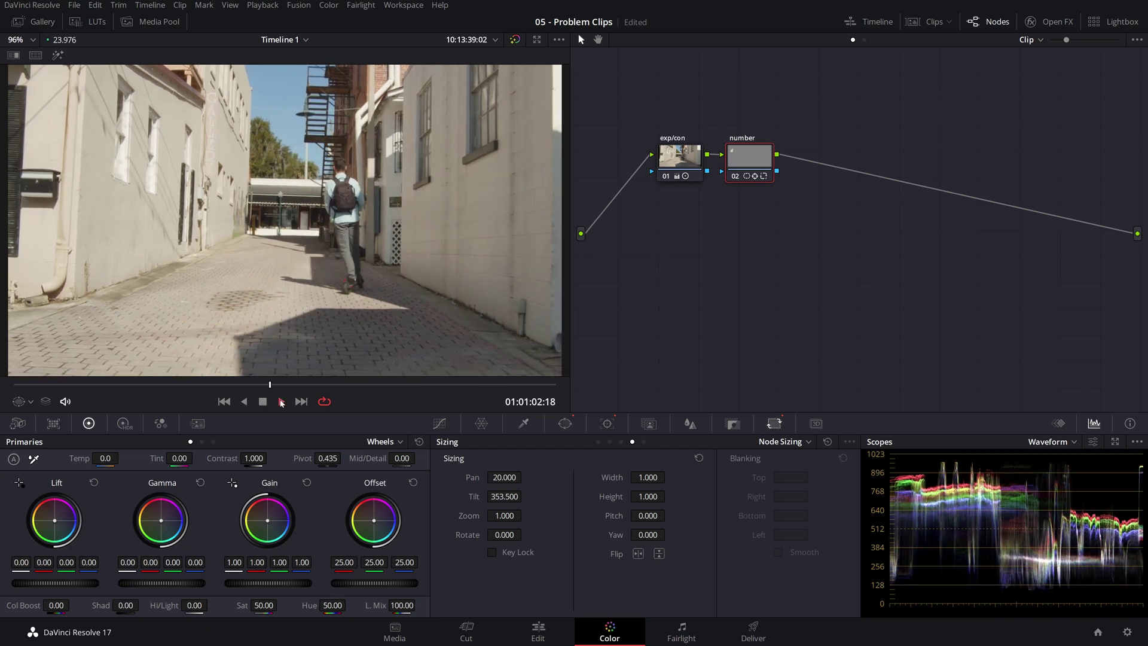